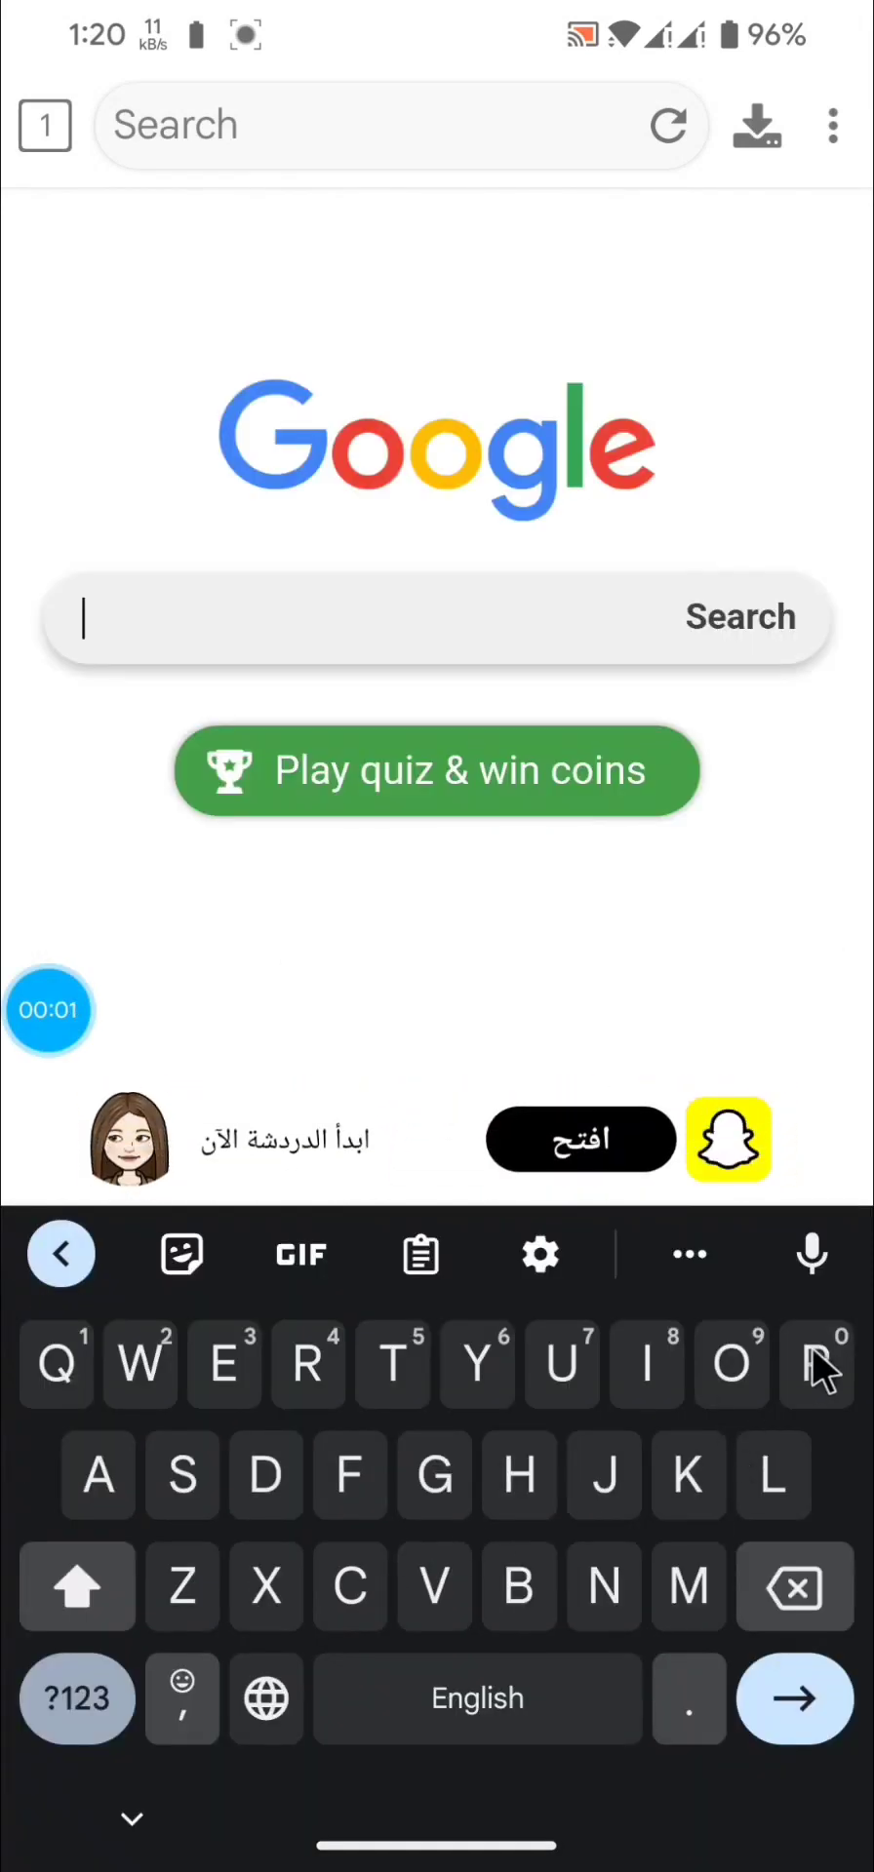
Search Google for 'Ps2 exfat opl' by building the query from autocomplete suggestions.
{"action": "type", "text": "Ps"}
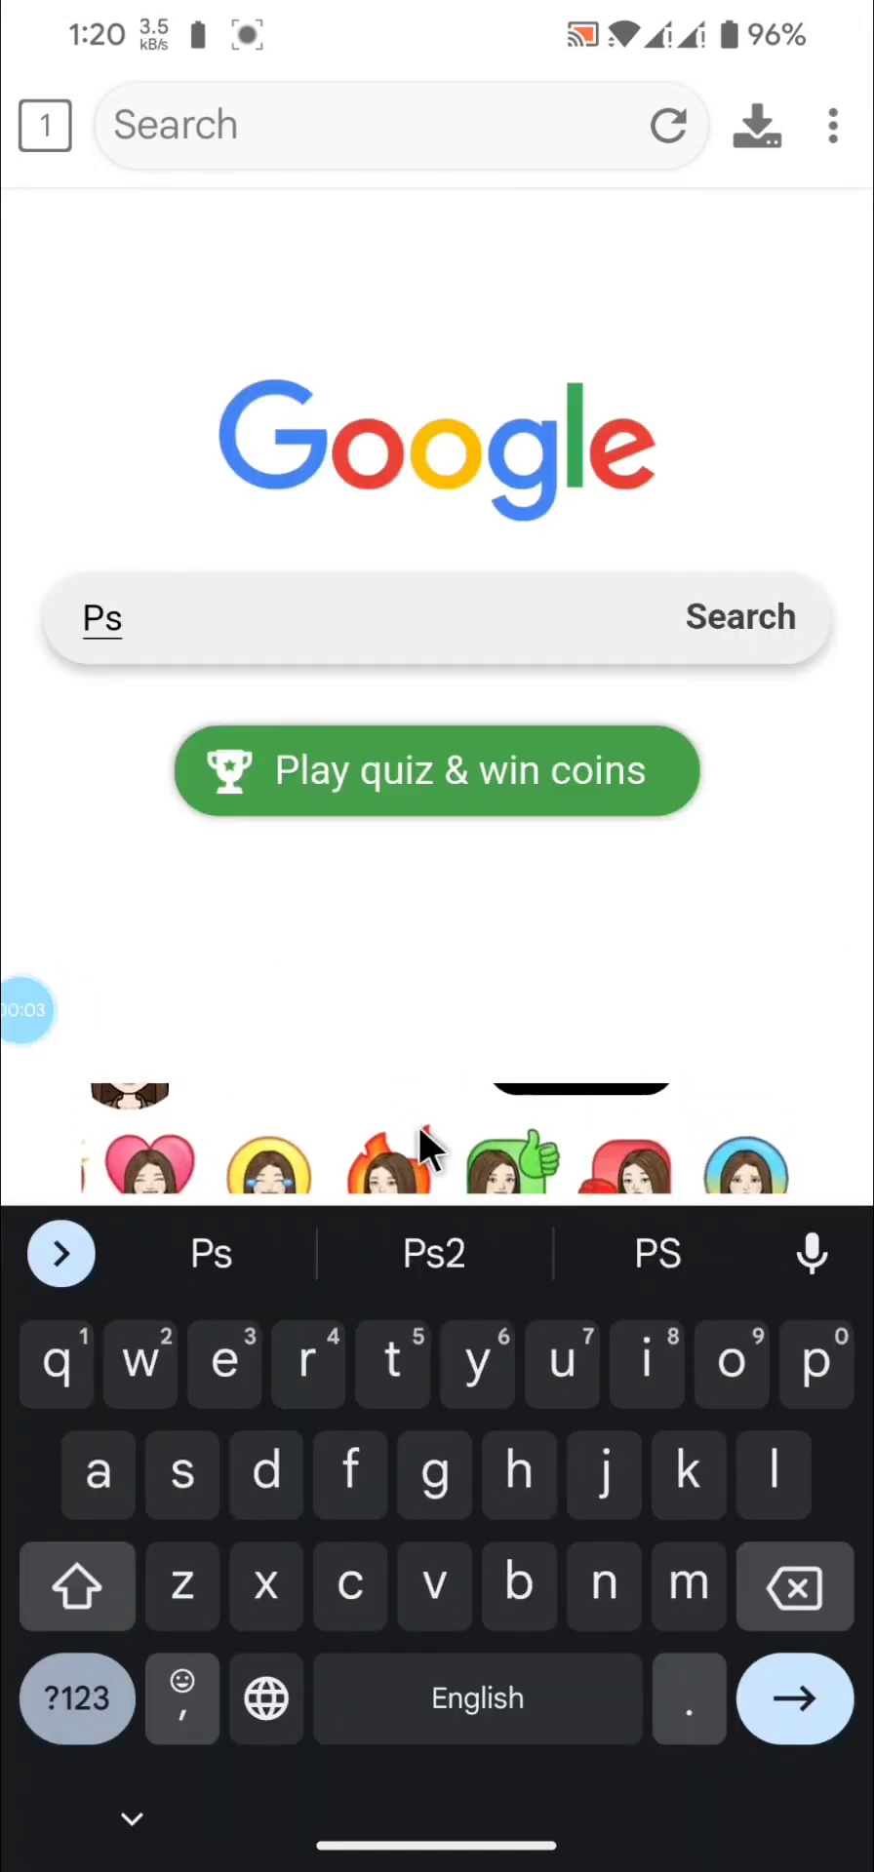
{"action": "left_click", "coordinate": [429, 1252]}
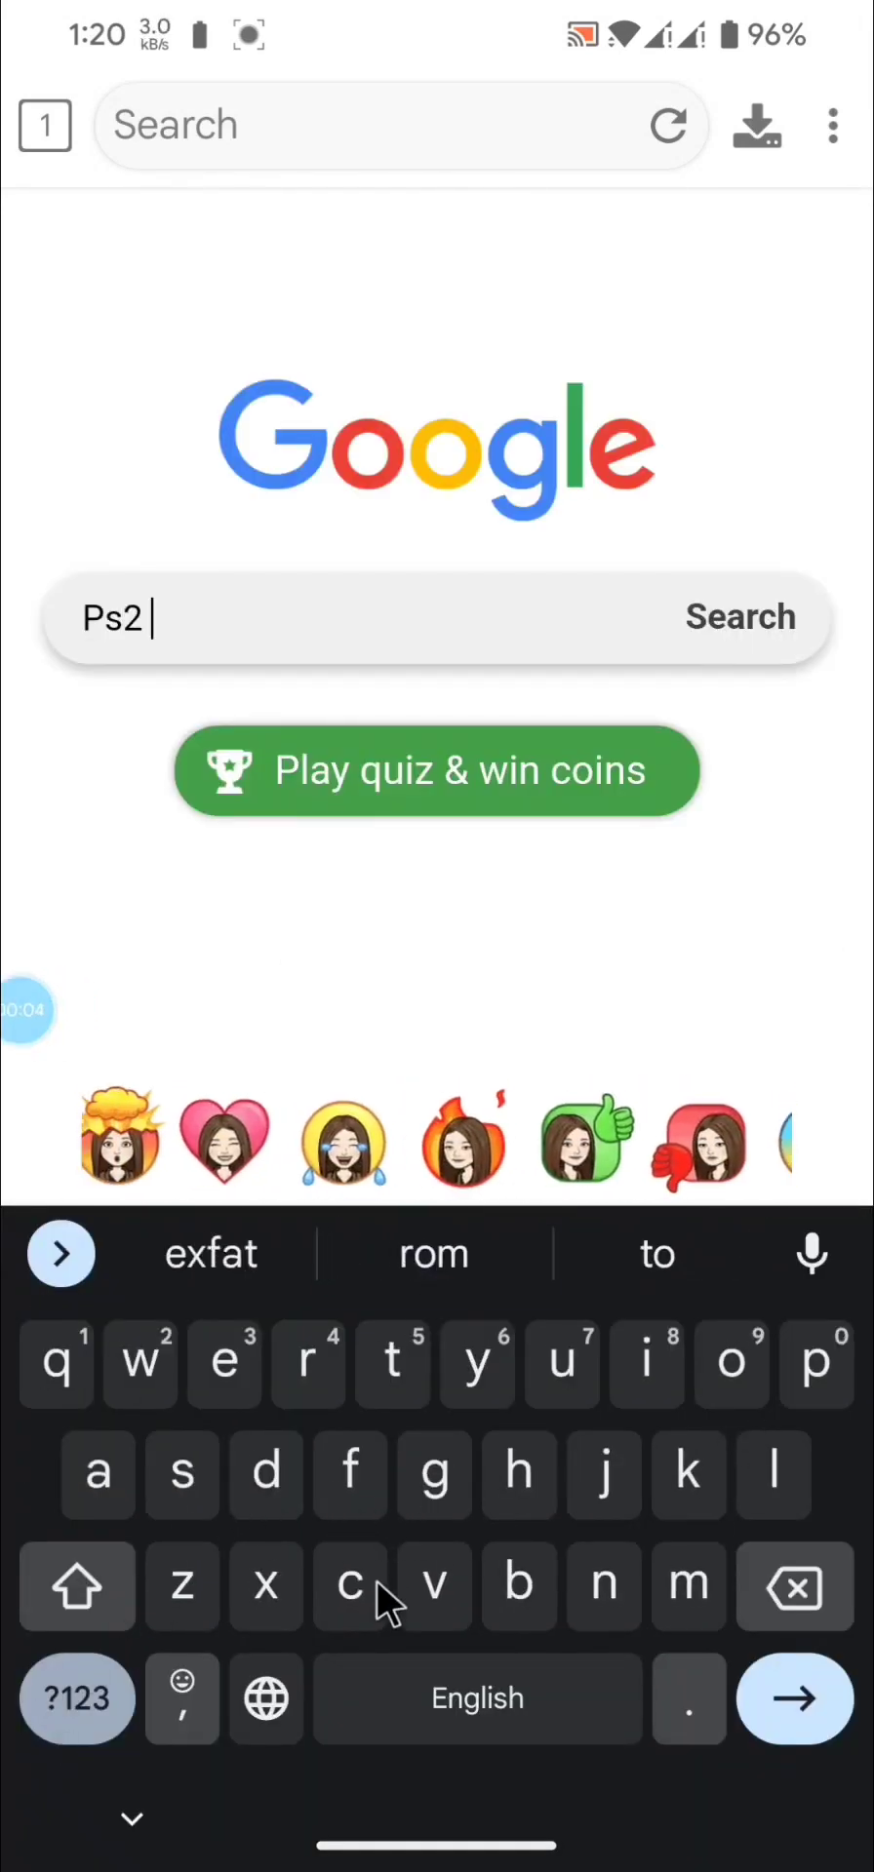
{"action": "left_click", "coordinate": [219, 1249]}
{"action": "left_click", "coordinate": [443, 1255]}
{"action": "left_click", "coordinate": [743, 615]}
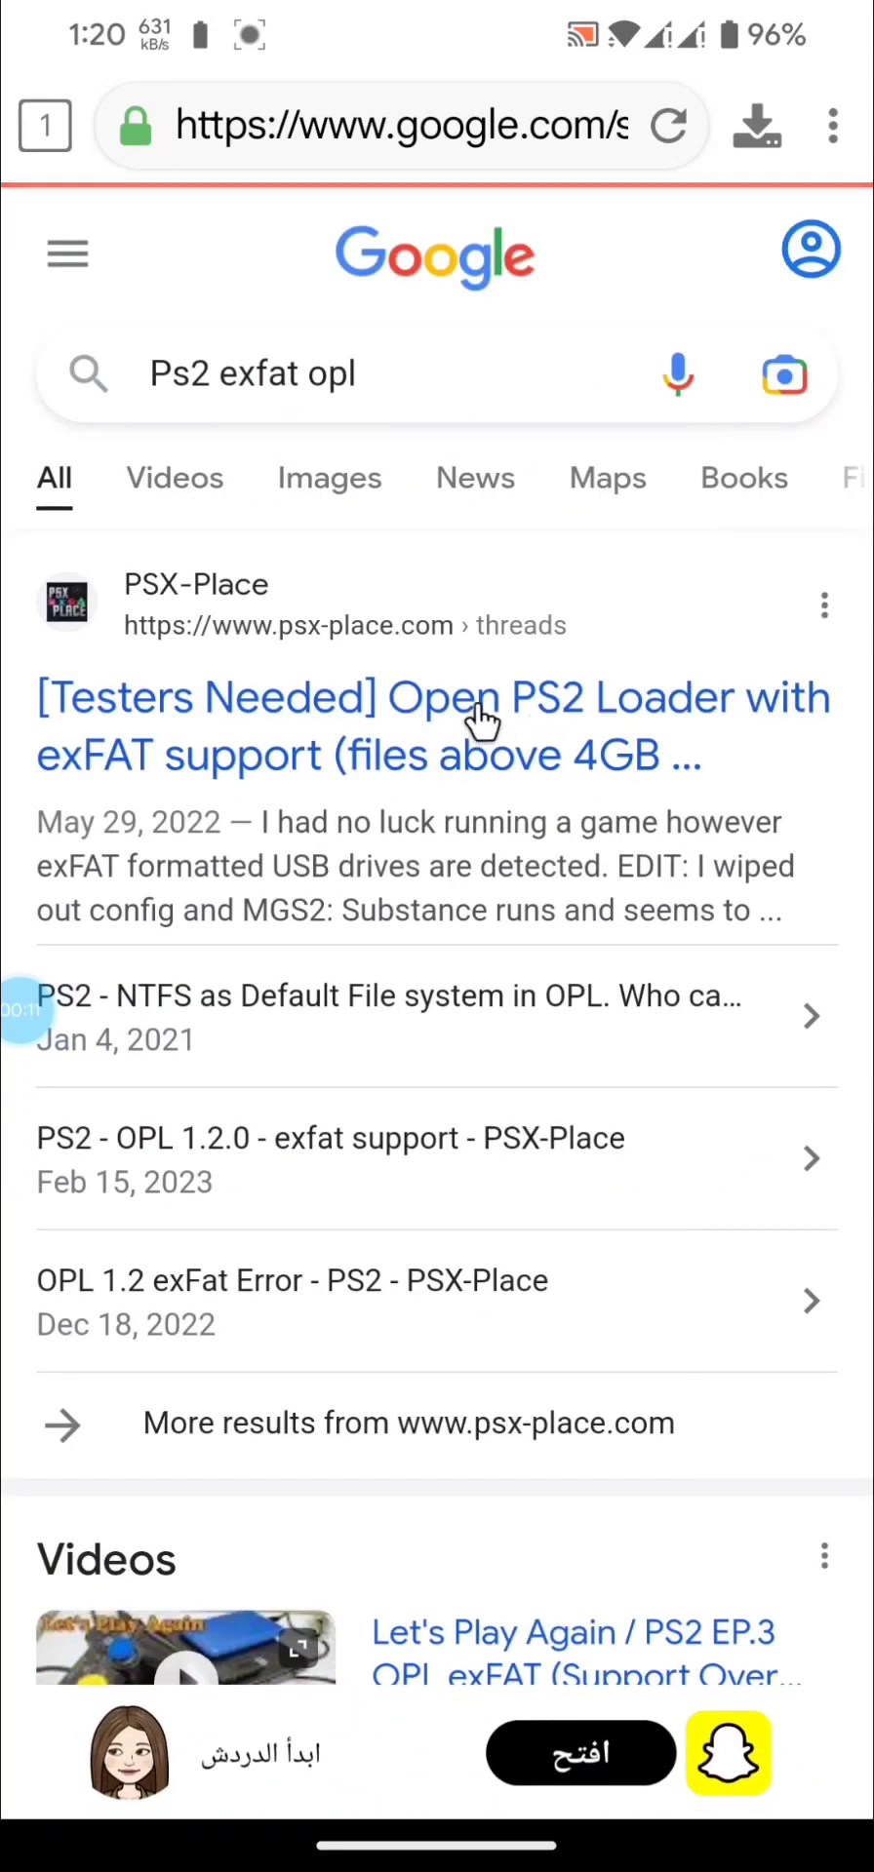
Open the PSX-Place OPL exFAT testers thread and follow its GitHub release link in a new tab.
{"action": "left_click", "coordinate": [419, 722]}
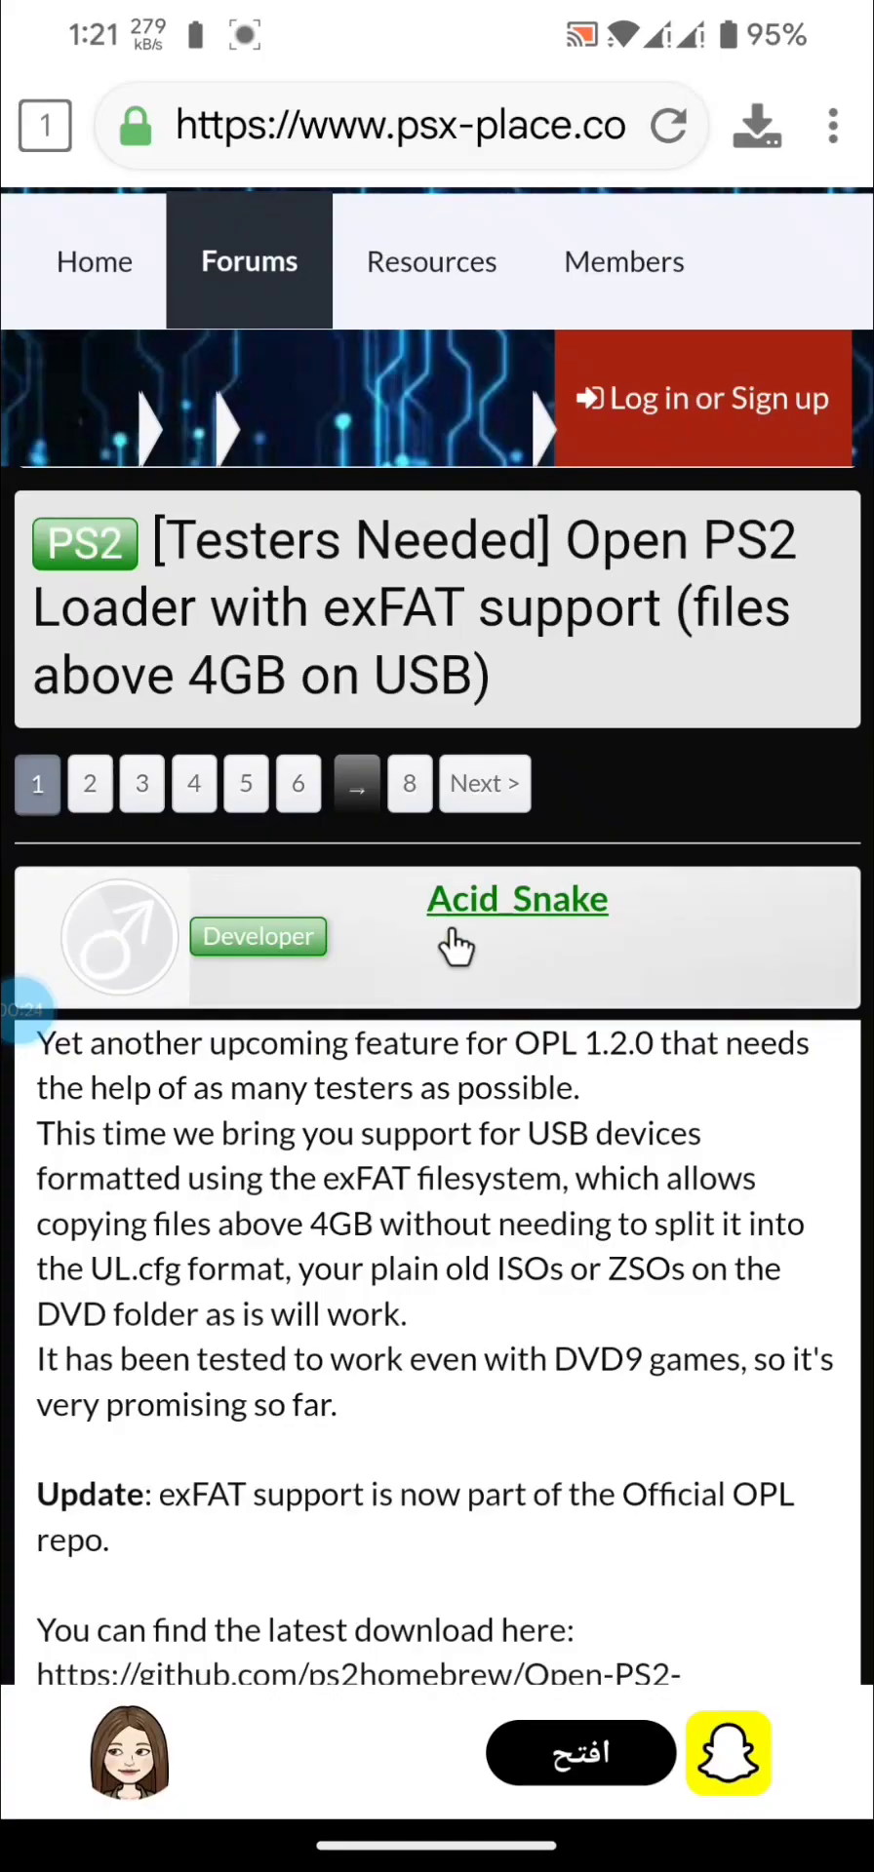
{"action": "scroll", "coordinate": [470, 1223], "scroll_direction": "down", "scroll_amount": 3}
{"action": "left_click", "coordinate": [458, 1252]}
{"action": "left_click", "coordinate": [774, 1746]}
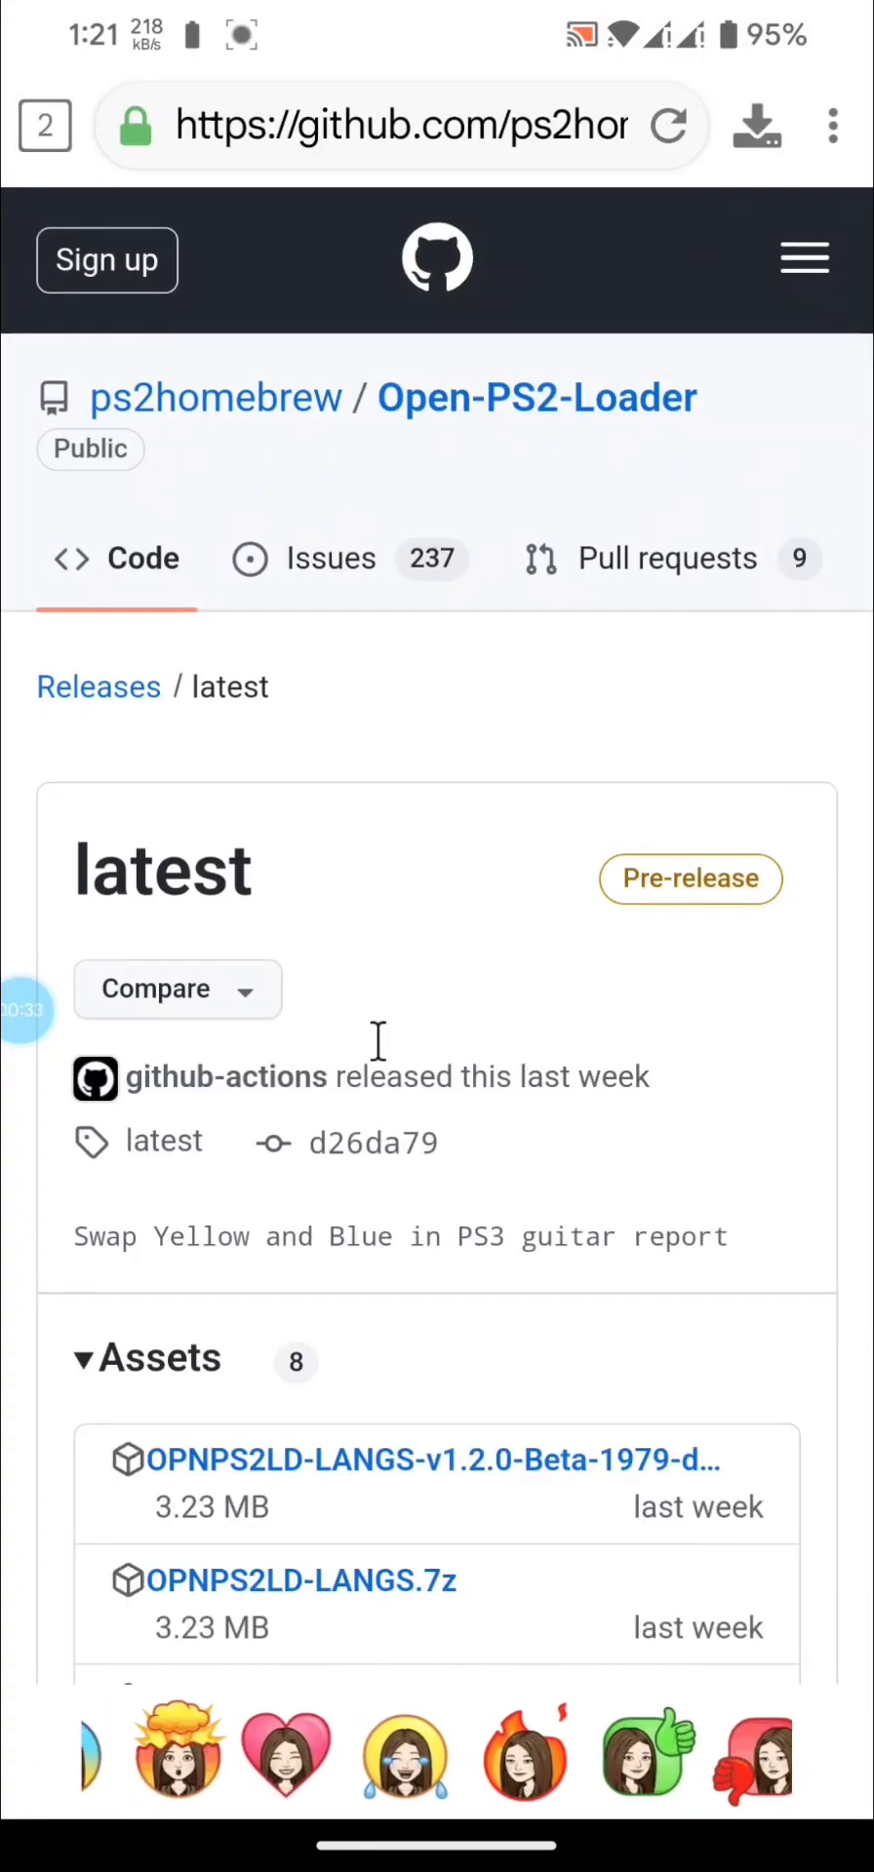
Download the OPNPS2LD.7z release asset, overwriting the previously downloaded copy.
{"action": "scroll", "coordinate": [312, 1063], "scroll_direction": "down", "scroll_amount": 4}
{"action": "scroll", "coordinate": [297, 1073], "scroll_direction": "down", "scroll_amount": 5}
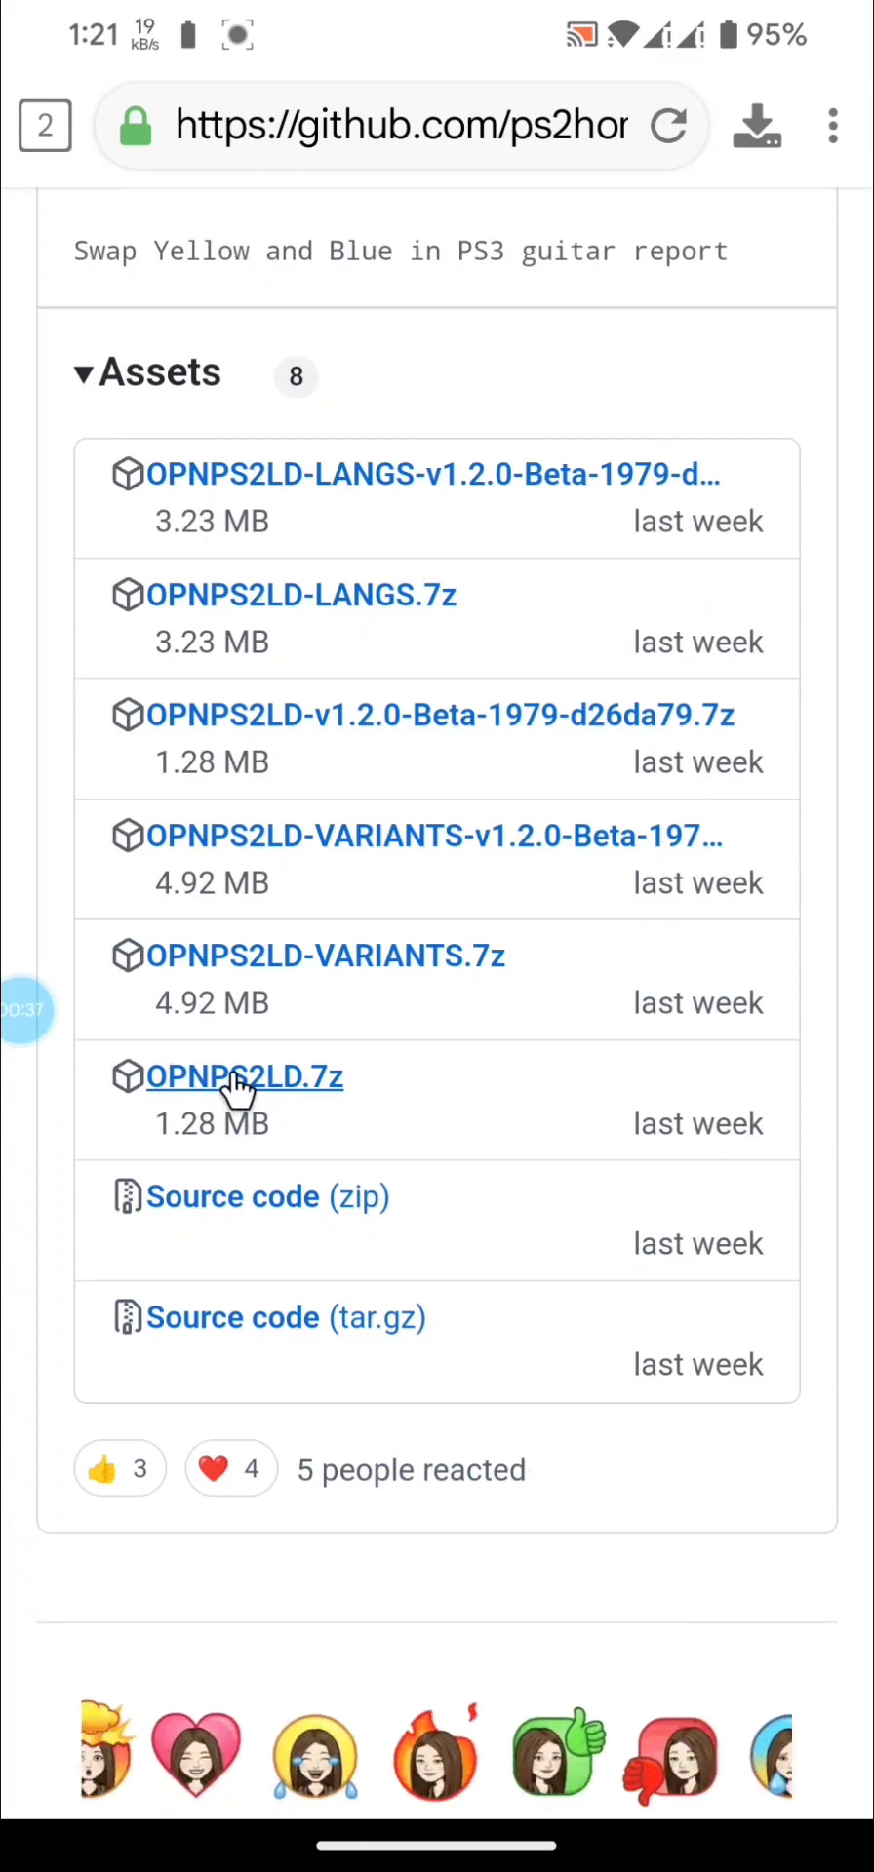
{"action": "left_click", "coordinate": [237, 1079]}
{"action": "left_click", "coordinate": [709, 1497]}
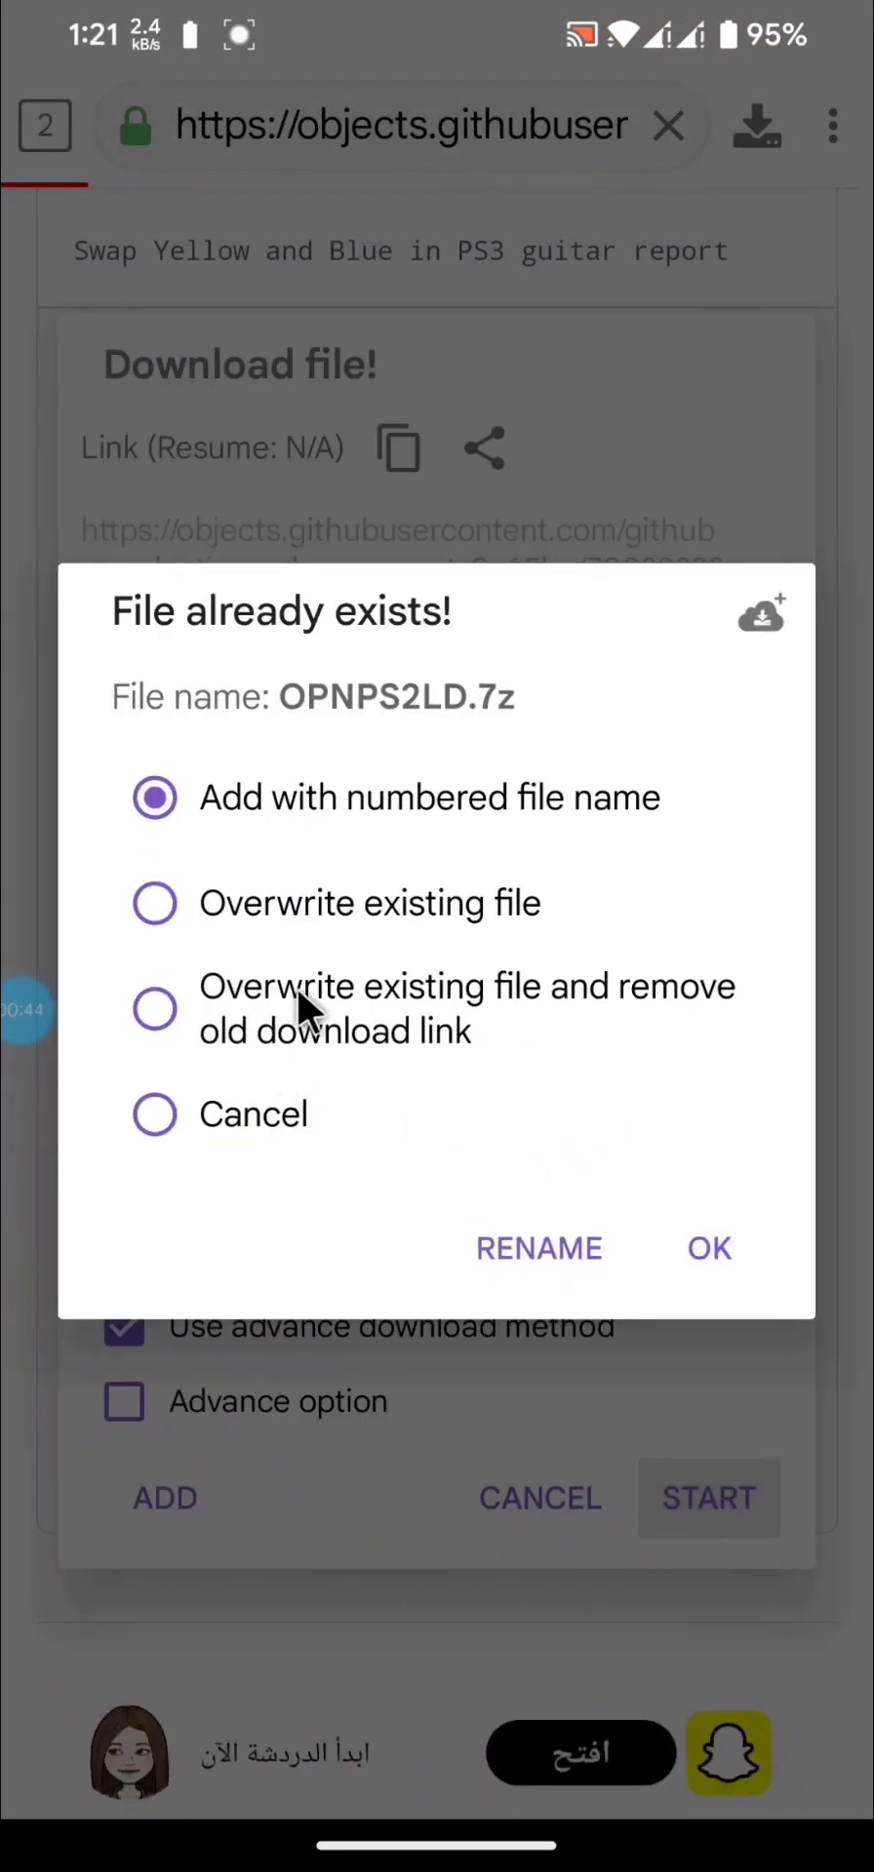
{"action": "left_click", "coordinate": [297, 986]}
{"action": "left_click", "coordinate": [709, 1249]}
From 1DM, open the download's folder in File Manager + and open OPNPS2LD.7z.
{"action": "left_click", "coordinate": [839, 124]}
{"action": "left_click", "coordinate": [556, 367]}
{"action": "left_click", "coordinate": [780, 466]}
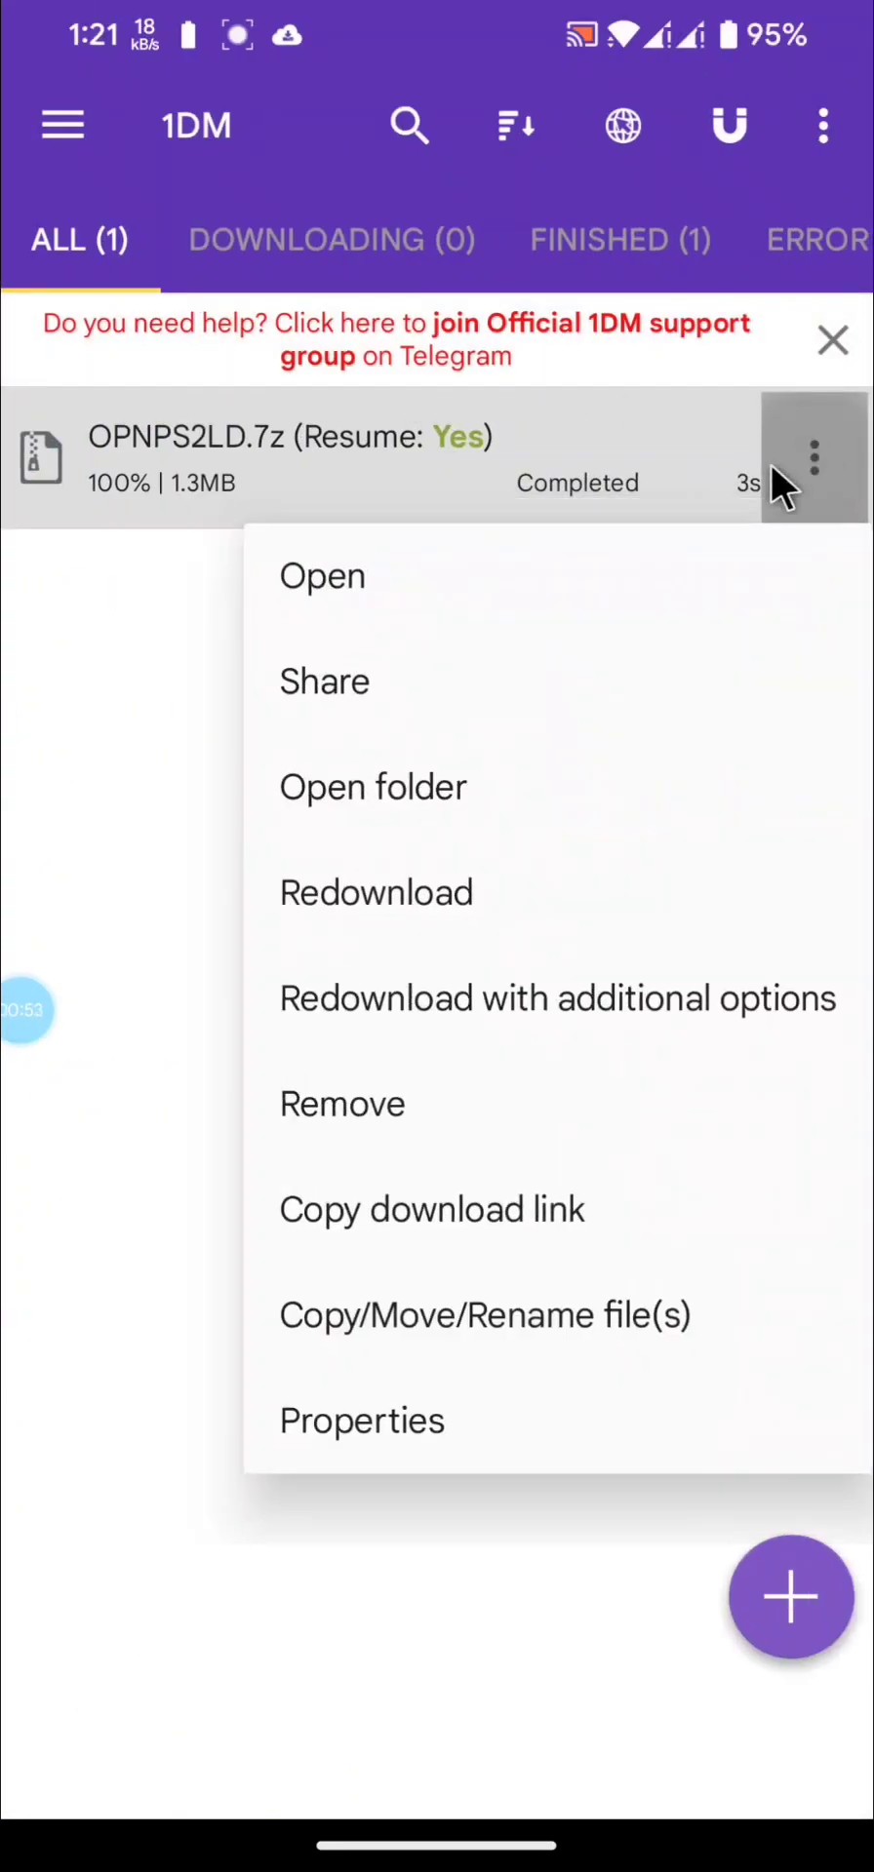
{"action": "left_click", "coordinate": [439, 785]}
{"action": "left_click", "coordinate": [571, 1472]}
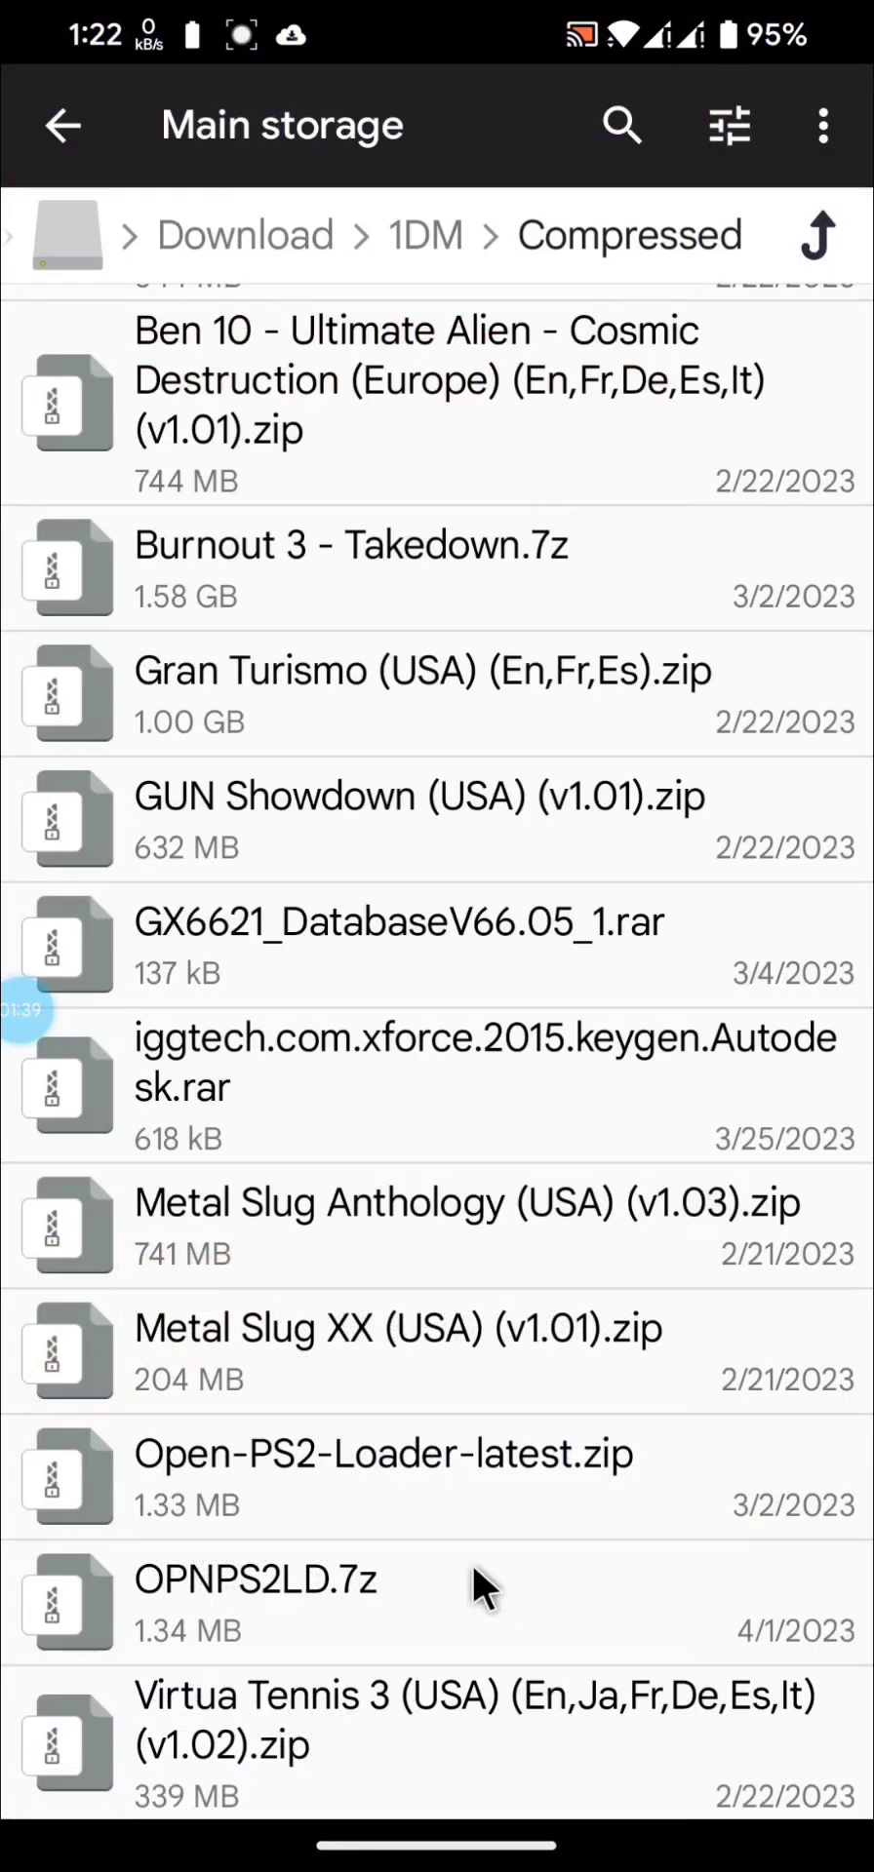
{"action": "left_click", "coordinate": [482, 1566]}
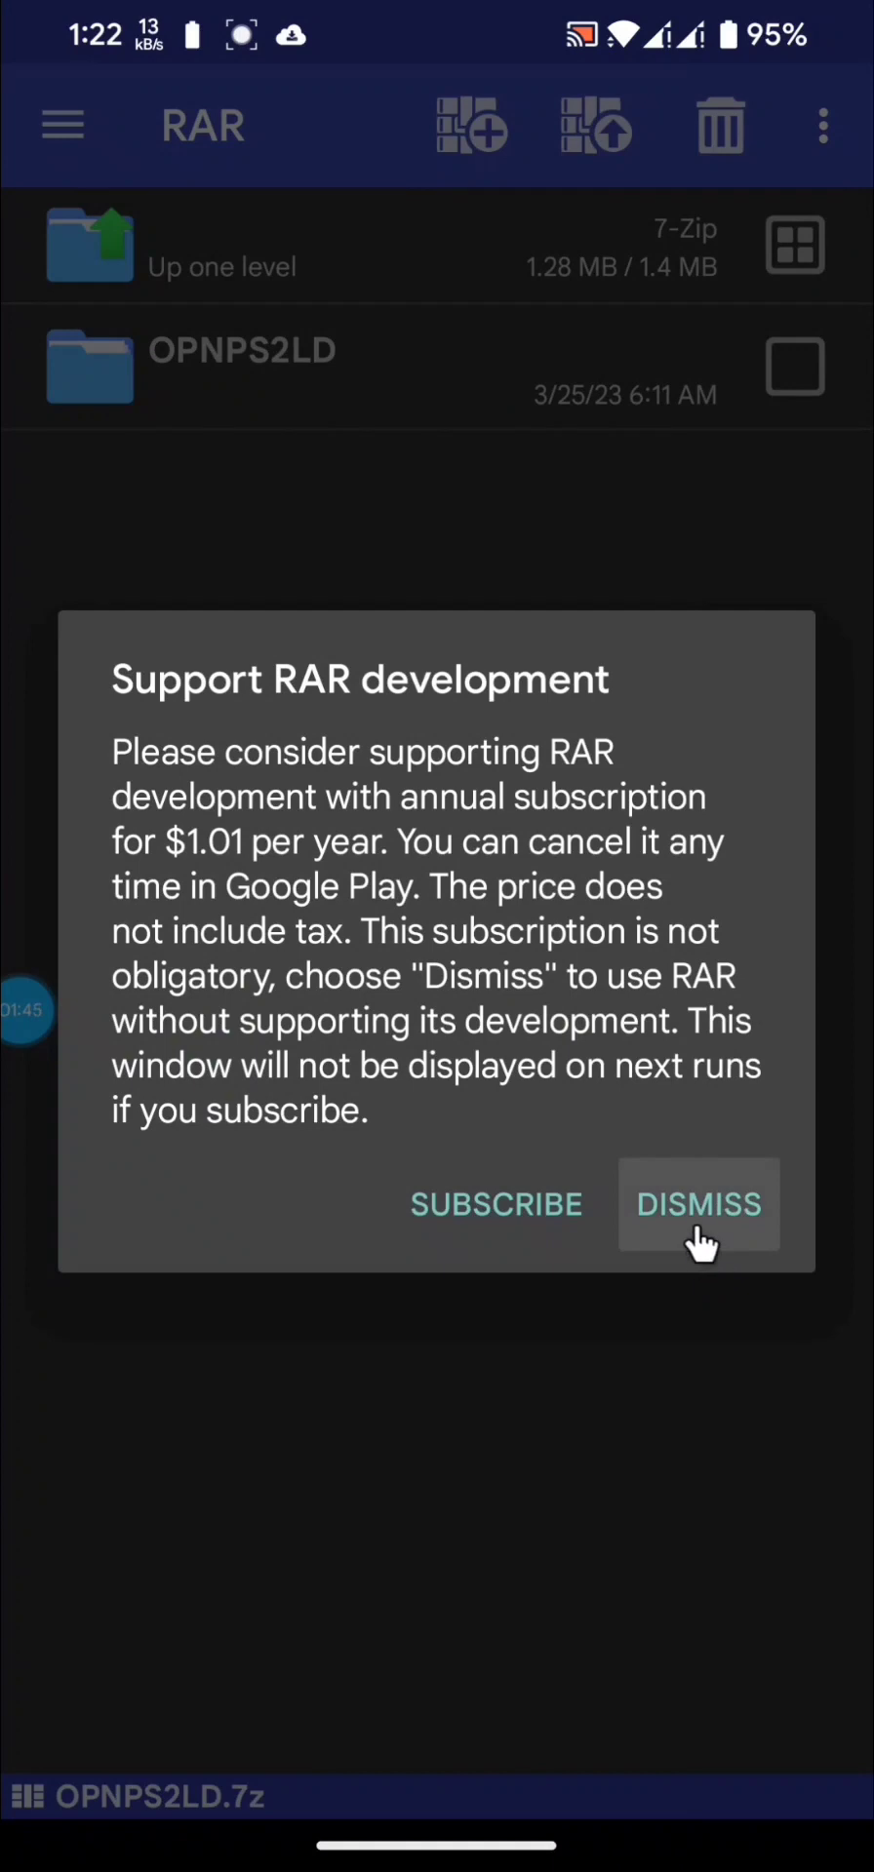
Extract OPNPS2LD-v1.2.0-Beta-1979-d26da79.ELF from the archive to /storage/emulated/0.
{"action": "left_click", "coordinate": [697, 1219]}
{"action": "left_click", "coordinate": [539, 397]}
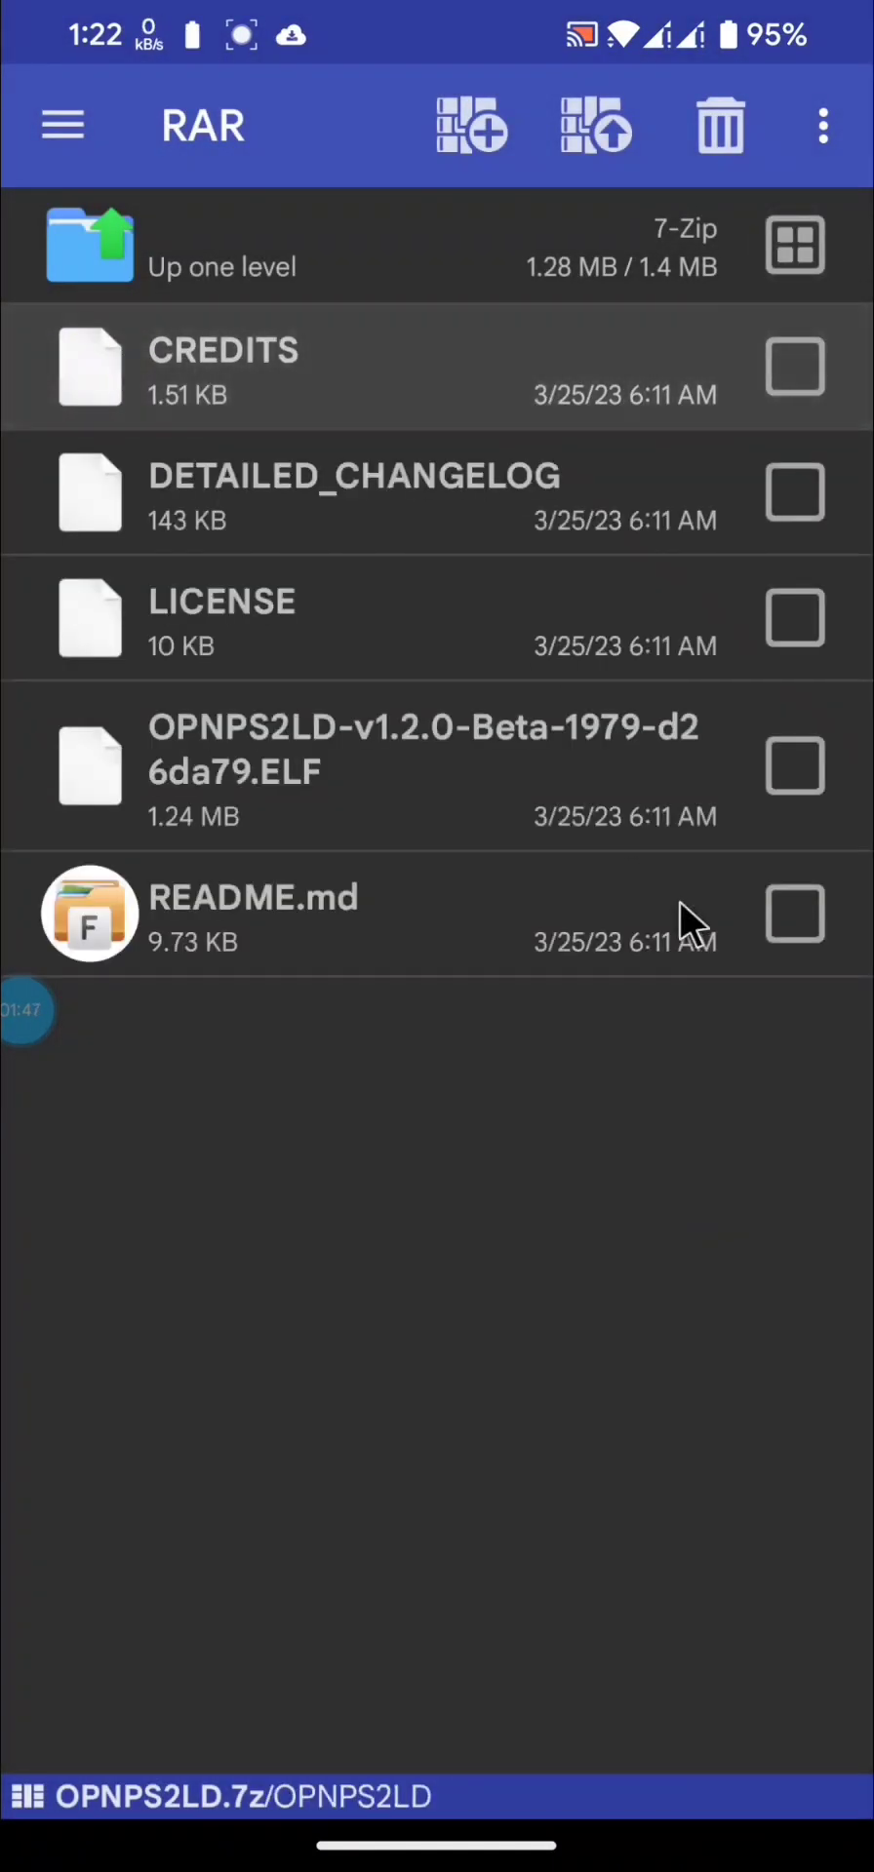
{"action": "left_click", "coordinate": [794, 770]}
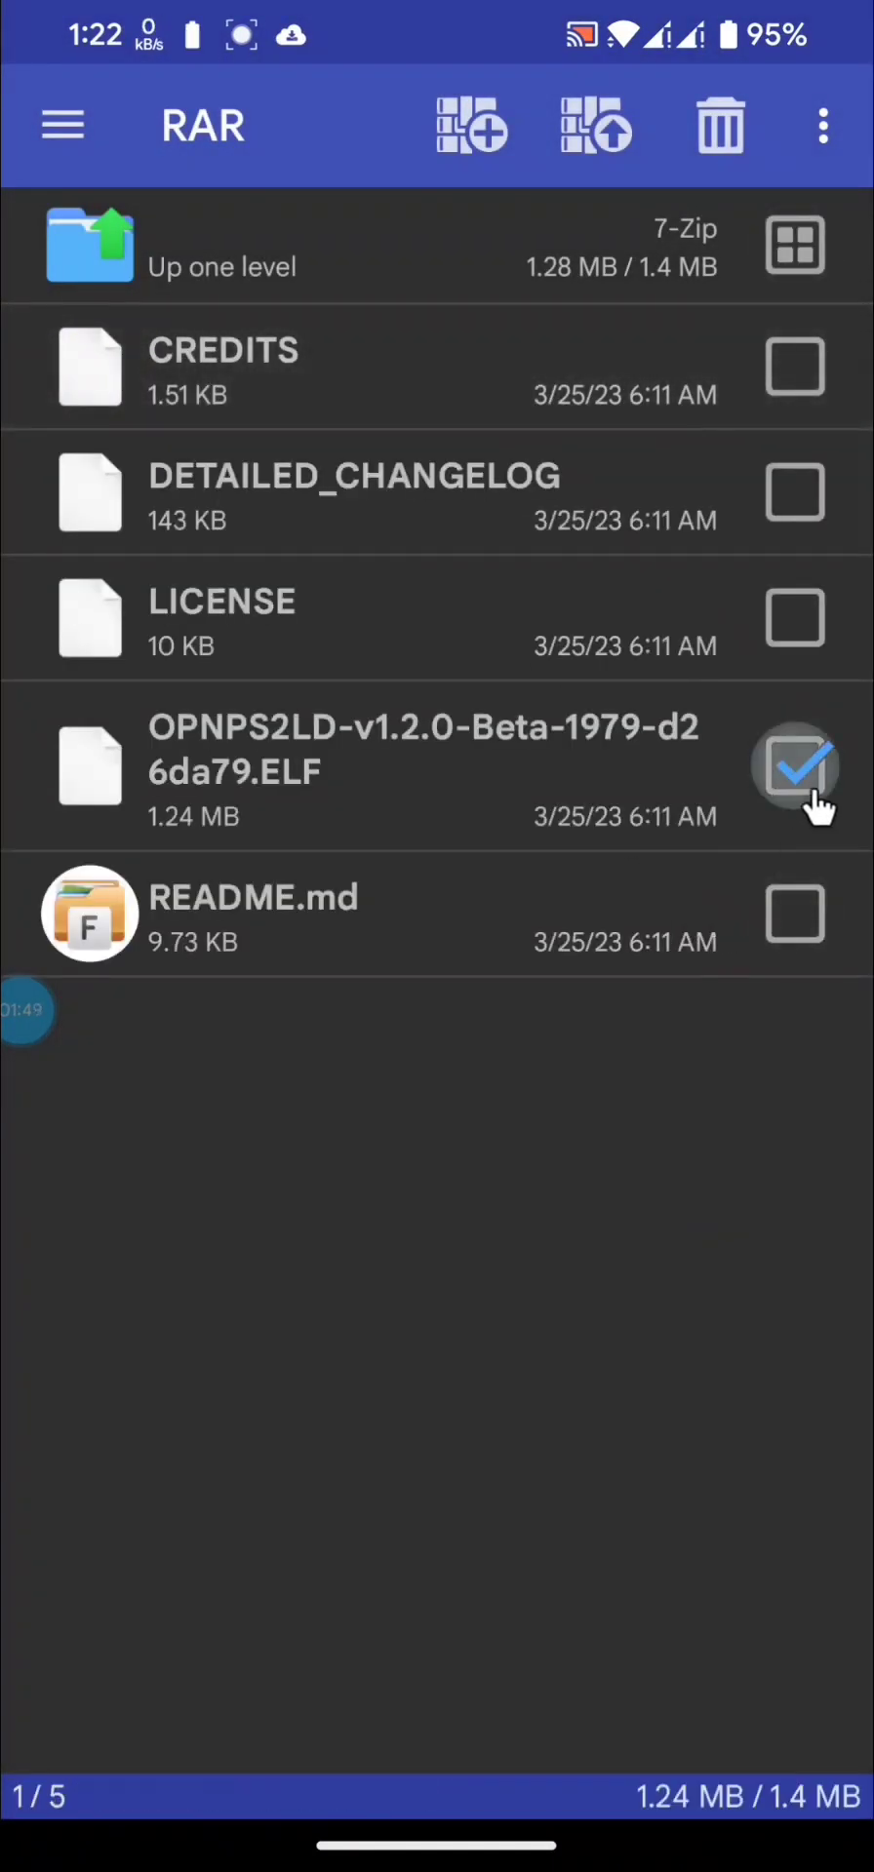
{"action": "left_click", "coordinate": [583, 137]}
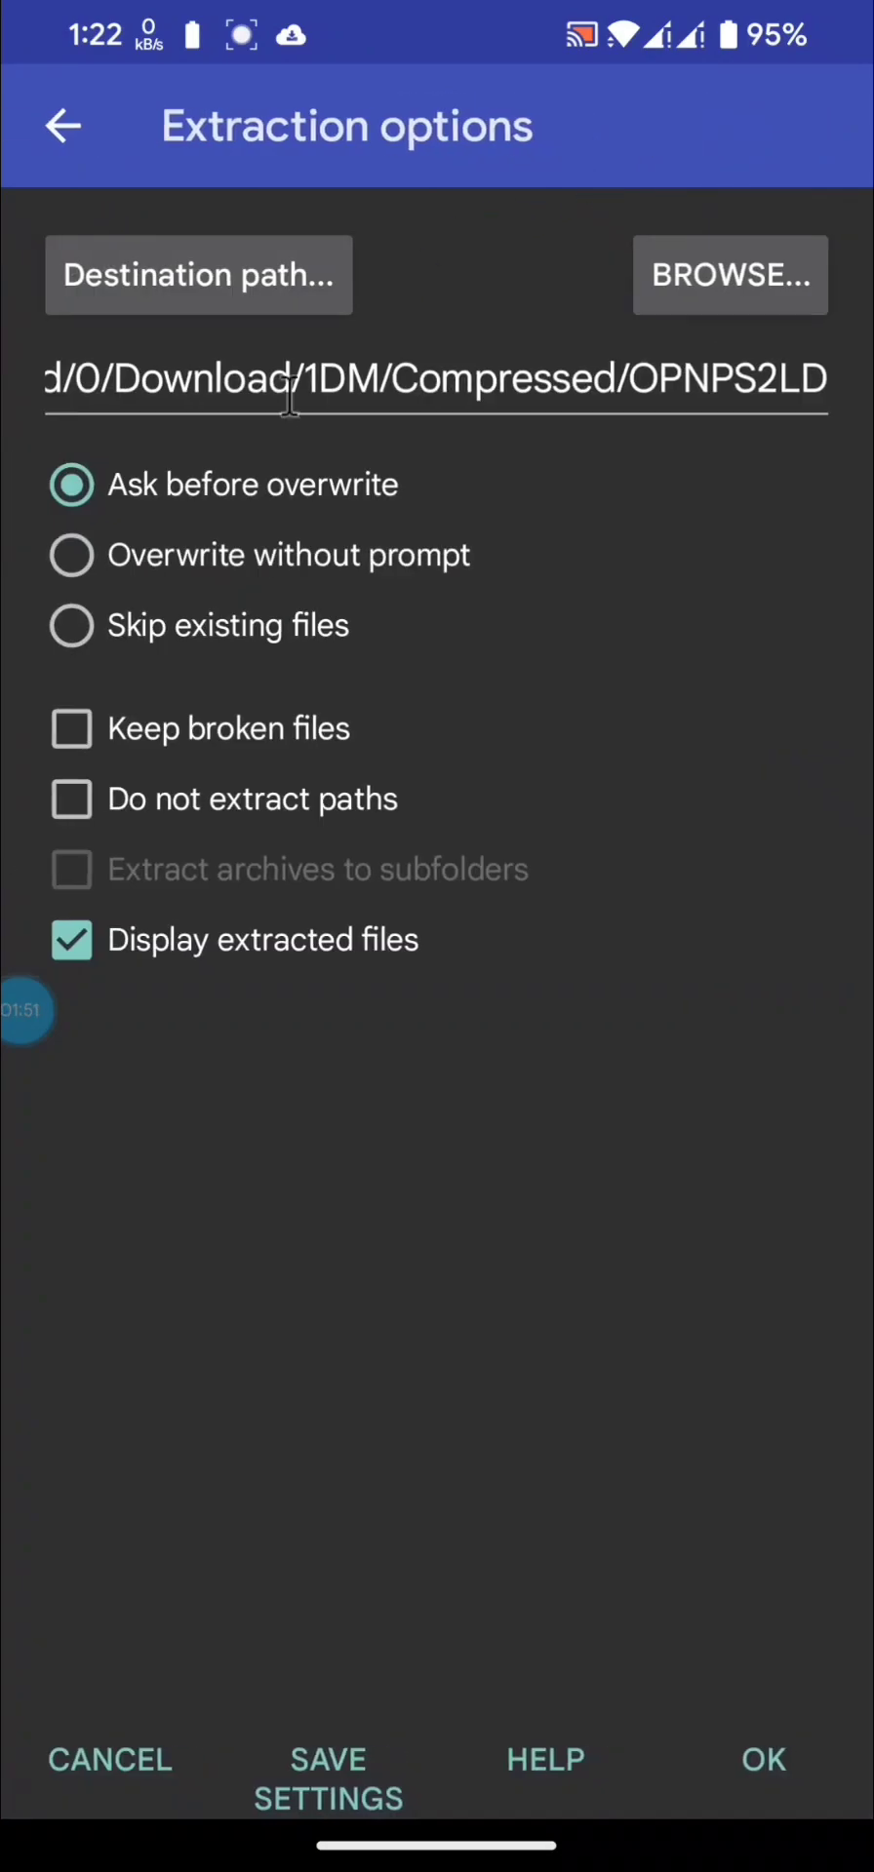
{"action": "left_click", "coordinate": [293, 271]}
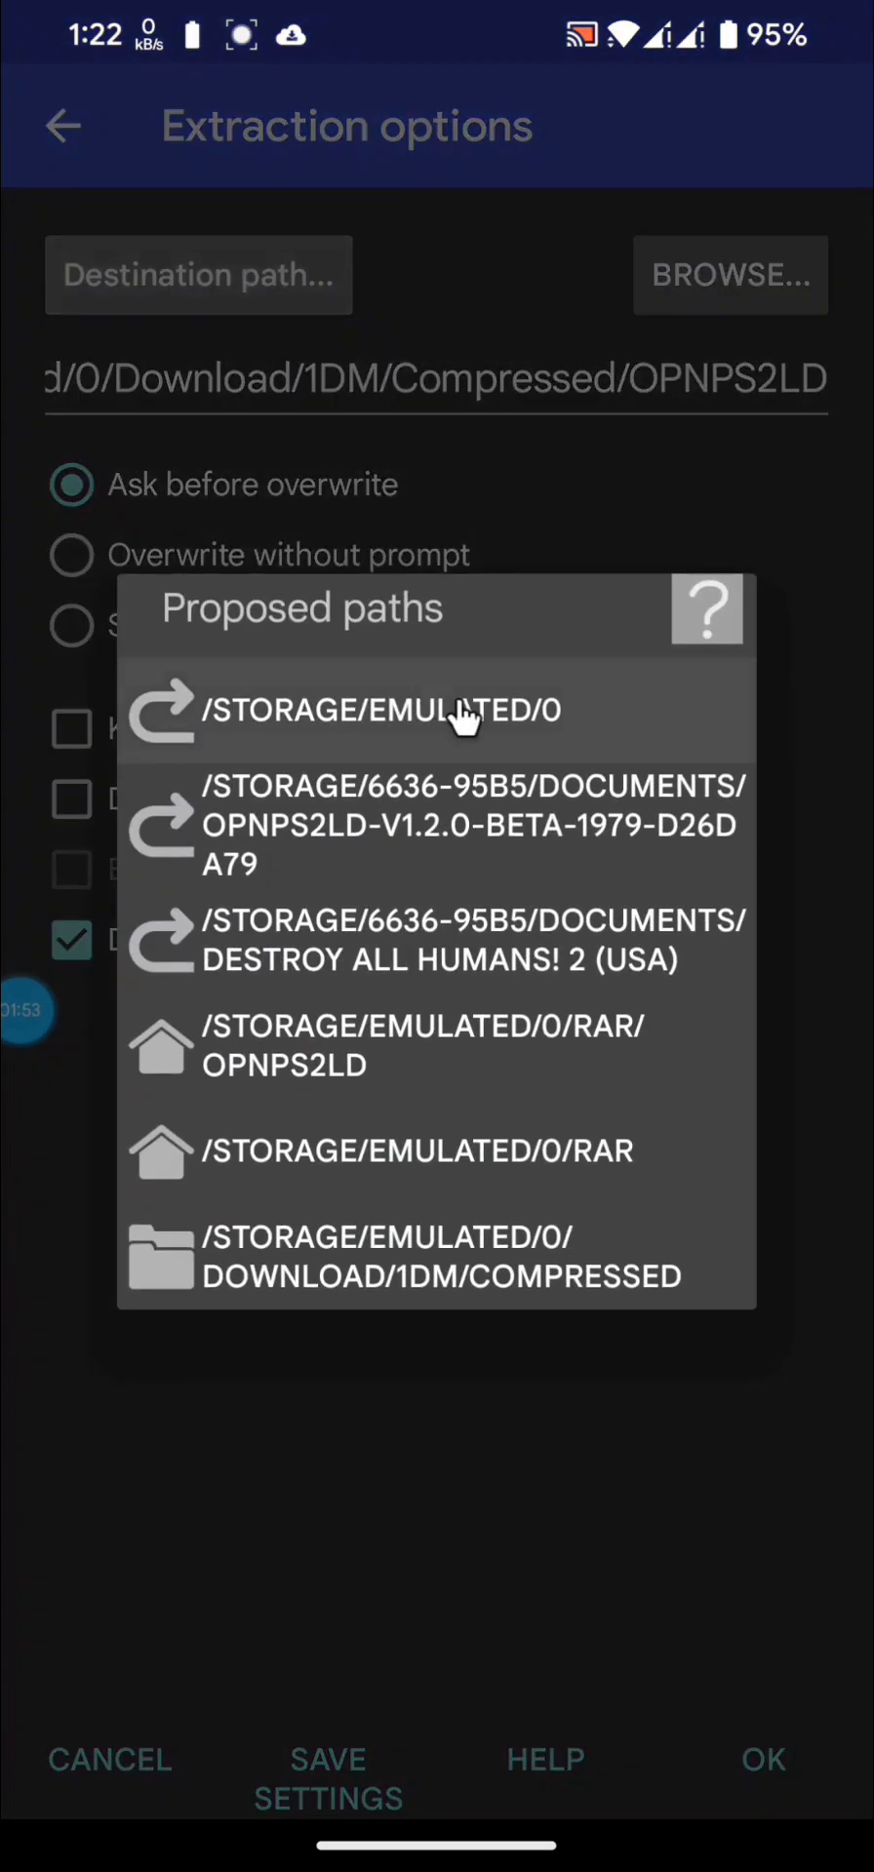
{"action": "left_click", "coordinate": [459, 600]}
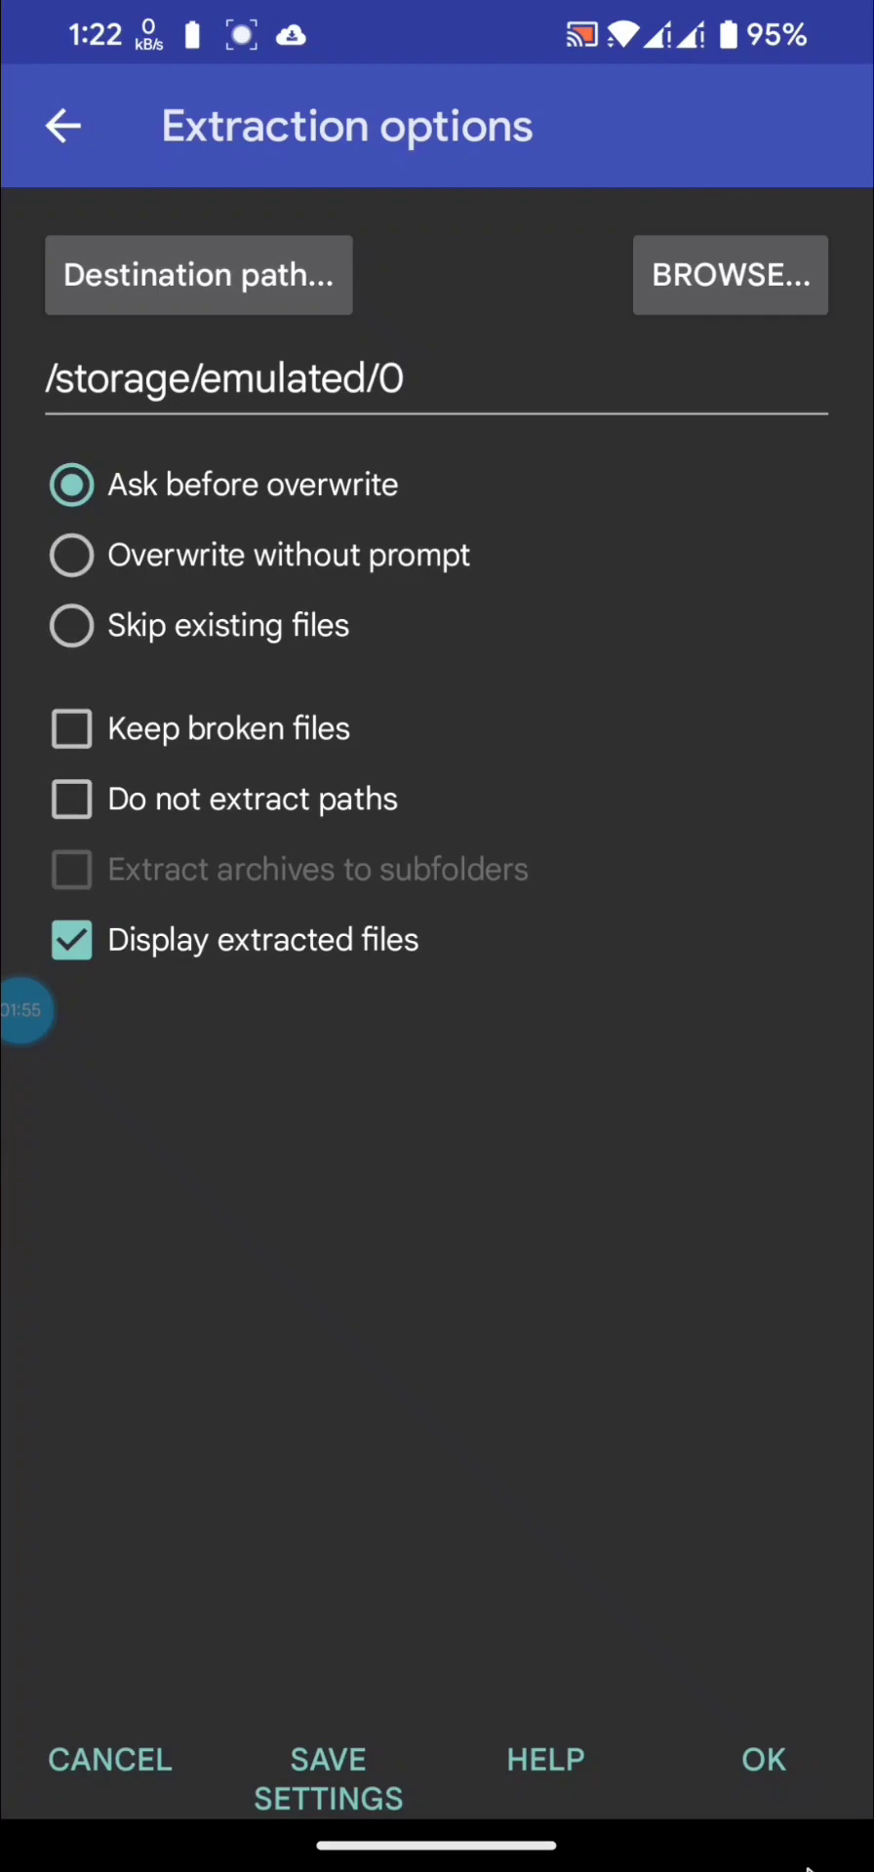
{"action": "left_click", "coordinate": [766, 1773]}
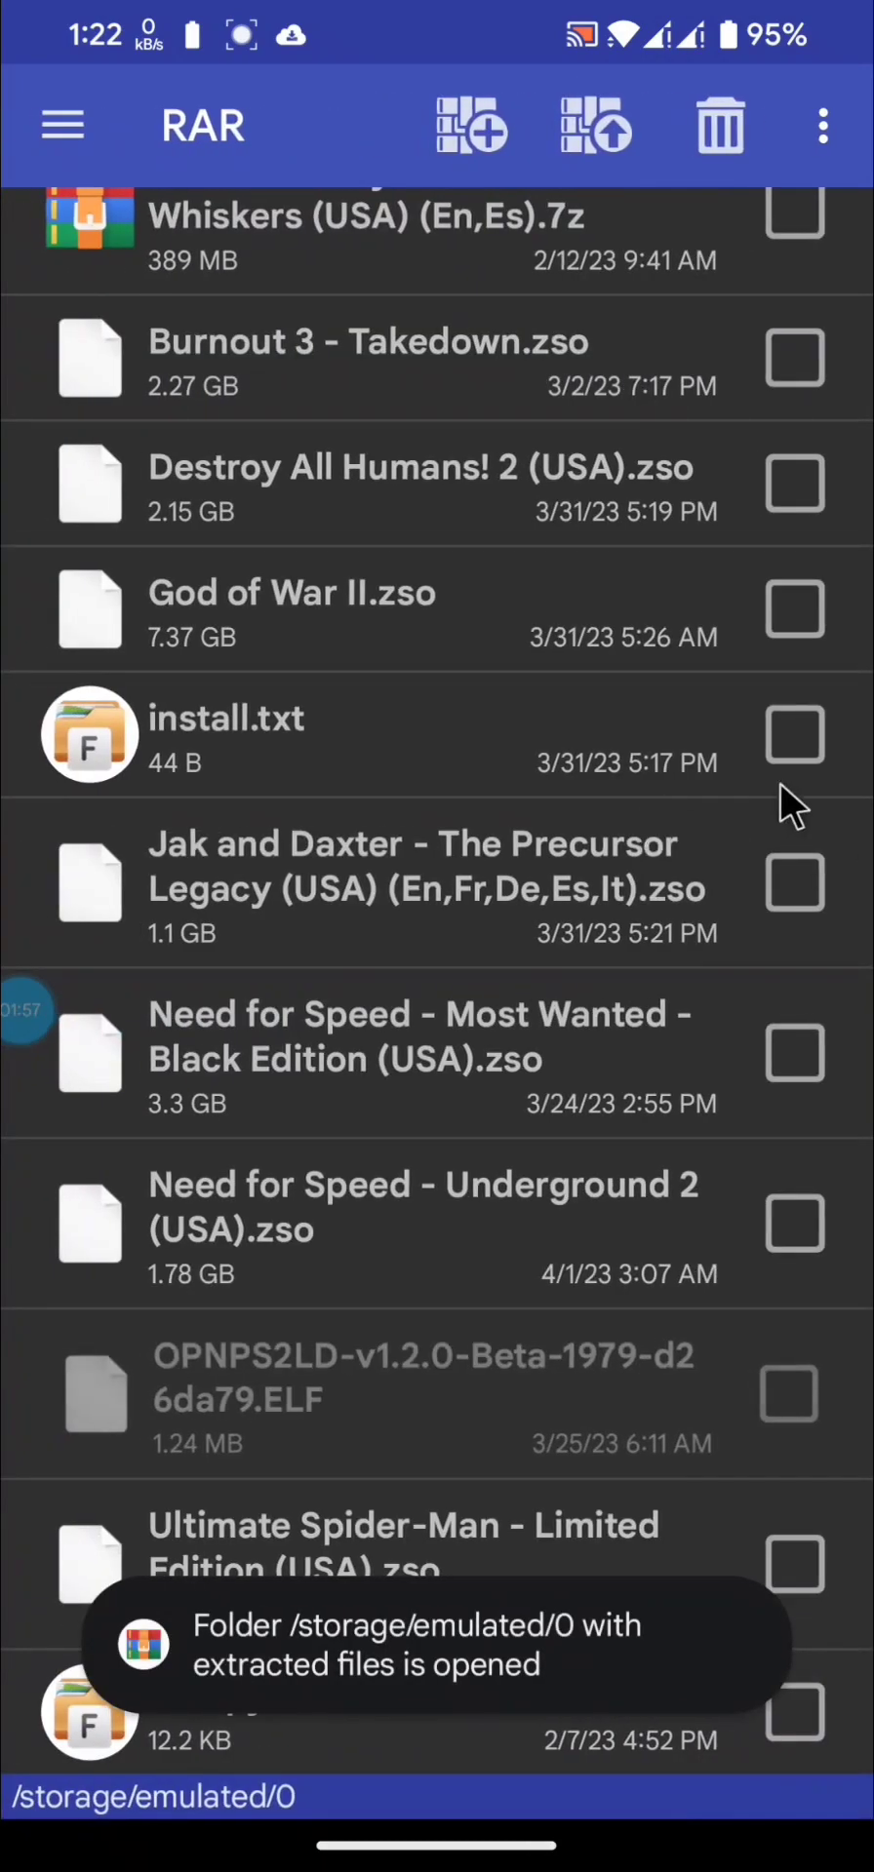
Back out of the archive to the Compressed folder.
{"action": "left_click_drag", "start_coordinate": [871, 615], "coordinate": [794, 615]}
{"action": "left_click_drag", "start_coordinate": [871, 975], "coordinate": [795, 975]}
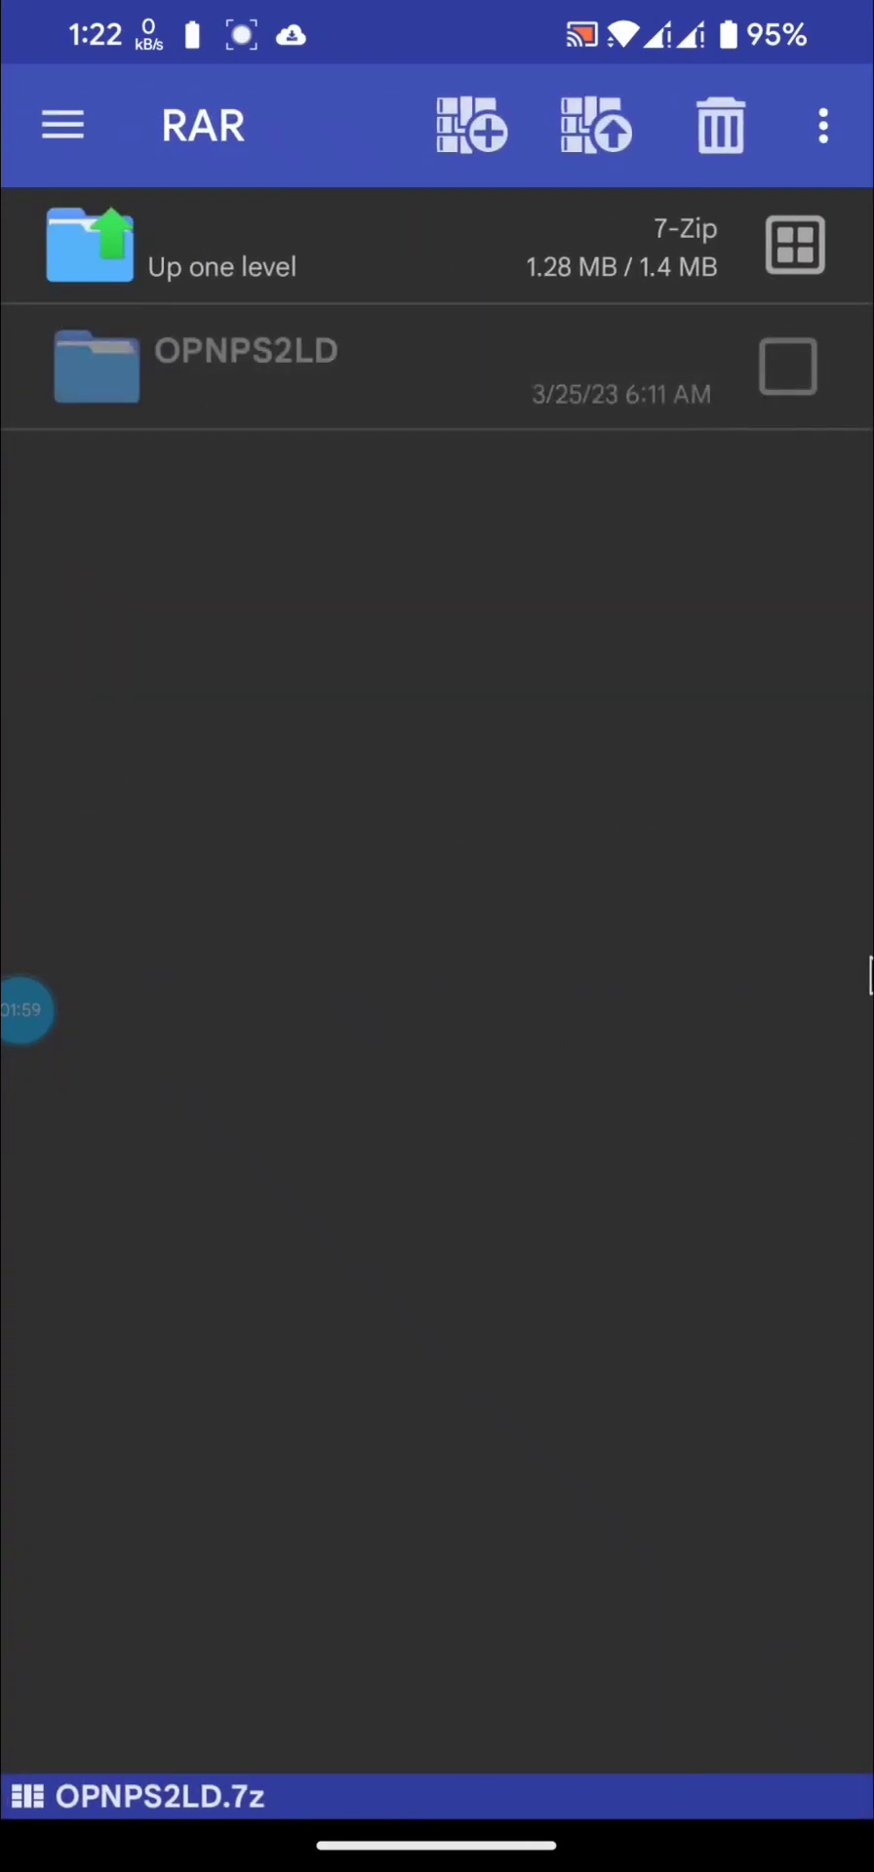
{"action": "left_click_drag", "start_coordinate": [871, 976], "coordinate": [390, 999]}
Go to Main storage and scroll down to the extracted OPNPS2LD ELF (1.30 MB).
{"action": "left_click", "coordinate": [56, 240]}
{"action": "left_click", "coordinate": [65, 250]}
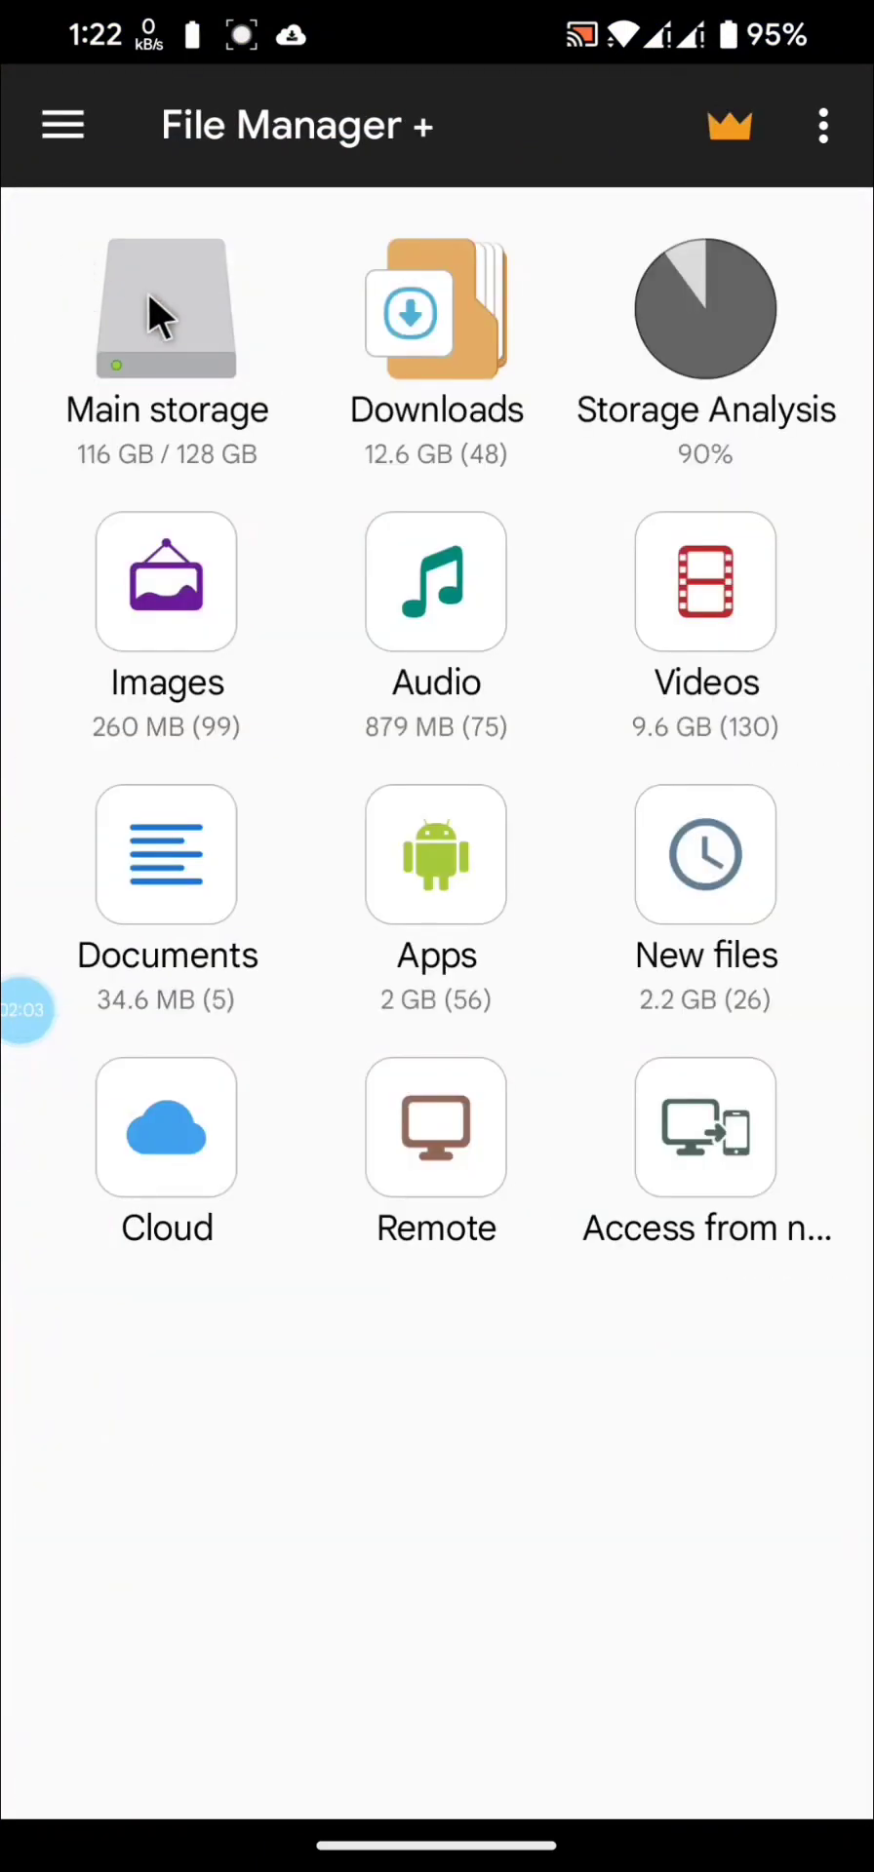
{"action": "left_click", "coordinate": [156, 314]}
{"action": "scroll", "coordinate": [242, 673], "scroll_direction": "down", "scroll_amount": 13}
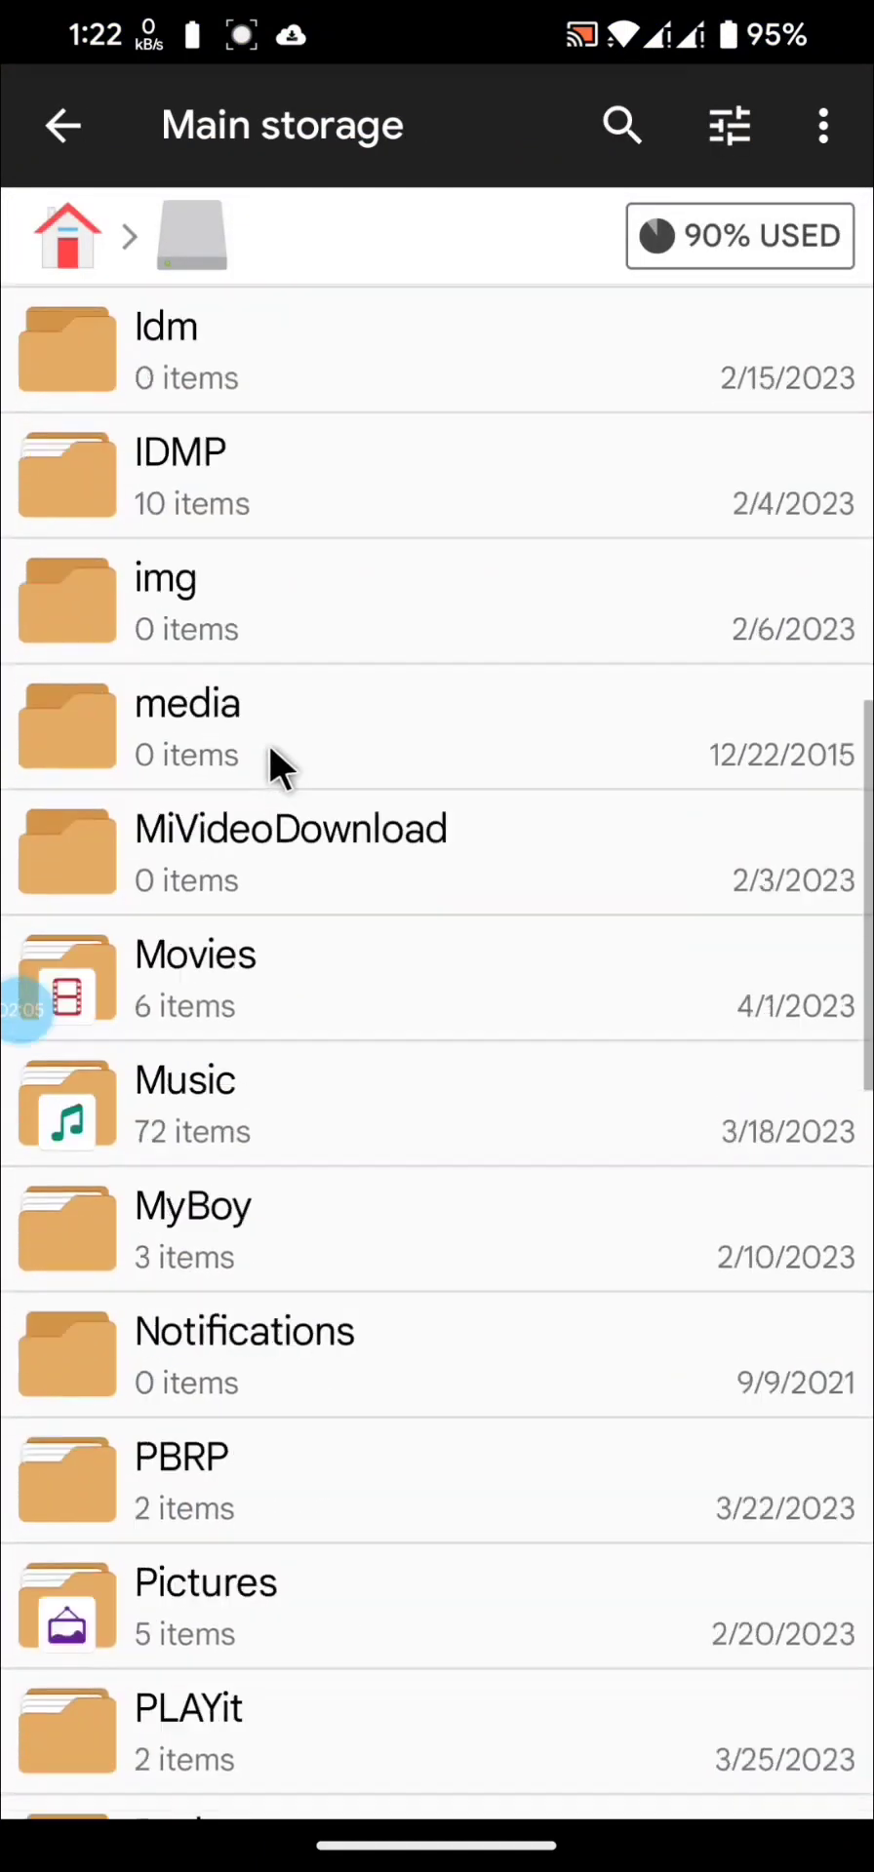
{"action": "scroll", "coordinate": [269, 751], "scroll_direction": "down", "scroll_amount": 12}
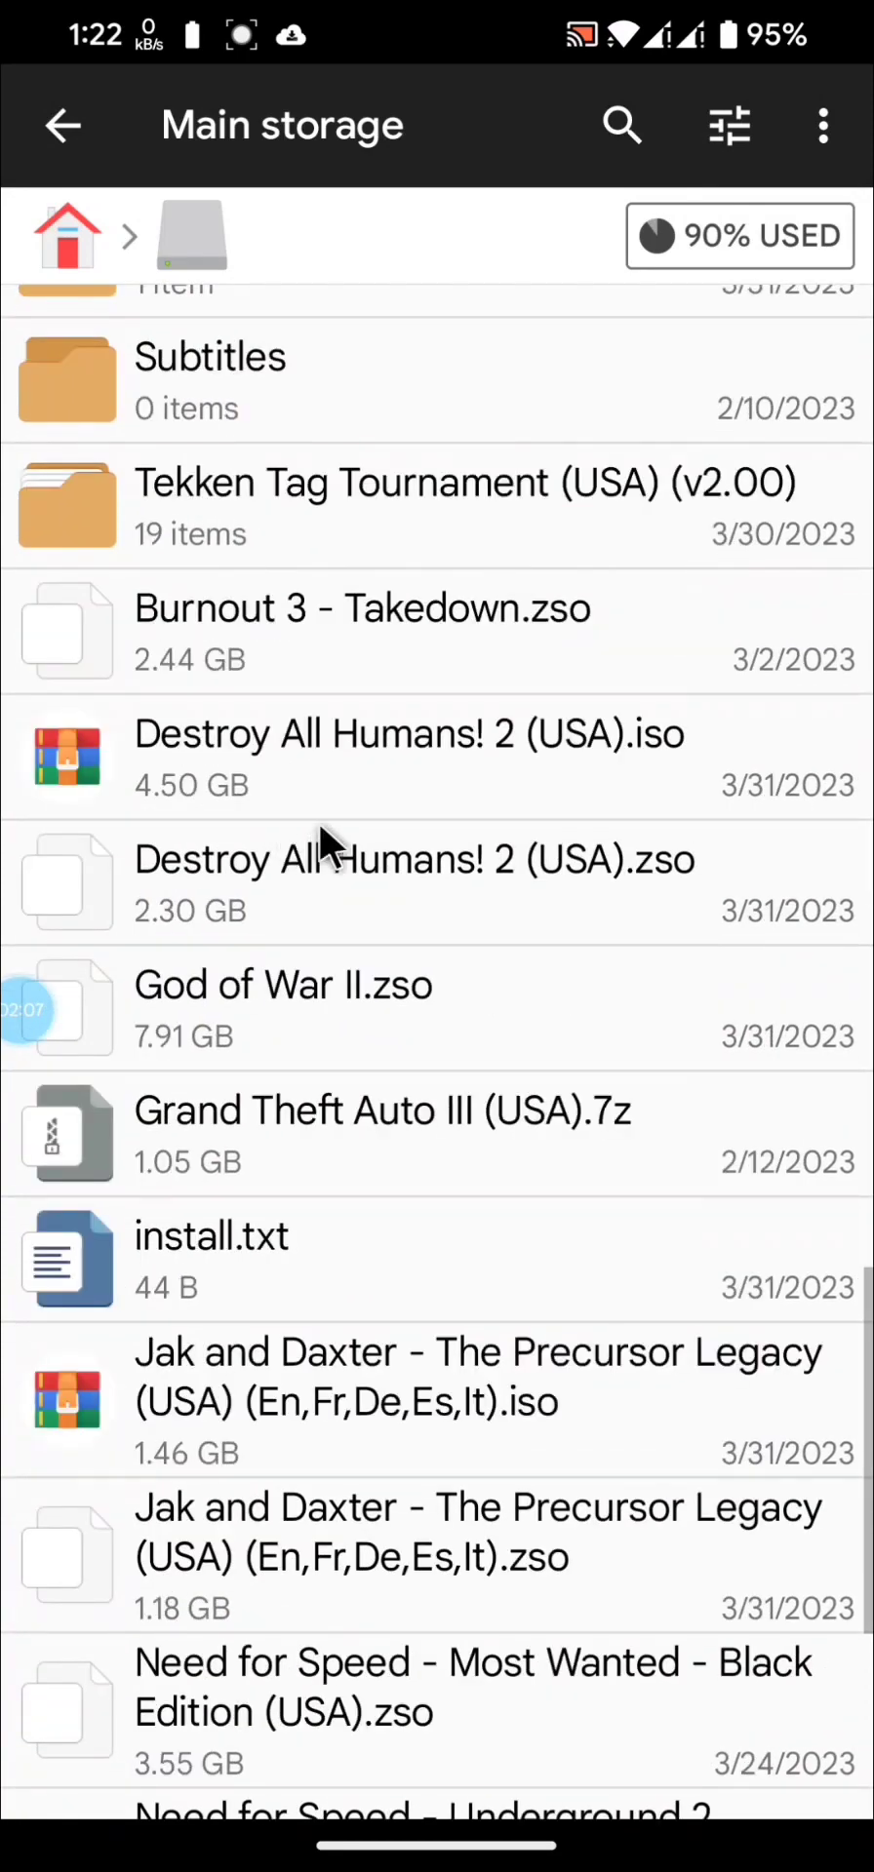
{"action": "scroll", "coordinate": [373, 1174], "scroll_direction": "down", "scroll_amount": 8}
{"action": "scroll", "coordinate": [370, 1200], "scroll_direction": "down", "scroll_amount": 1}
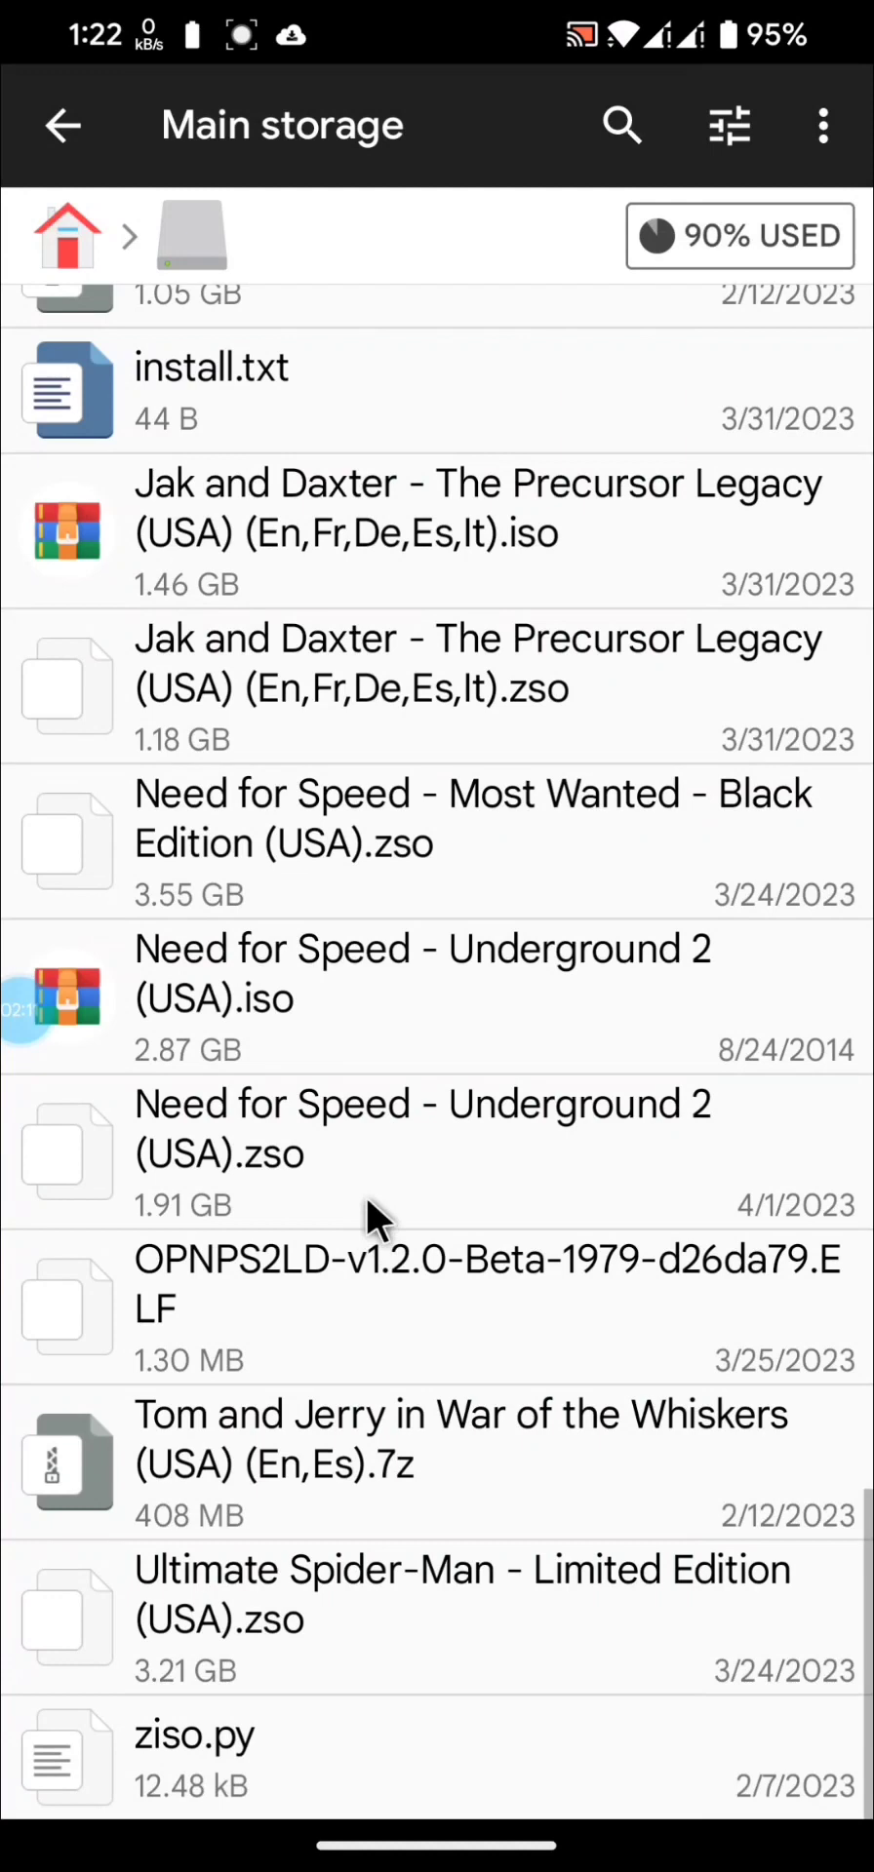
Rename the ELF by deleting '-v1.2.0-Beta-1979-d26da79', leaving OPNPS2LD.ELF.
{"action": "left_click", "coordinate": [490, 1287]}
{"action": "left_click", "coordinate": [417, 1760]}
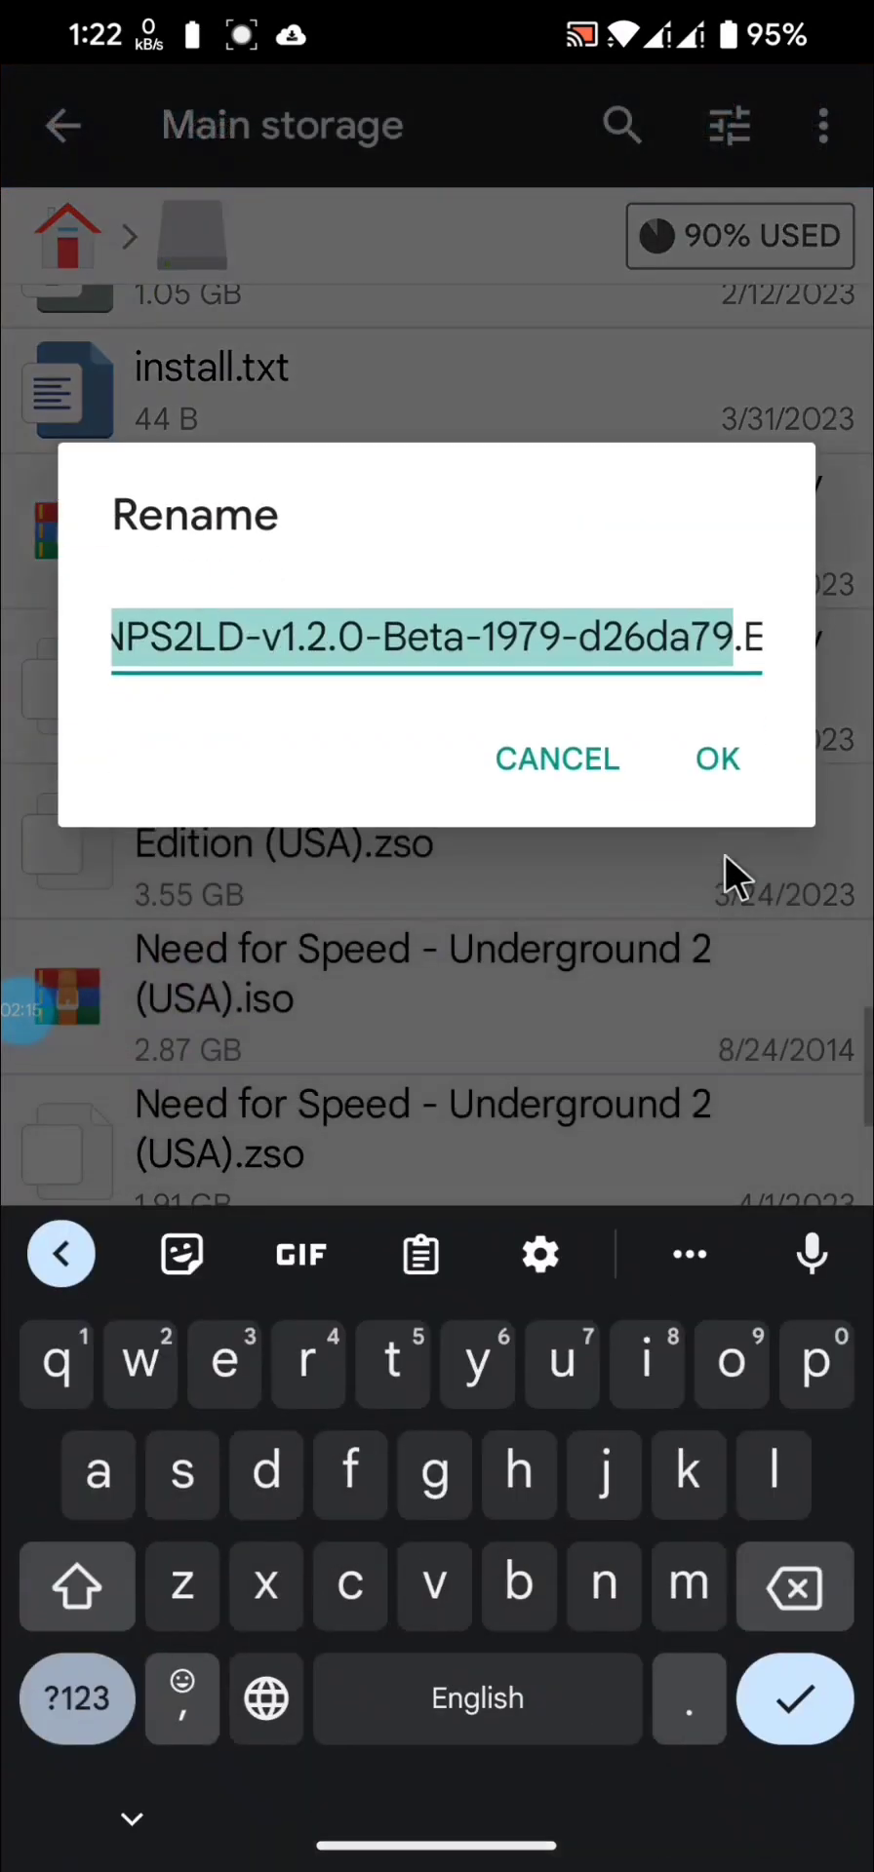
{"action": "left_click", "coordinate": [729, 648]}
{"action": "key", "text": "BackSpace"}
{"action": "key", "text": "BackSpace"}
{"action": "key", "text": "BackSpace"}
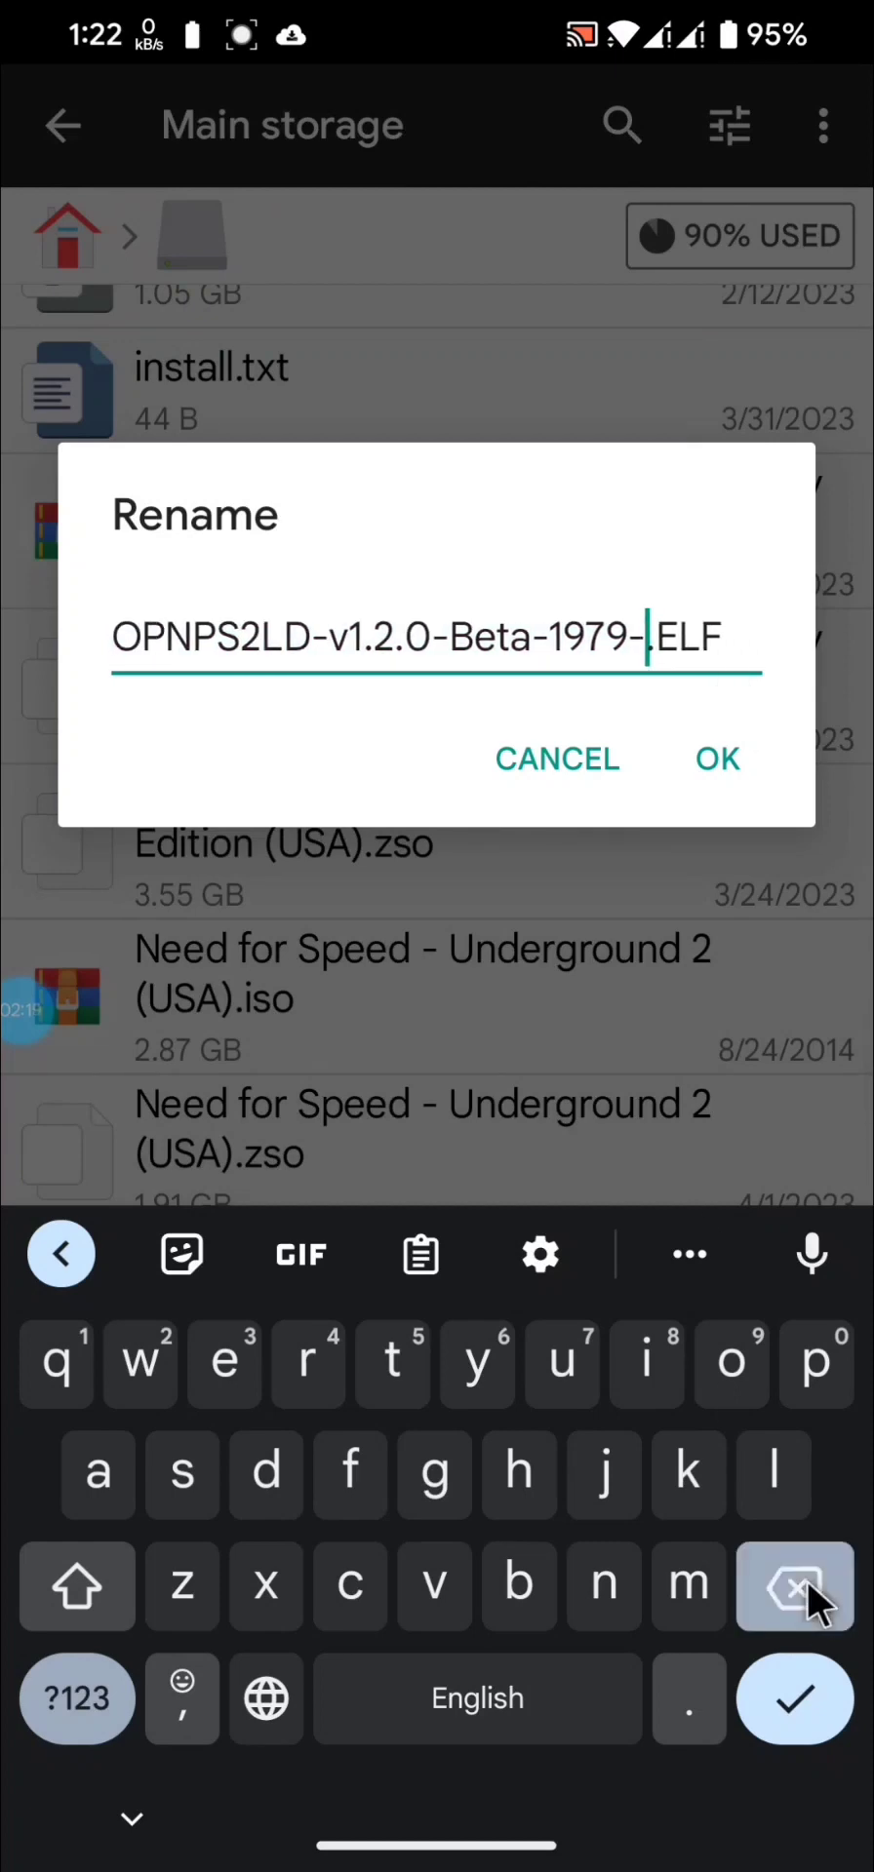
{"action": "key", "text": "BackSpace"}
{"action": "key", "text": "BackSpace"}
{"action": "key", "text": "BackSpace"}
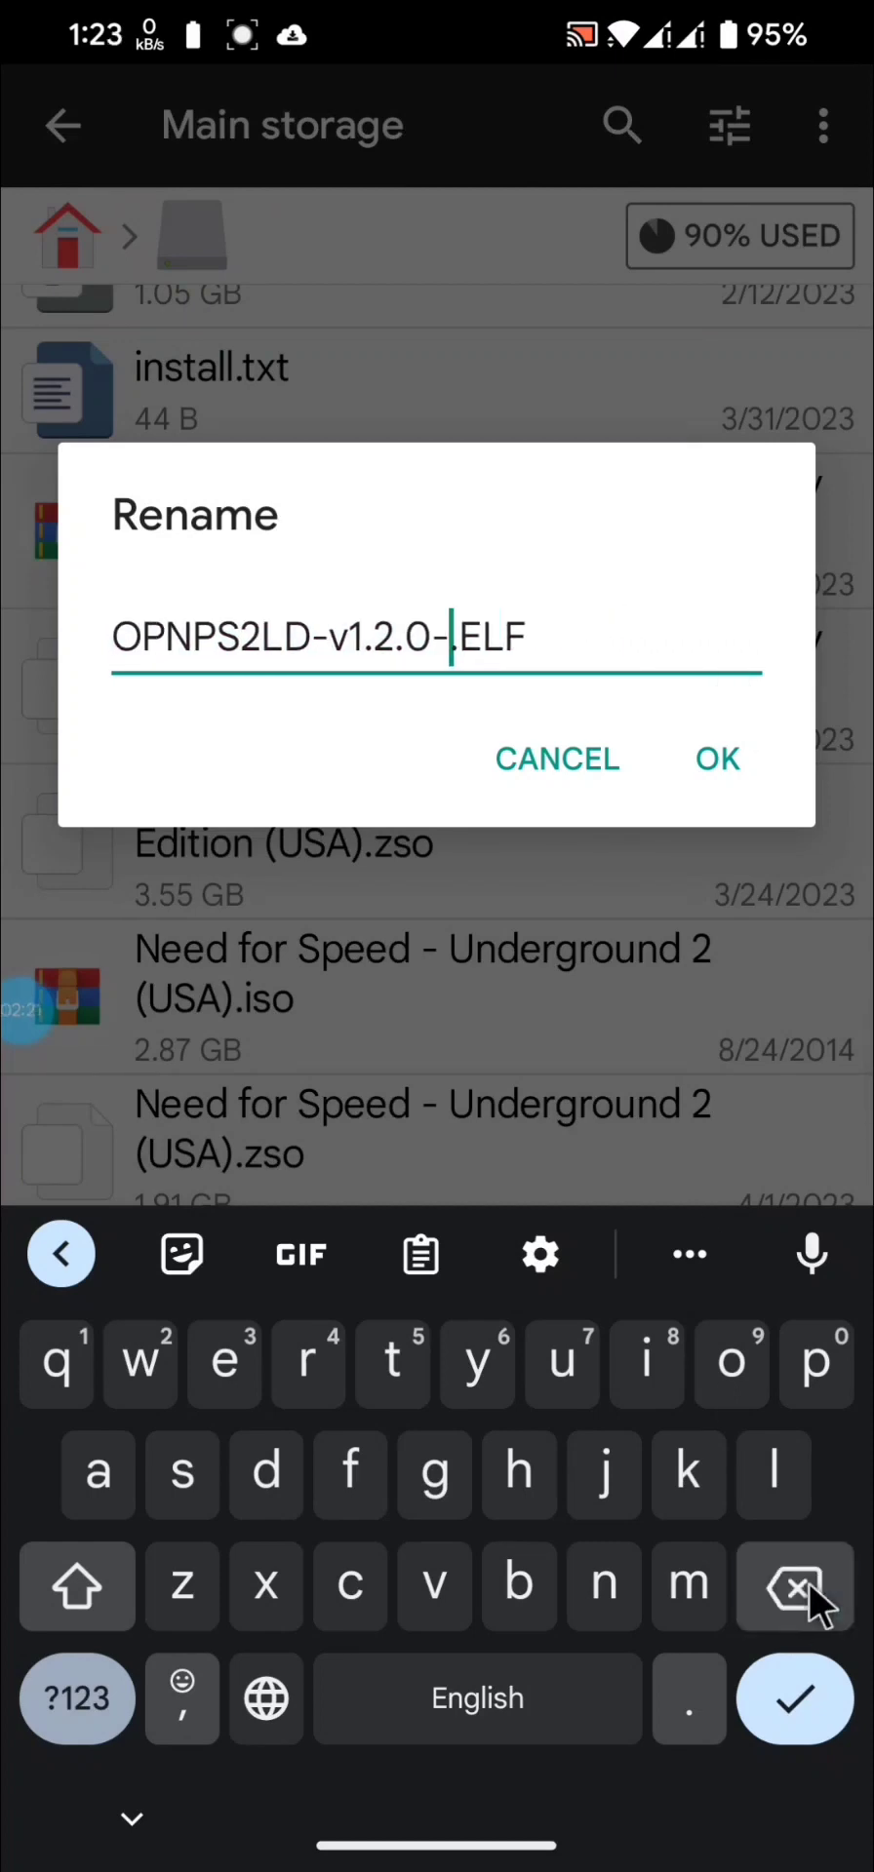
{"action": "key", "text": "BackSpace"}
{"action": "key", "text": "BackSpace"}
{"action": "key", "text": "BackSpace"}
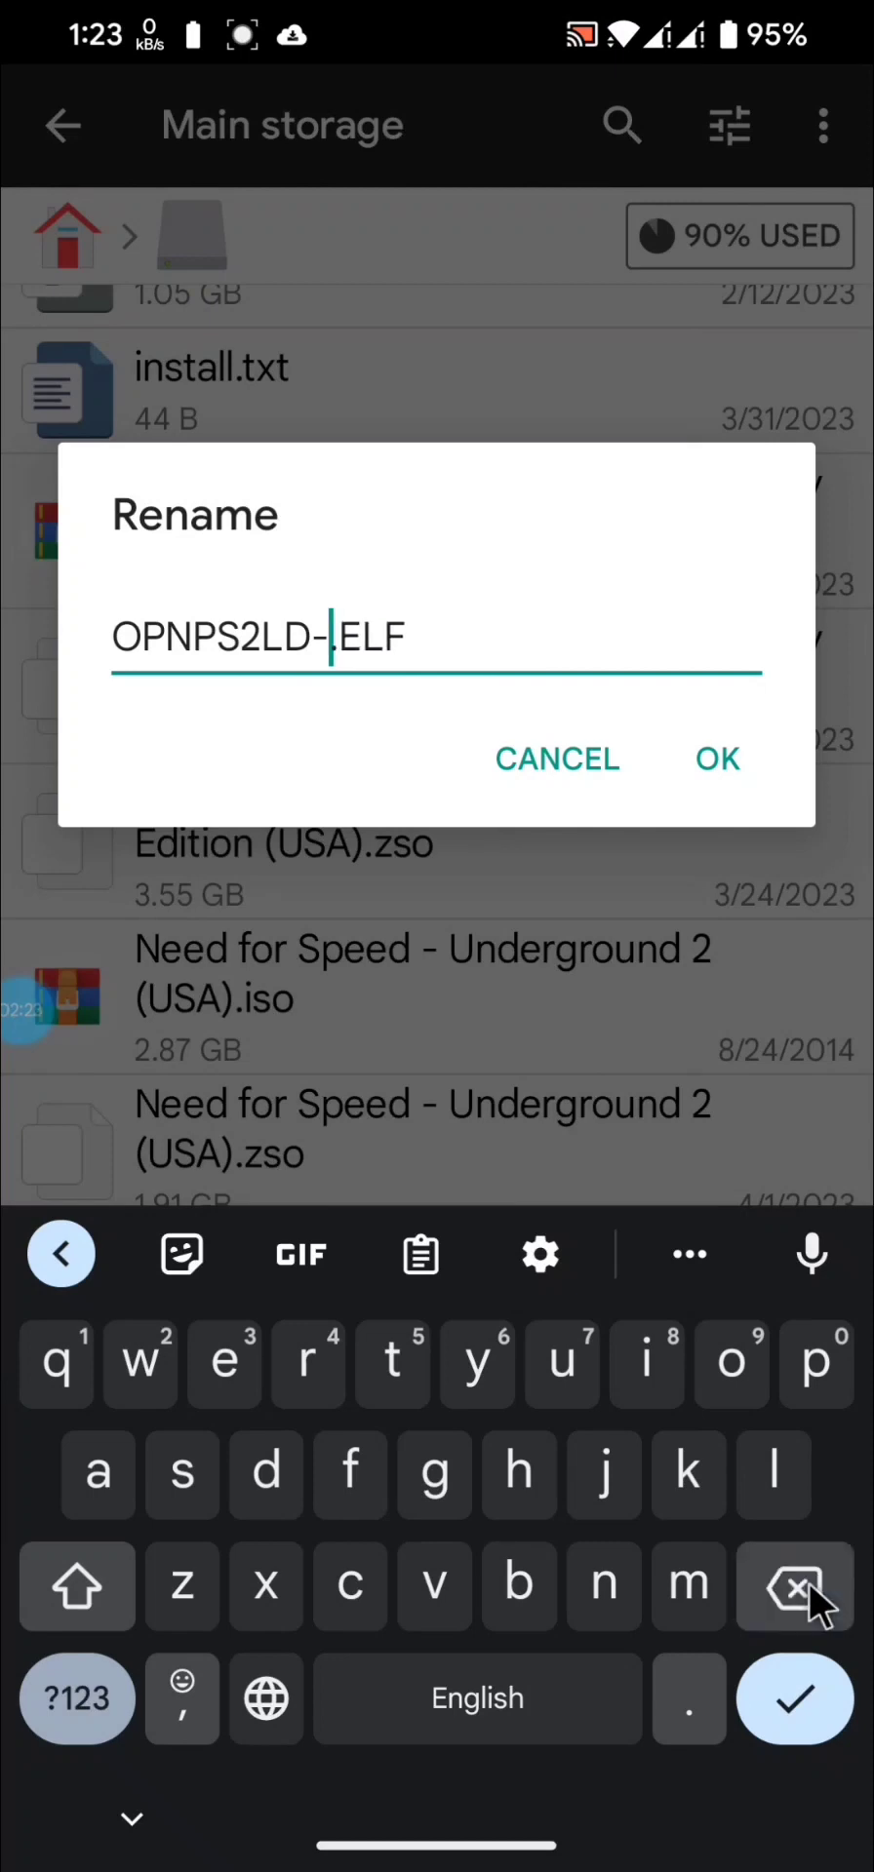
{"action": "left_click", "coordinate": [731, 762]}
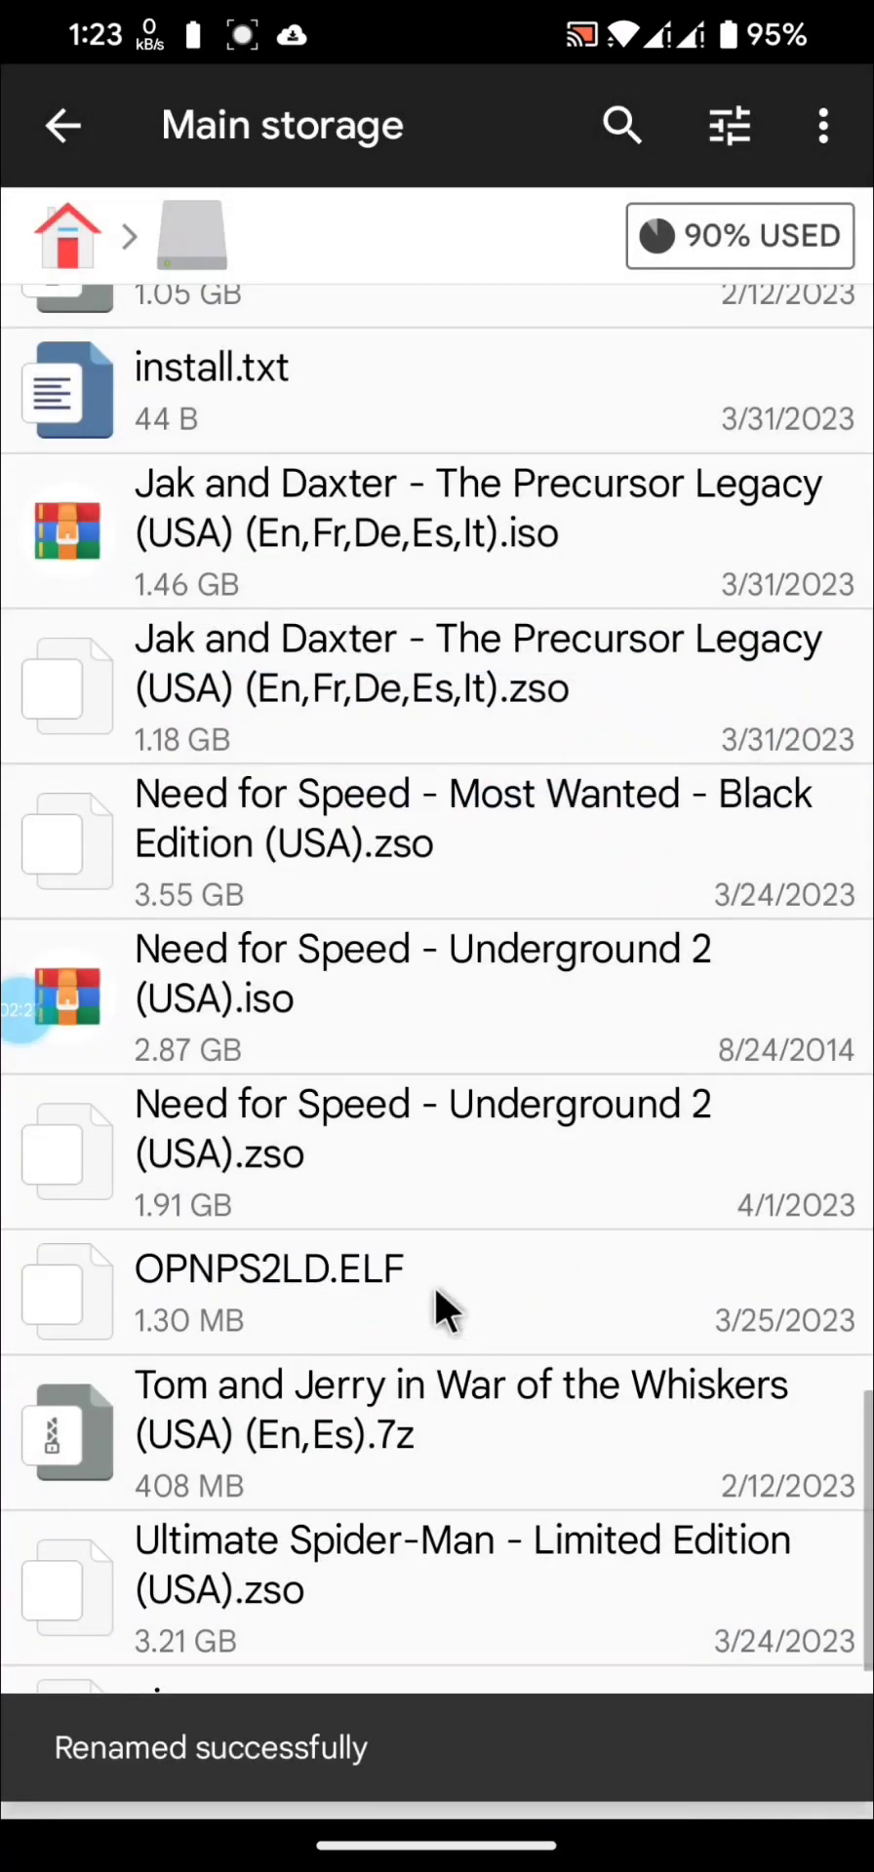
Copy OPNPS2LD.ELF from main storage and paste it into the Mass USB drive's root.
{"action": "left_click", "coordinate": [435, 1285]}
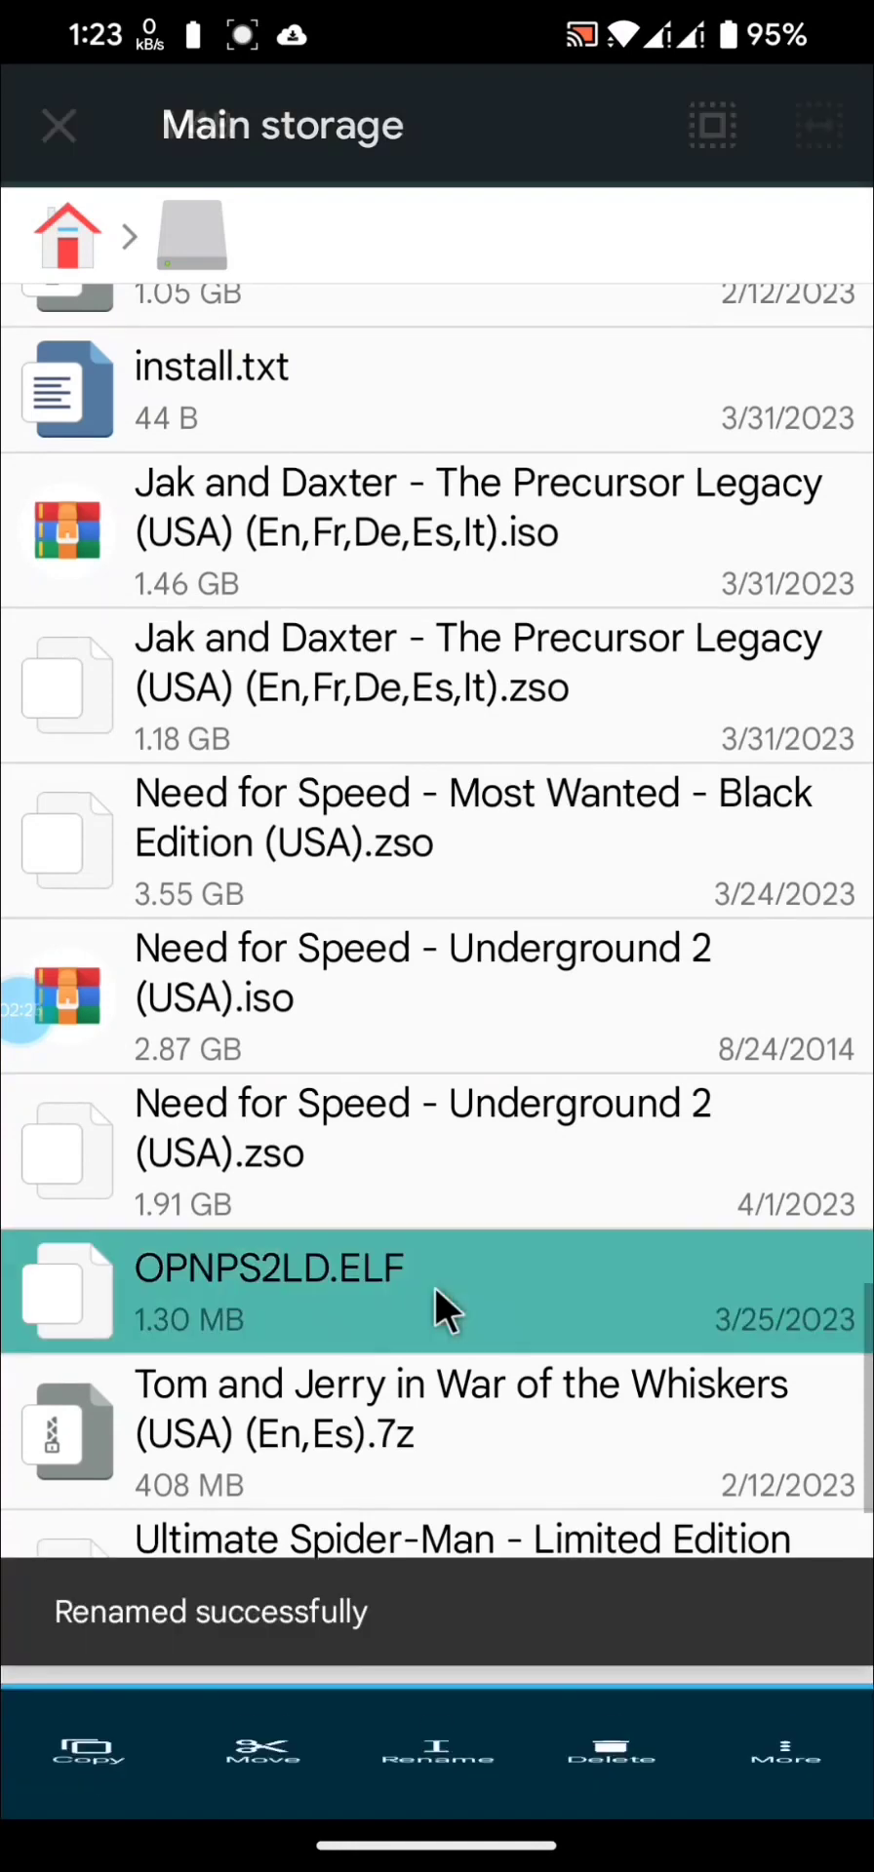
{"action": "left_click", "coordinate": [91, 1741]}
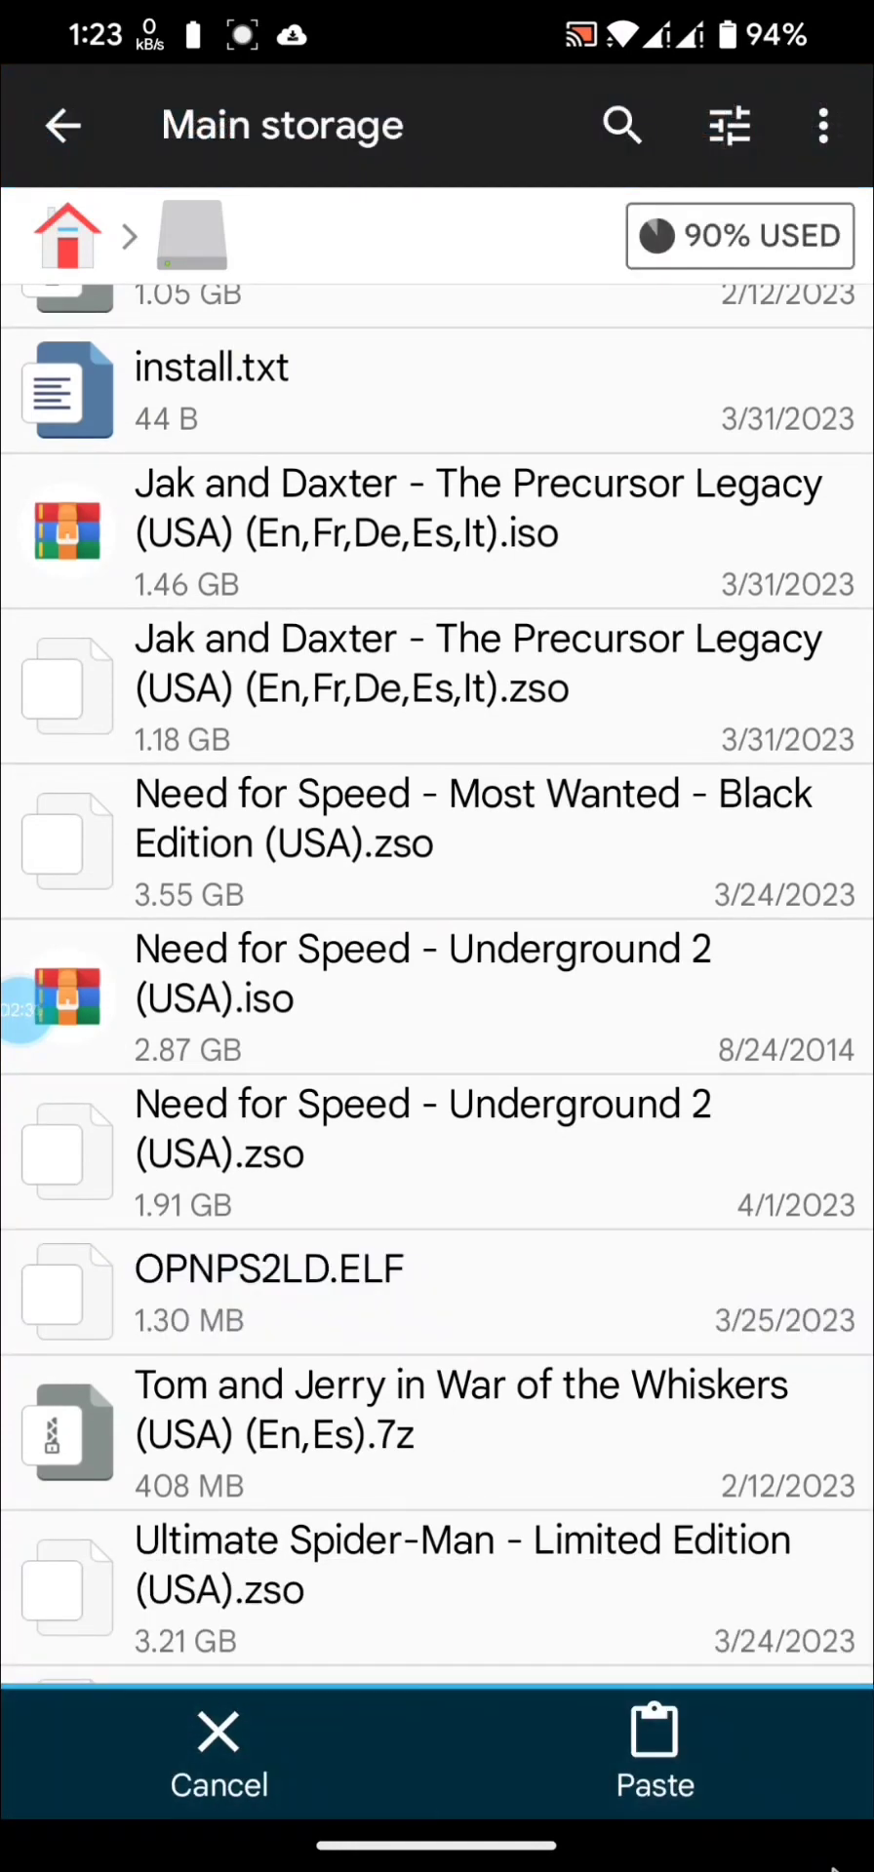
{"action": "left_click", "coordinate": [436, 322]}
{"action": "left_click", "coordinate": [654, 1752]}
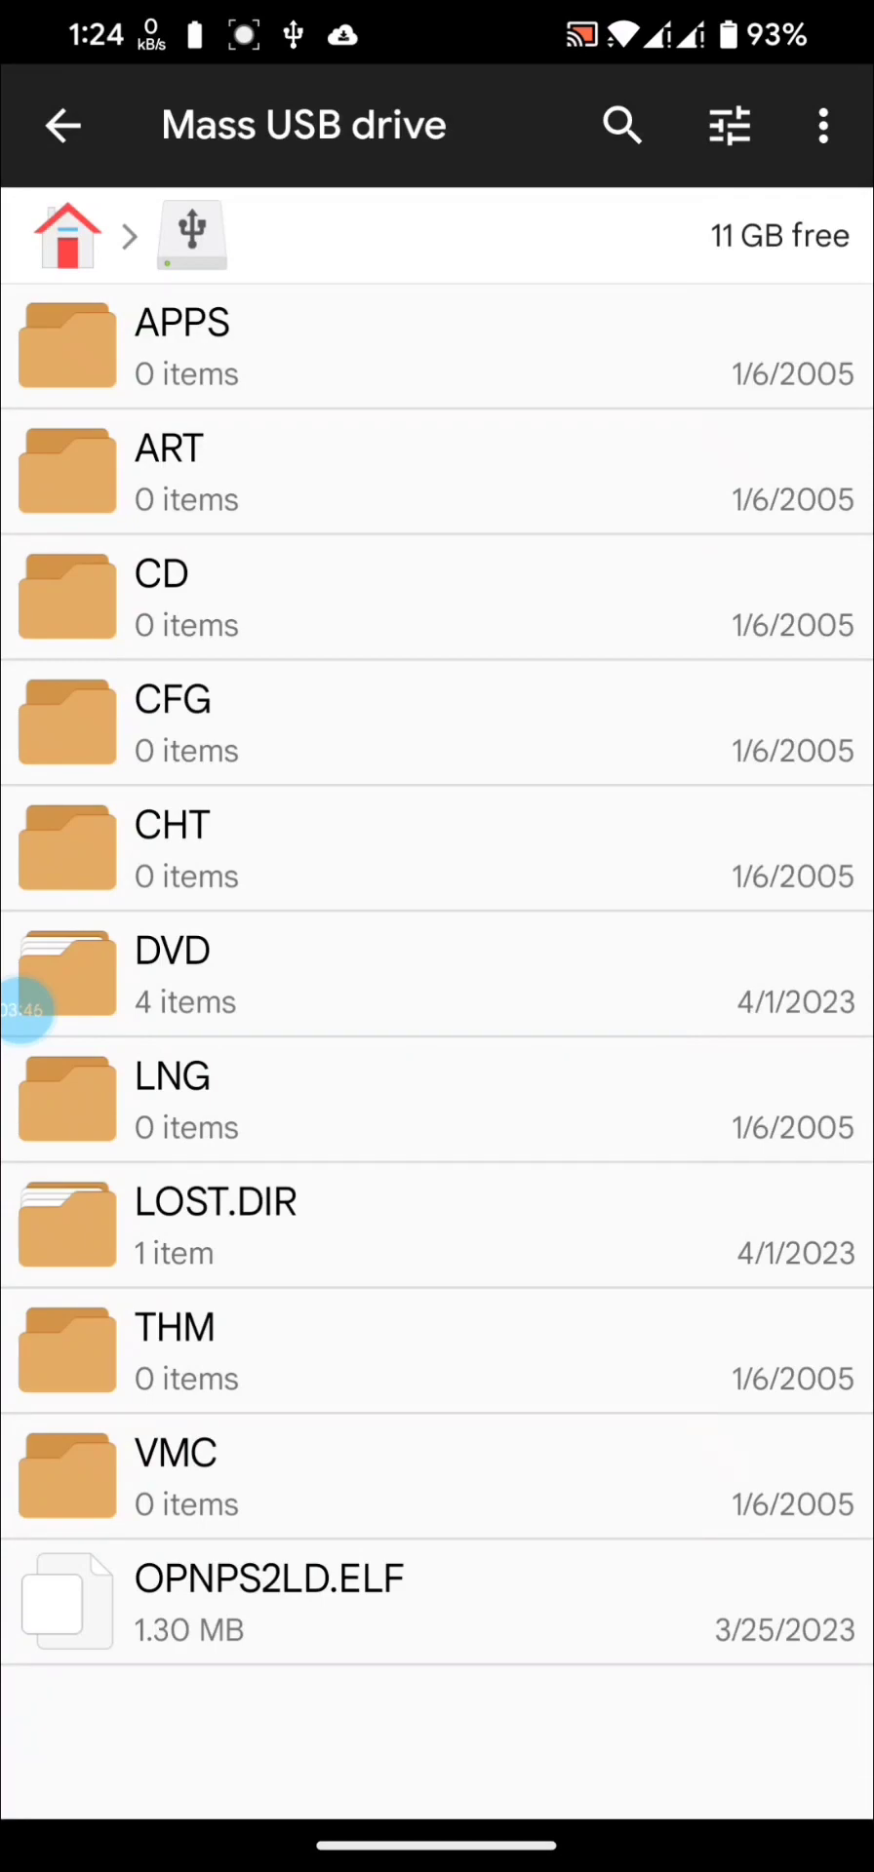
Eject the Mass USB drive from its notification in the shade.
{"action": "left_click_drag", "start_coordinate": [437, 19], "coordinate": [436, 878]}
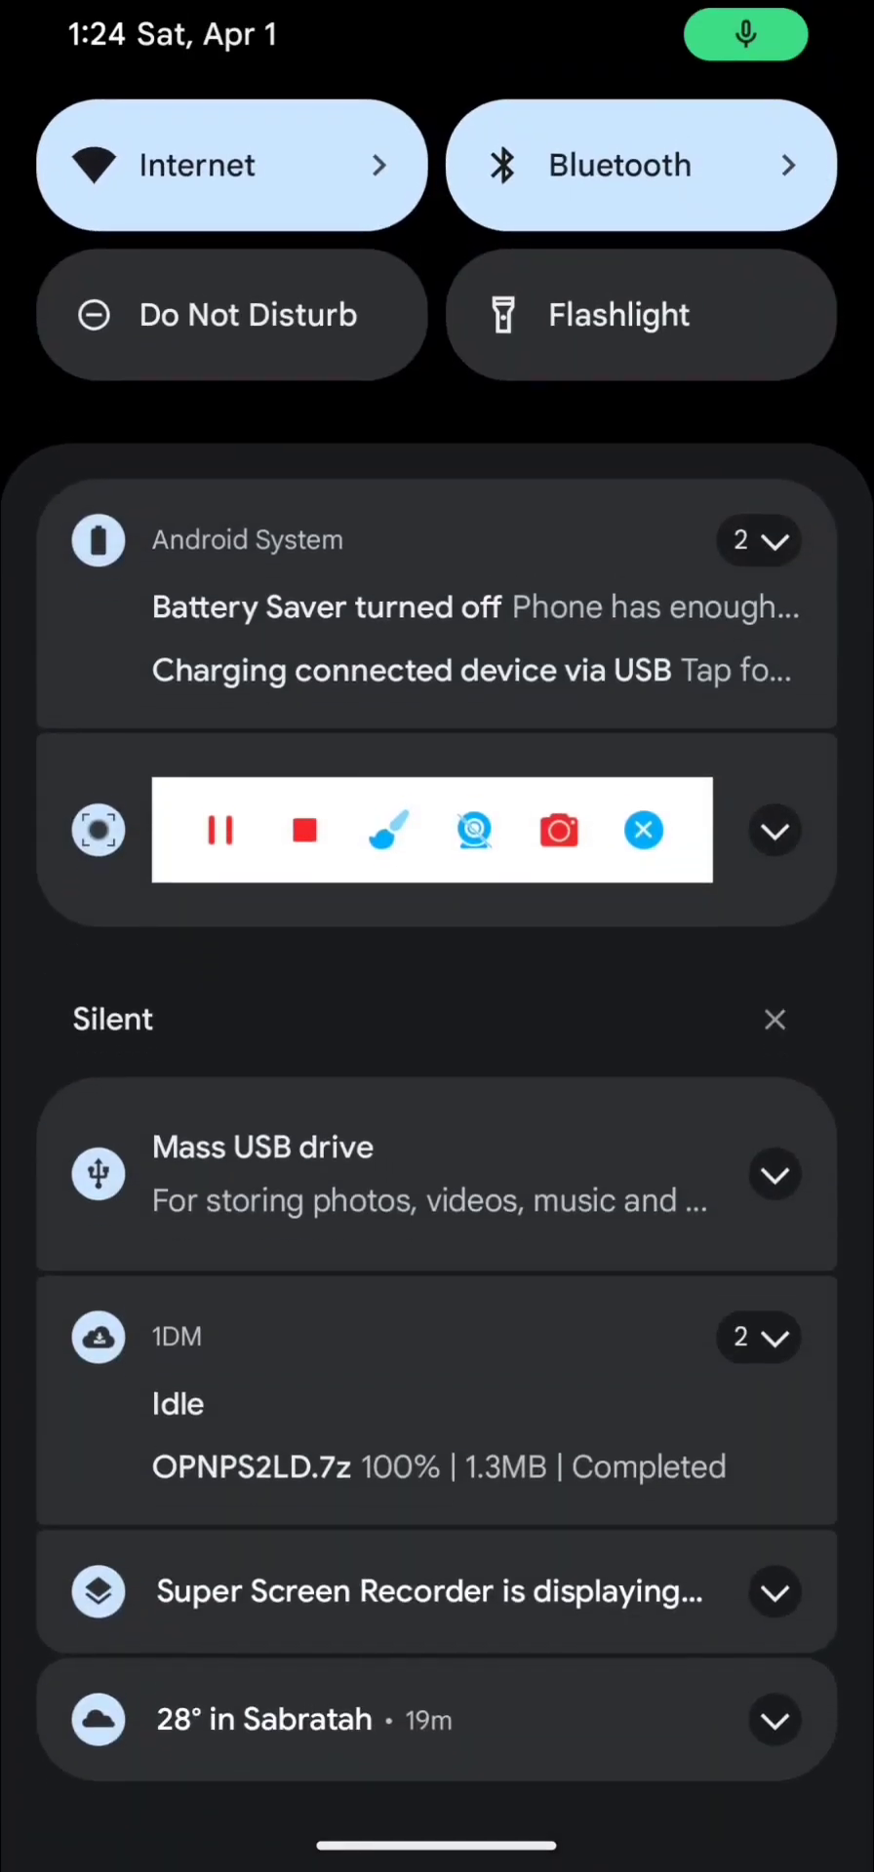
{"action": "left_click", "coordinate": [775, 1164]}
{"action": "left_click", "coordinate": [359, 1354]}
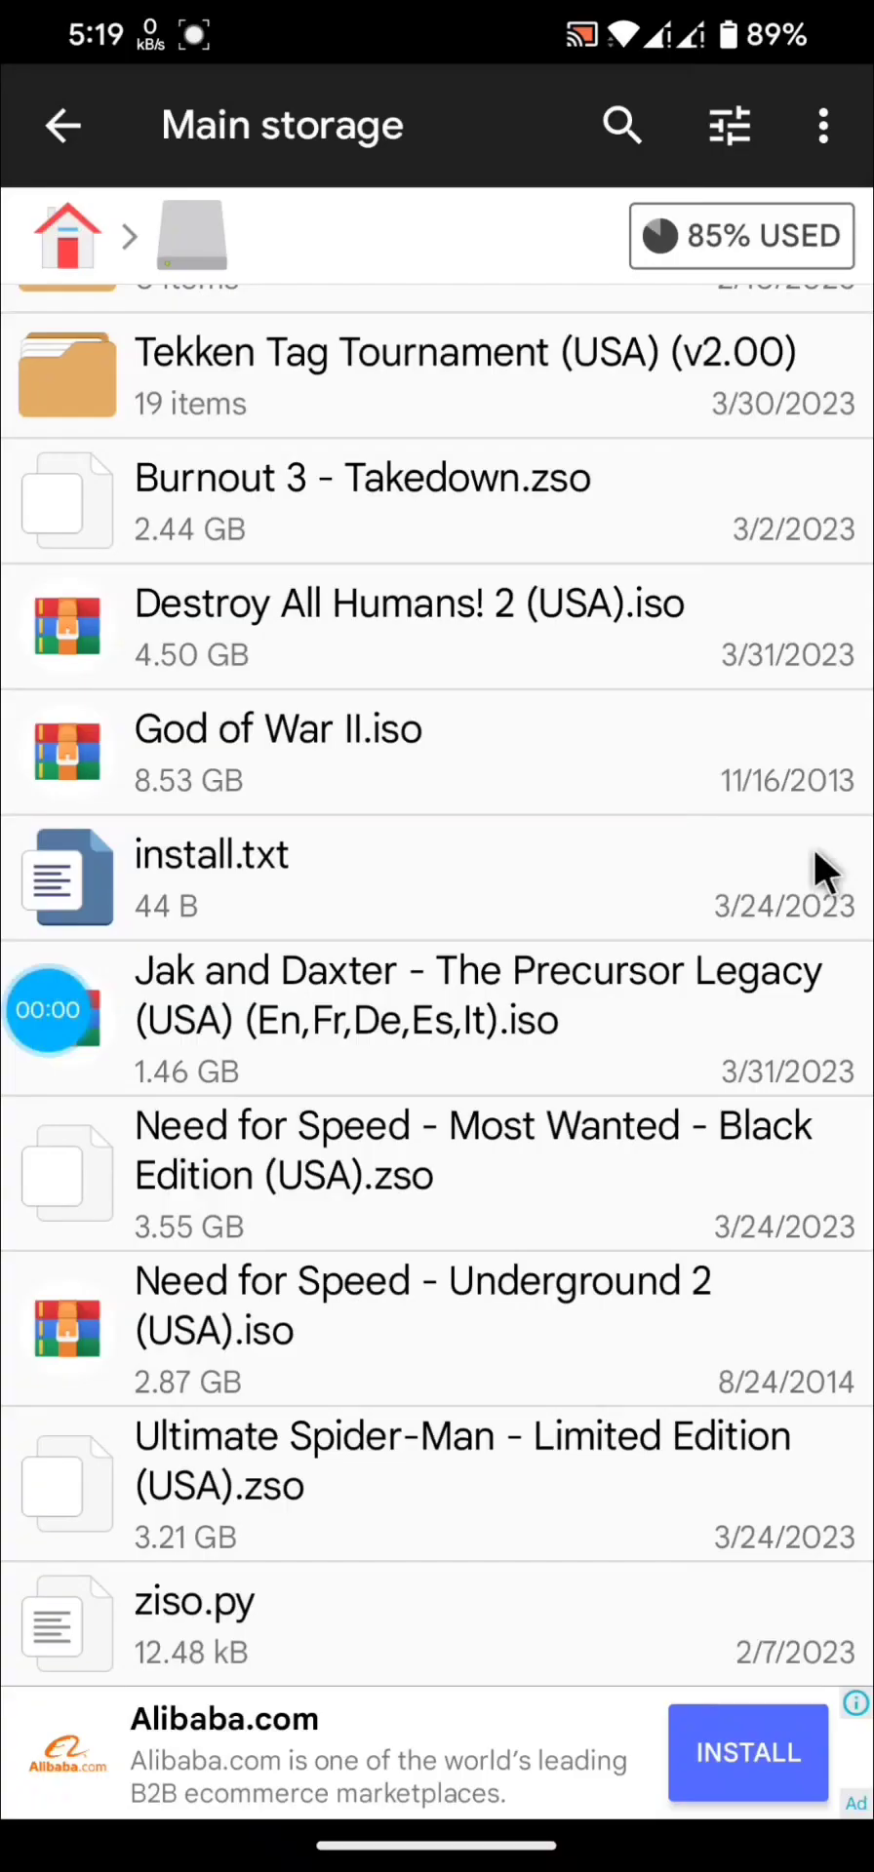
Copy 'God of War II' from the ISO's rename box, then cancel the rename.
{"action": "scroll", "coordinate": [544, 831], "scroll_direction": "down", "scroll_amount": 2}
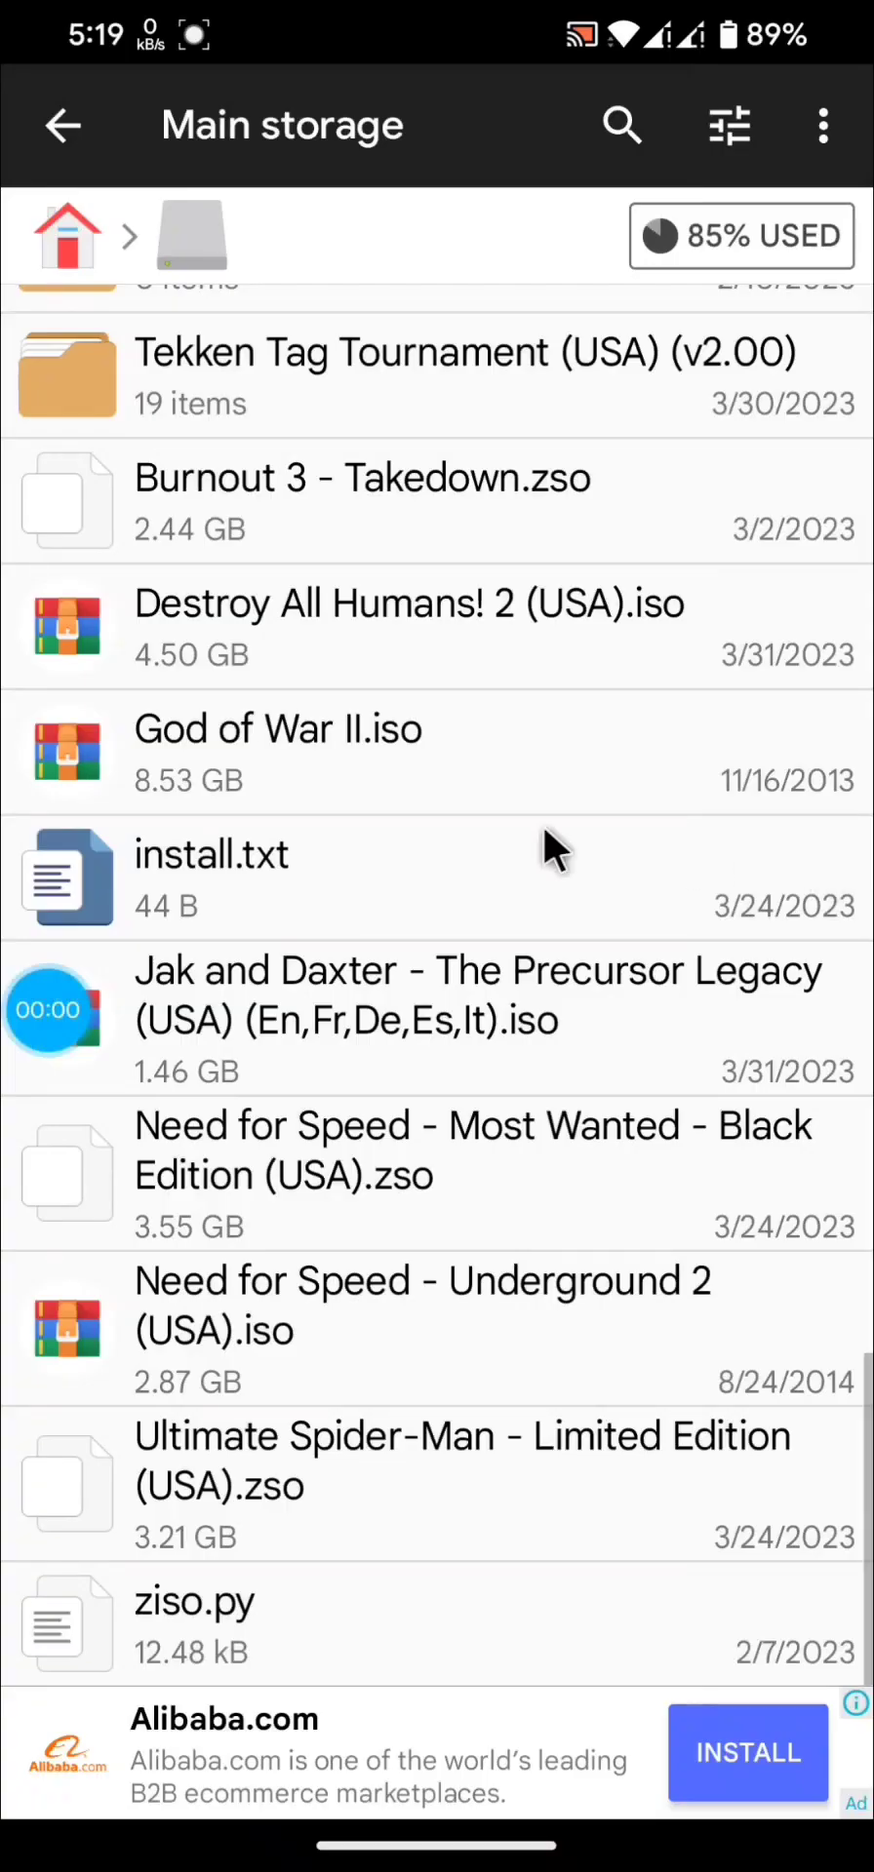
{"action": "left_click", "coordinate": [413, 752]}
{"action": "left_click", "coordinate": [425, 1588]}
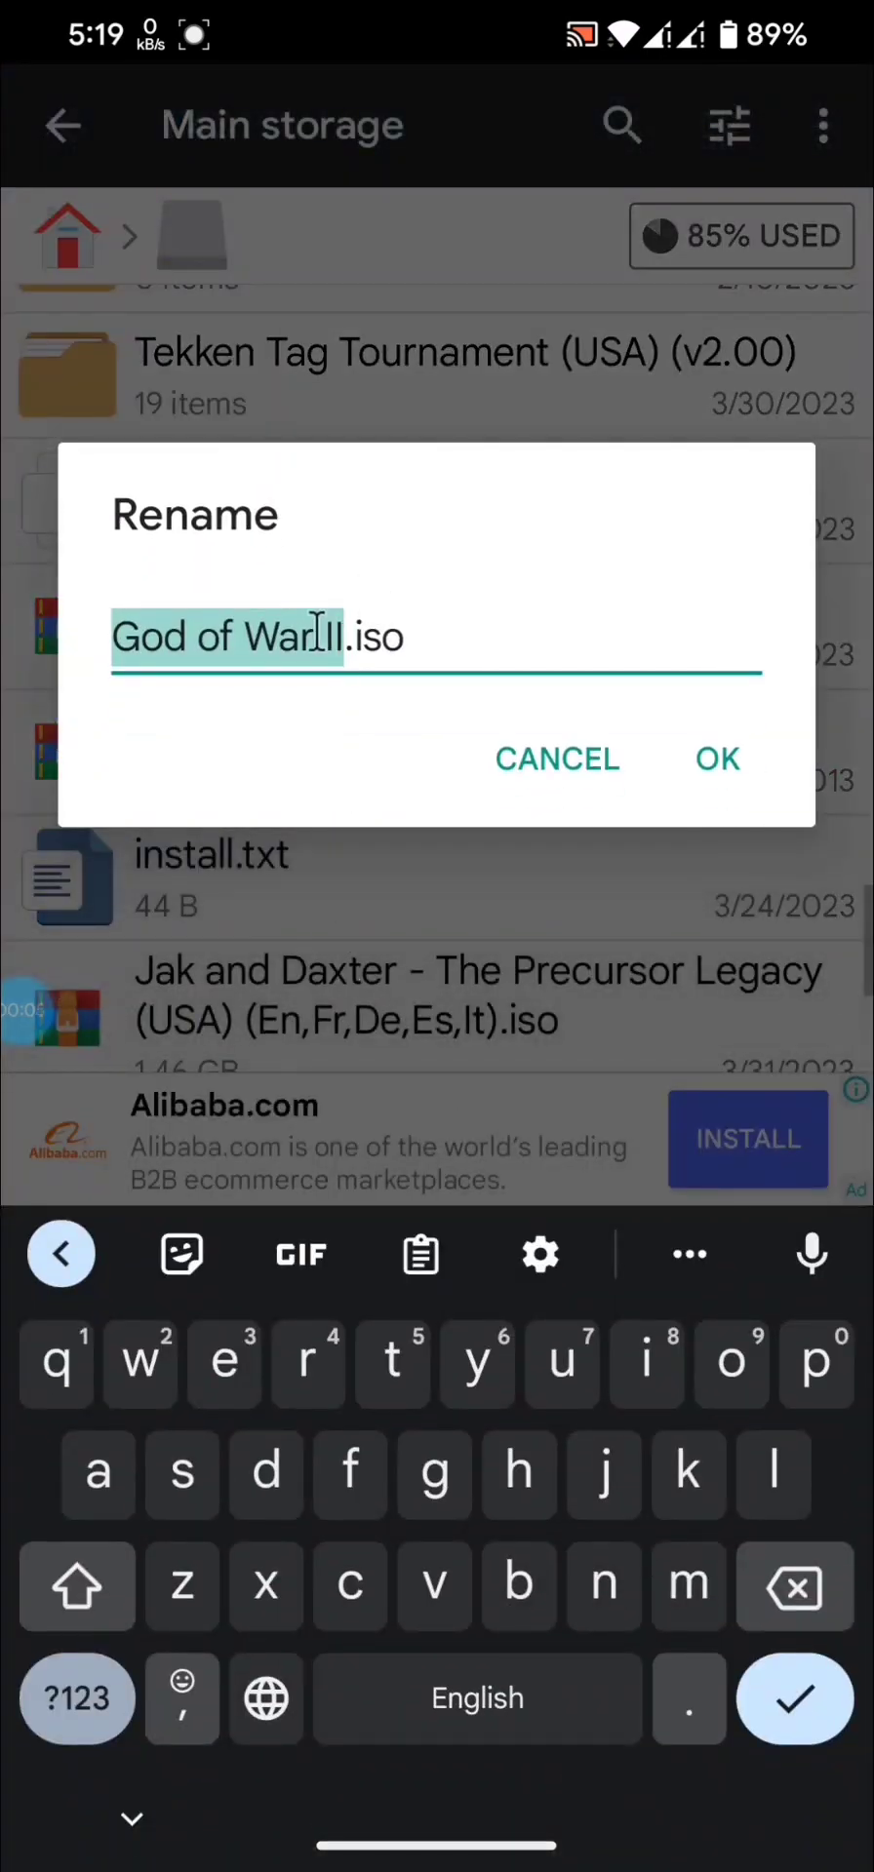
{"action": "right_click", "coordinate": [312, 629]}
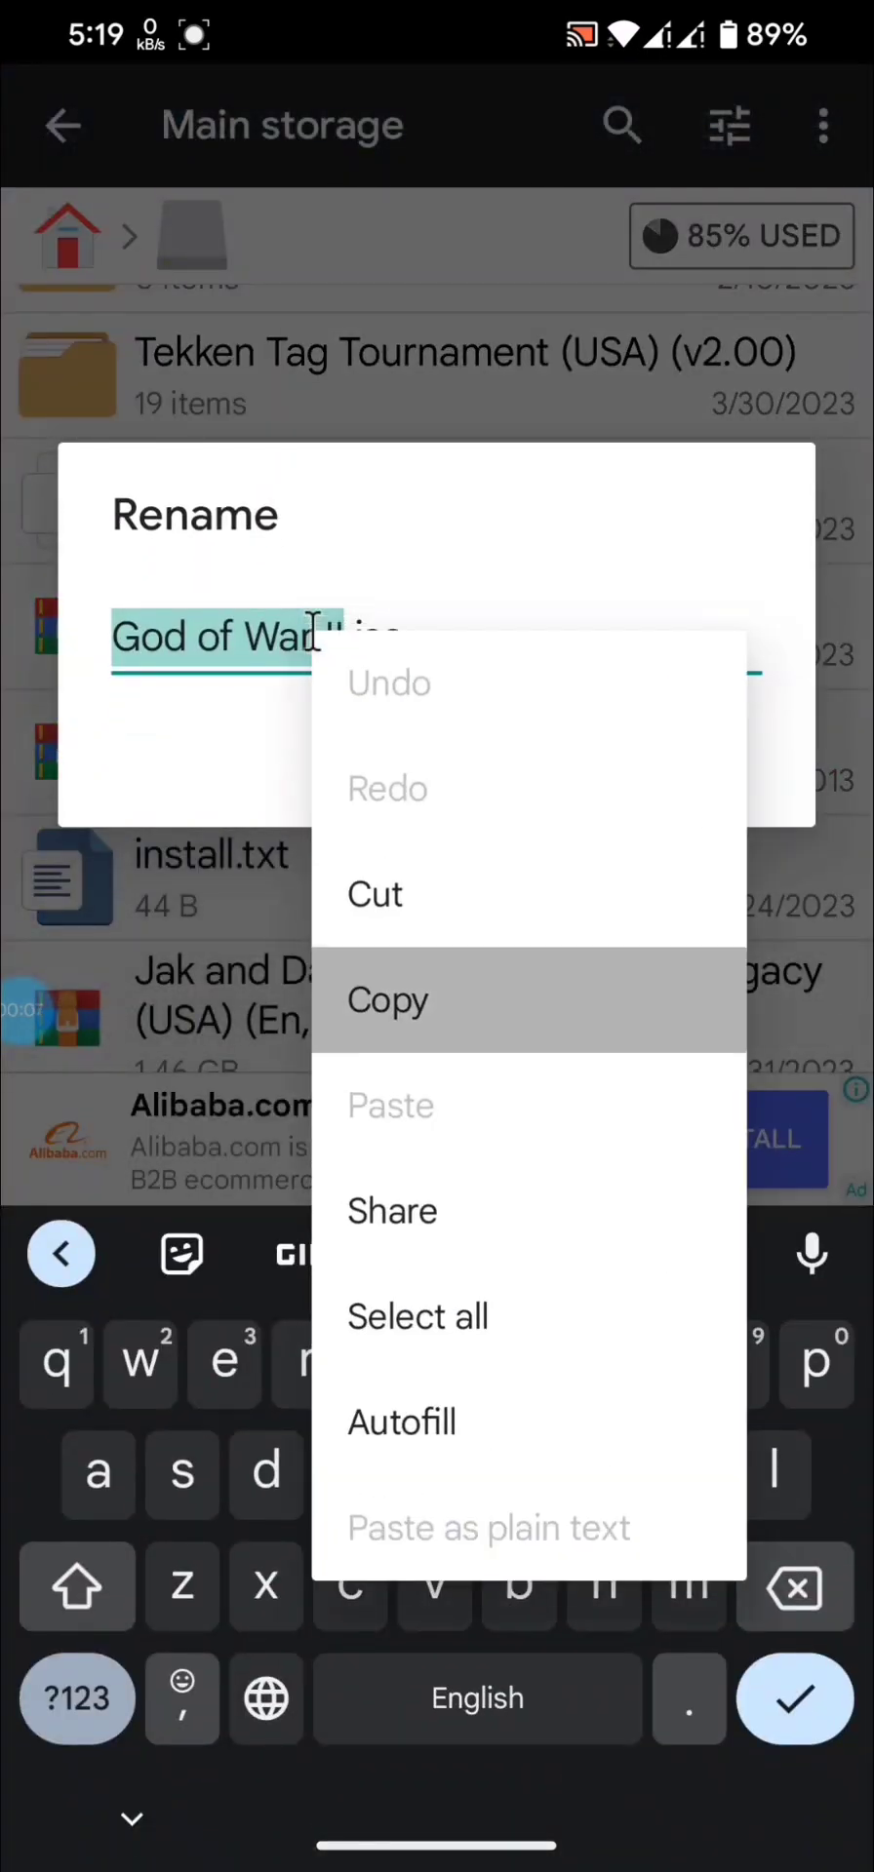
{"action": "left_click", "coordinate": [383, 991]}
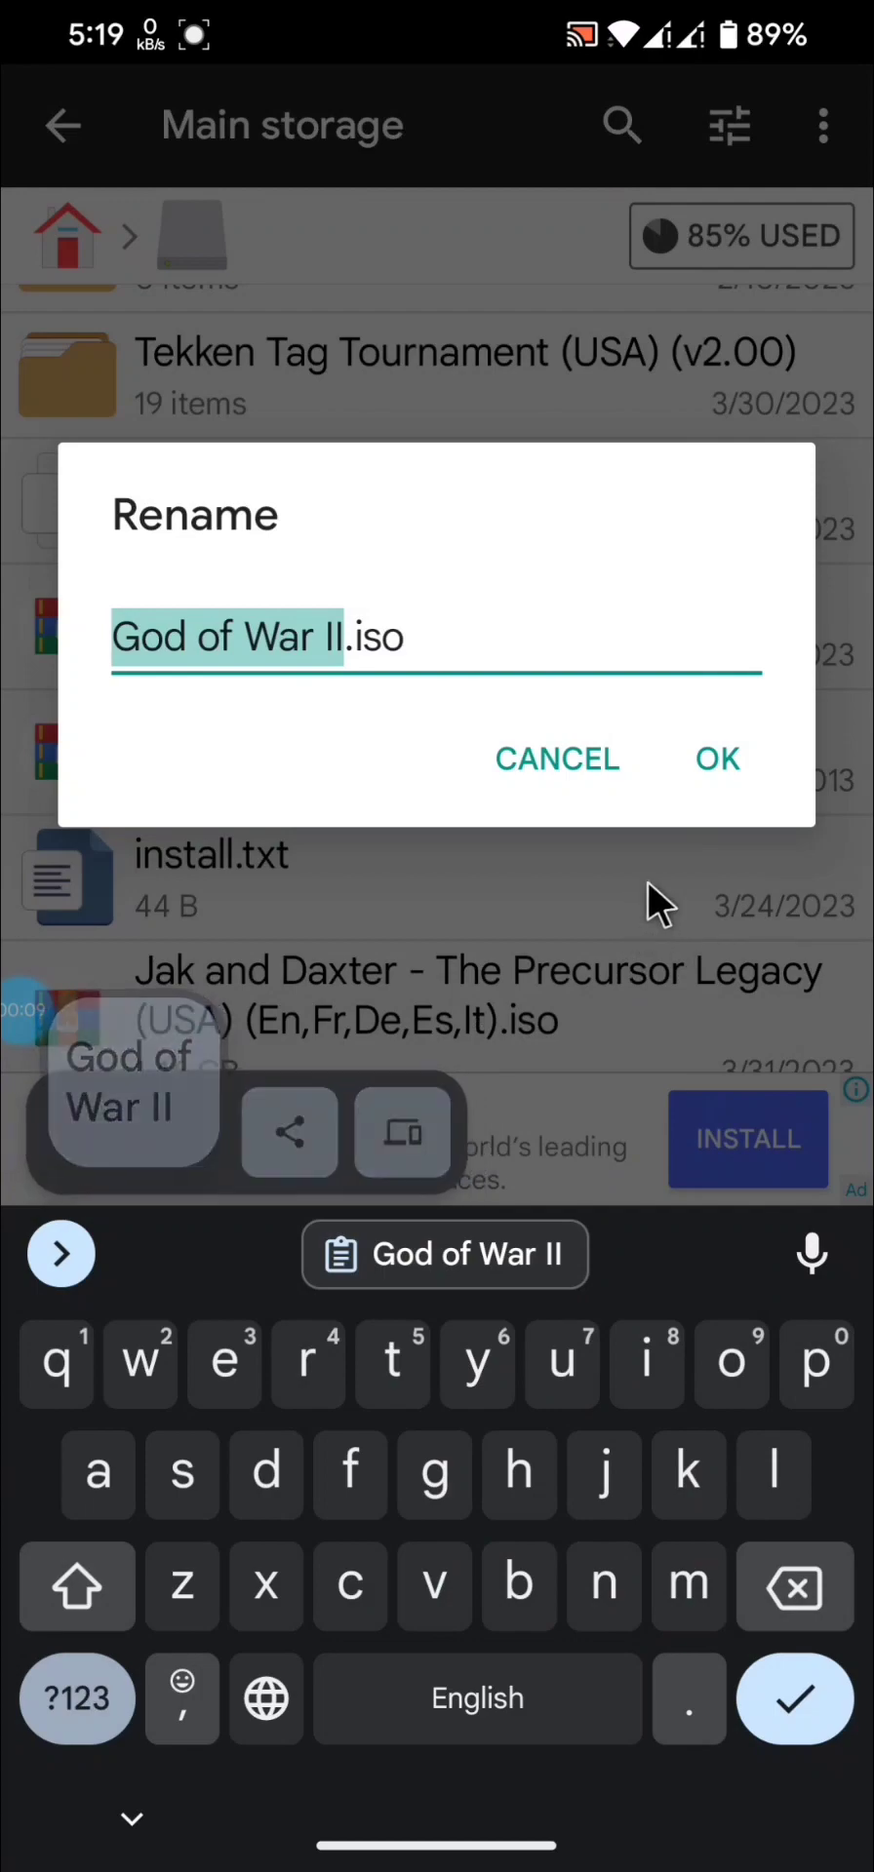
{"action": "left_click", "coordinate": [541, 788]}
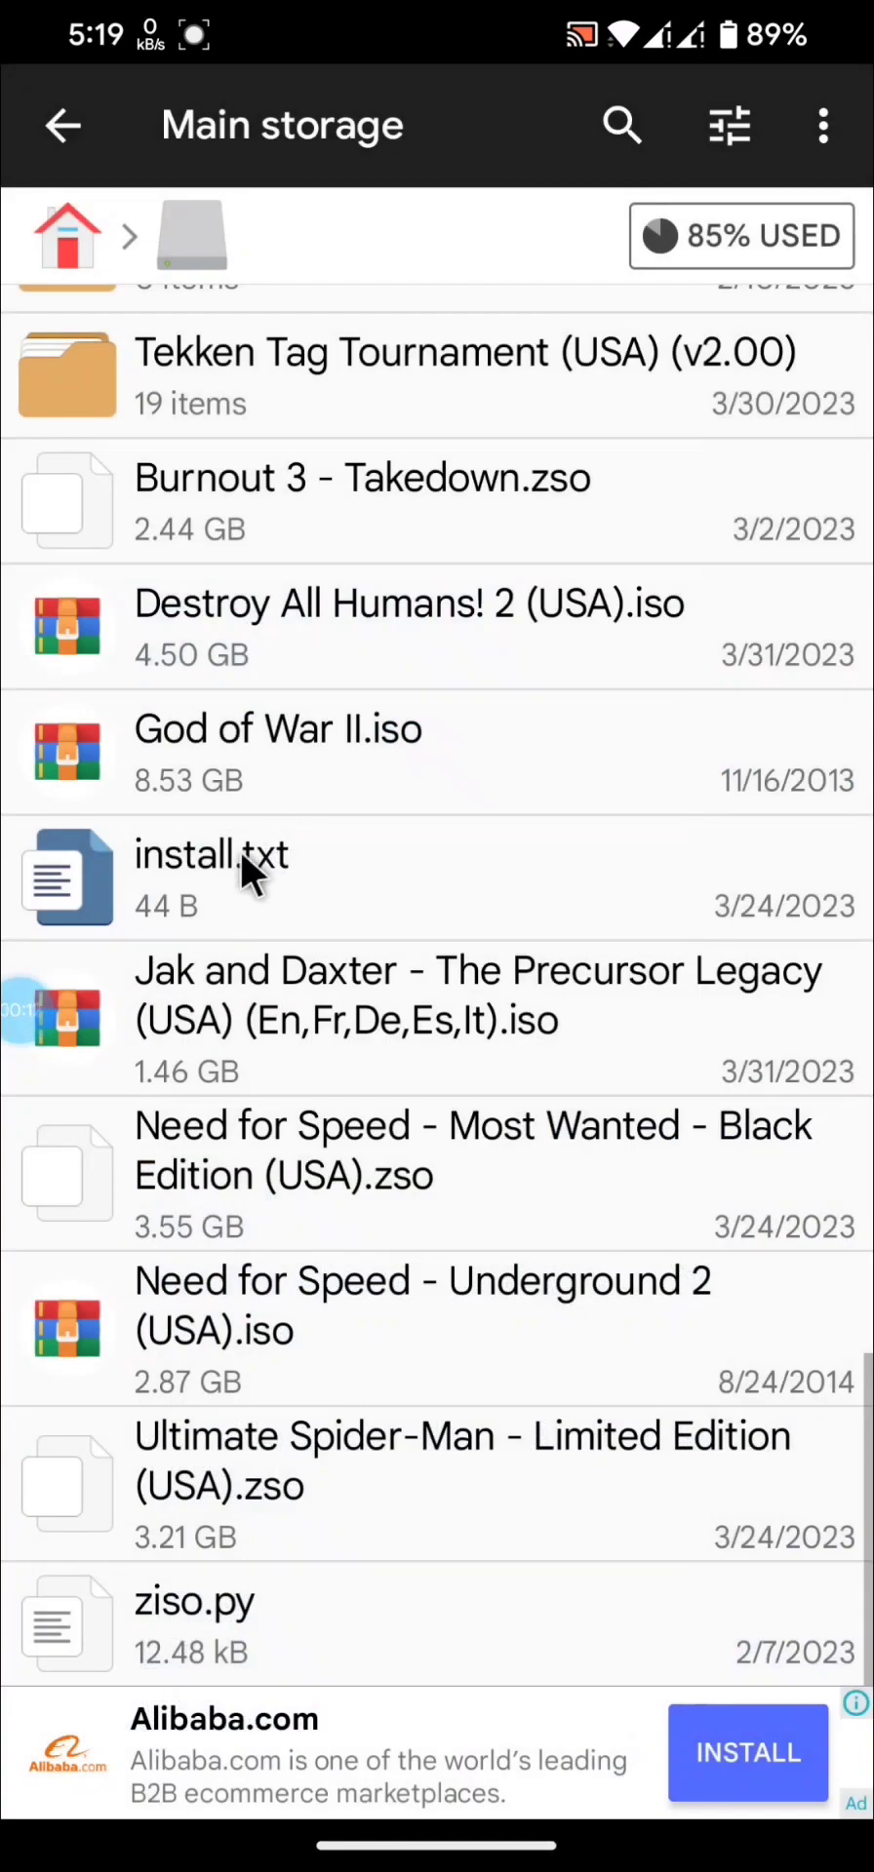
In install.txt, replace the words input and output with God of War II.
{"action": "left_click", "coordinate": [244, 856]}
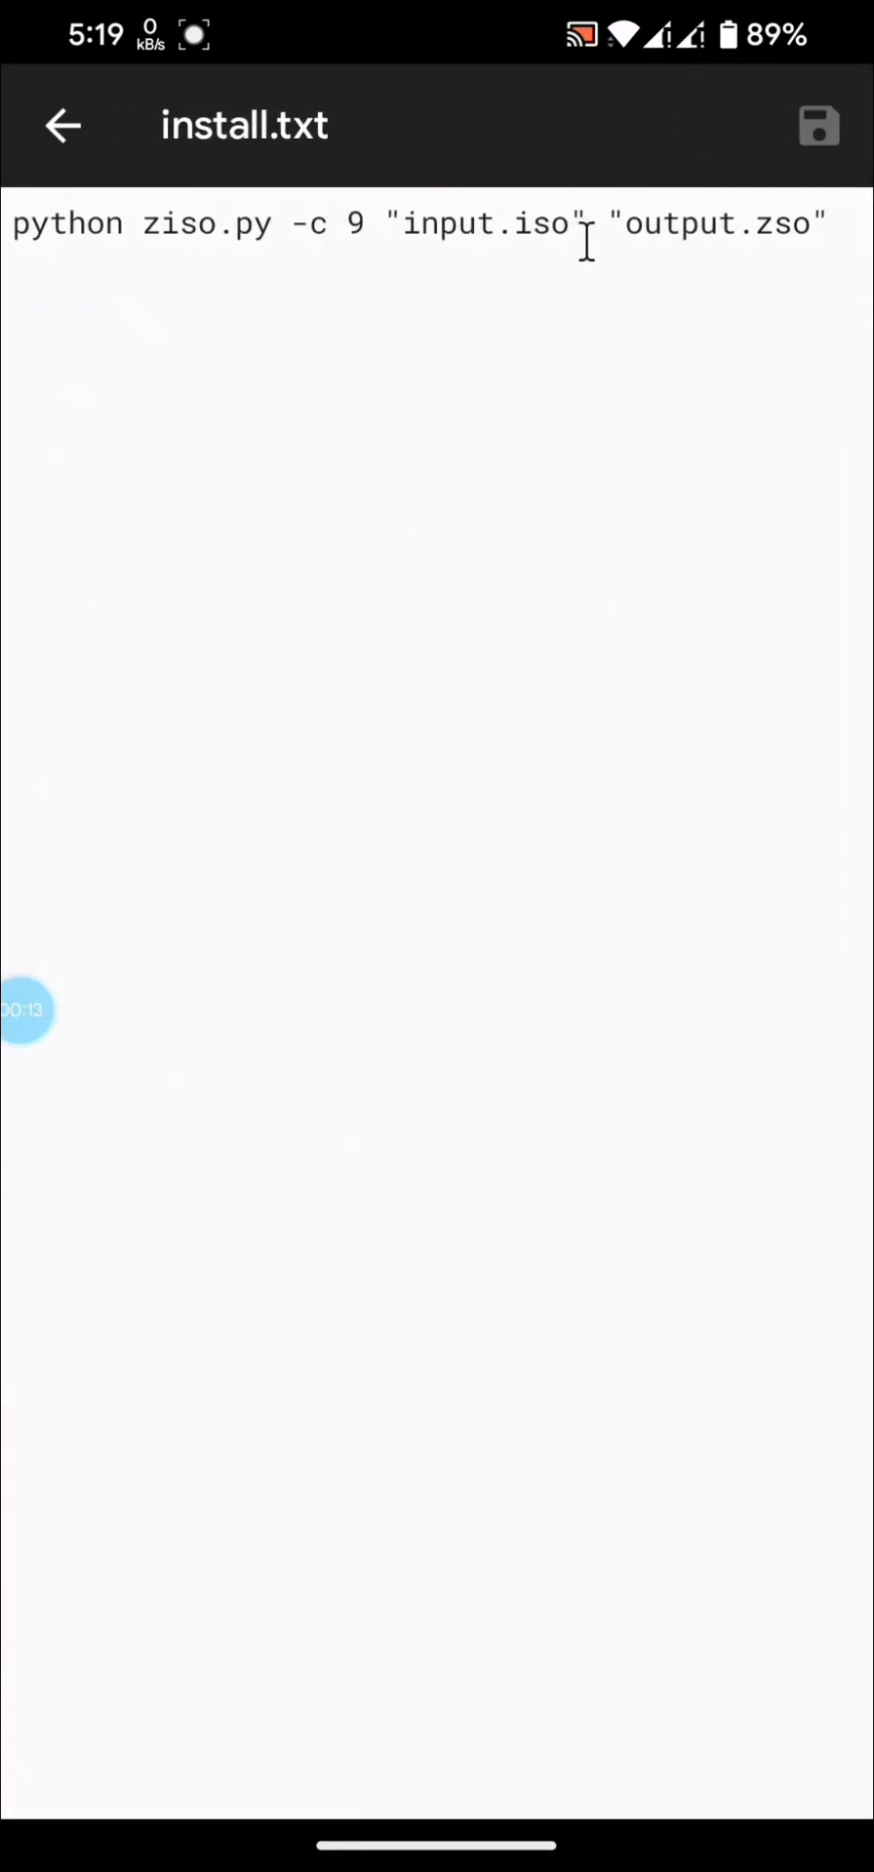
{"action": "left_click", "coordinate": [486, 234]}
{"action": "mouse_move", "coordinate": [492, 227]}
{"action": "left_mouse_down"}
{"action": "mouse_move", "coordinate": [442, 215]}
{"action": "mouse_move", "coordinate": [411, 223]}
{"action": "left_mouse_up"}
{"action": "right_click", "coordinate": [411, 223]}
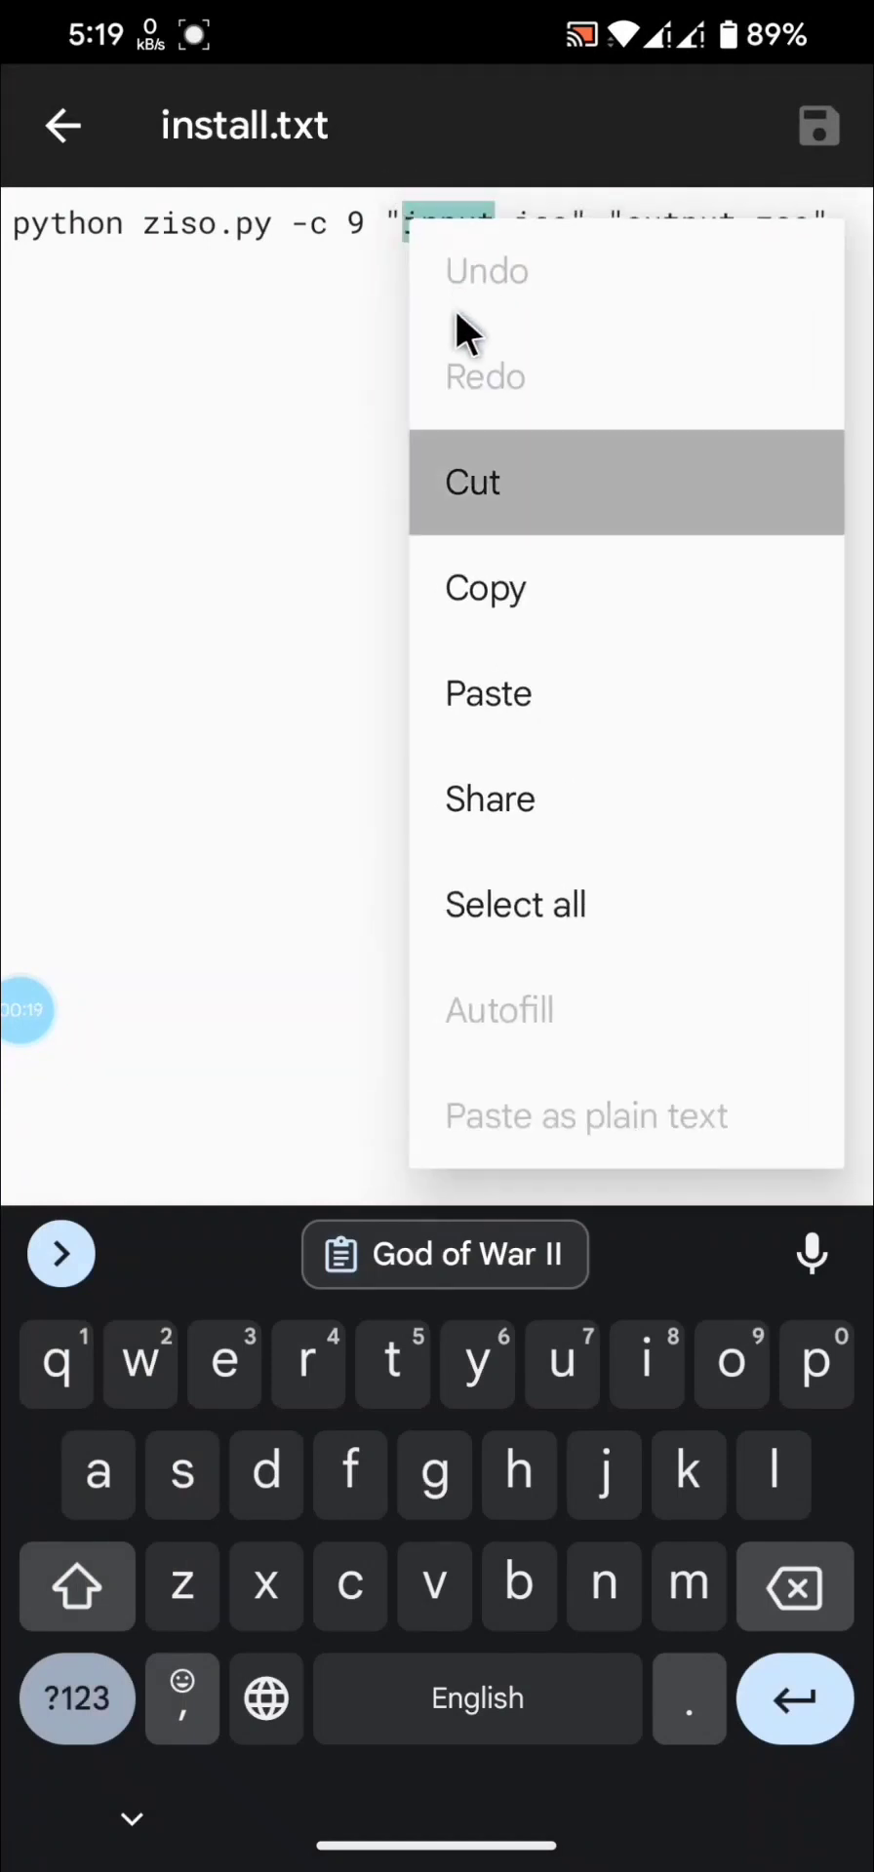
{"action": "left_click", "coordinate": [498, 712]}
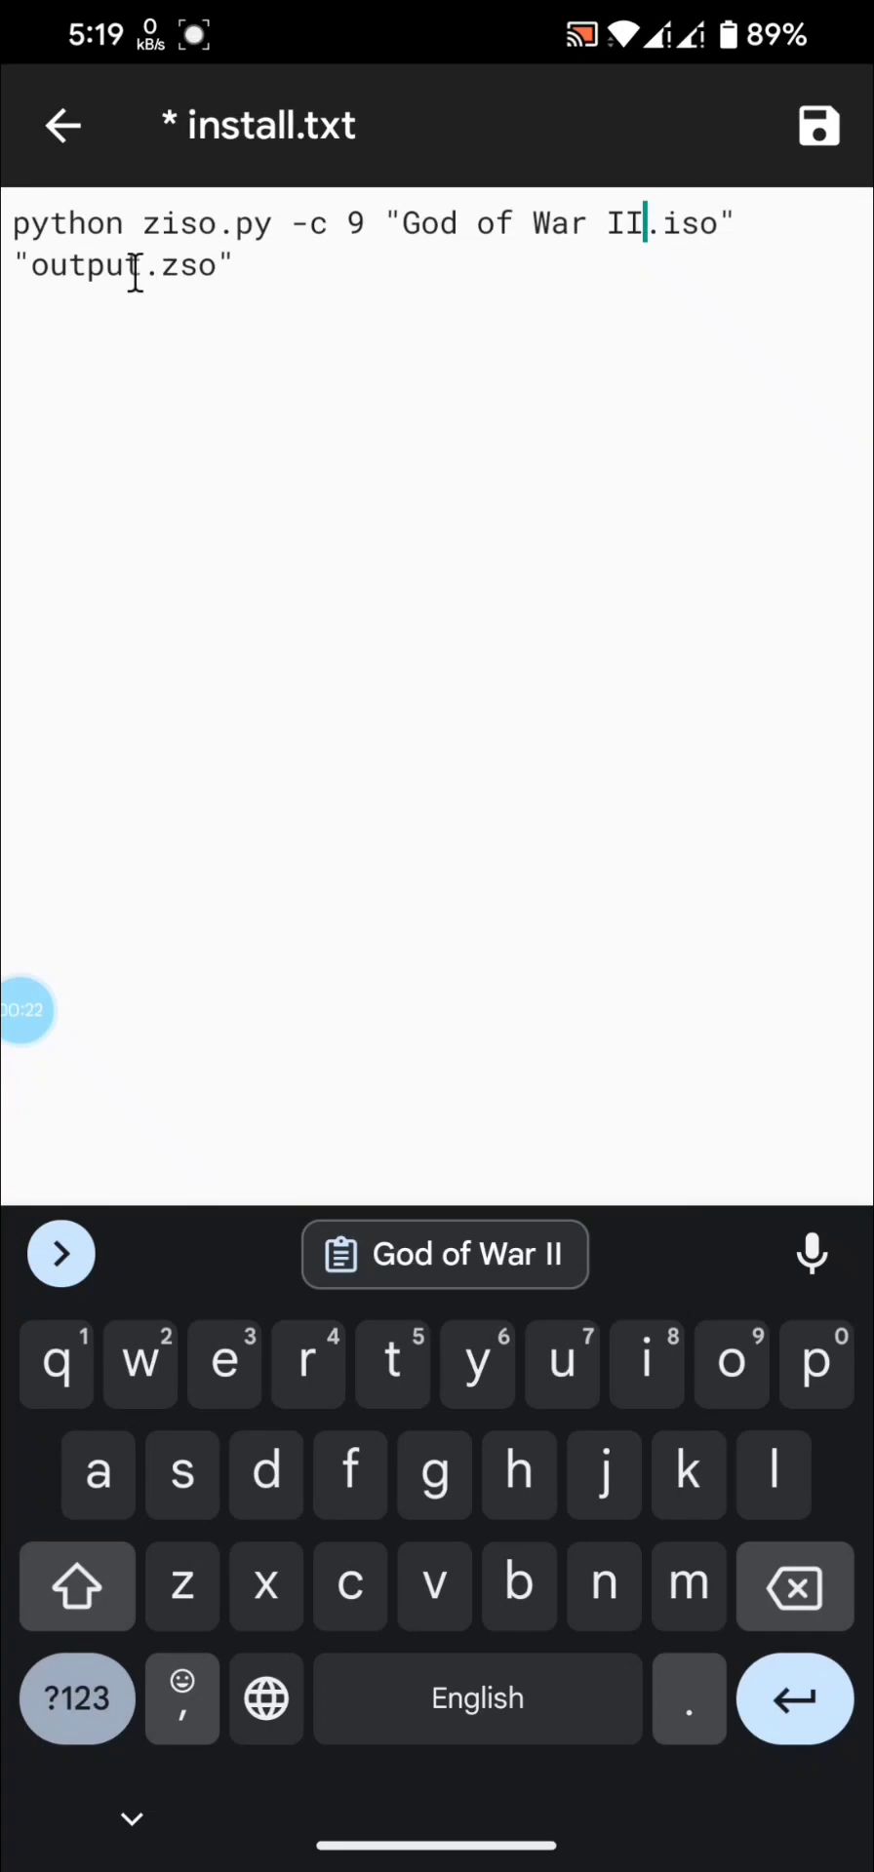
{"action": "left_click_drag", "start_coordinate": [143, 278], "coordinate": [45, 268]}
{"action": "right_click", "coordinate": [39, 269]}
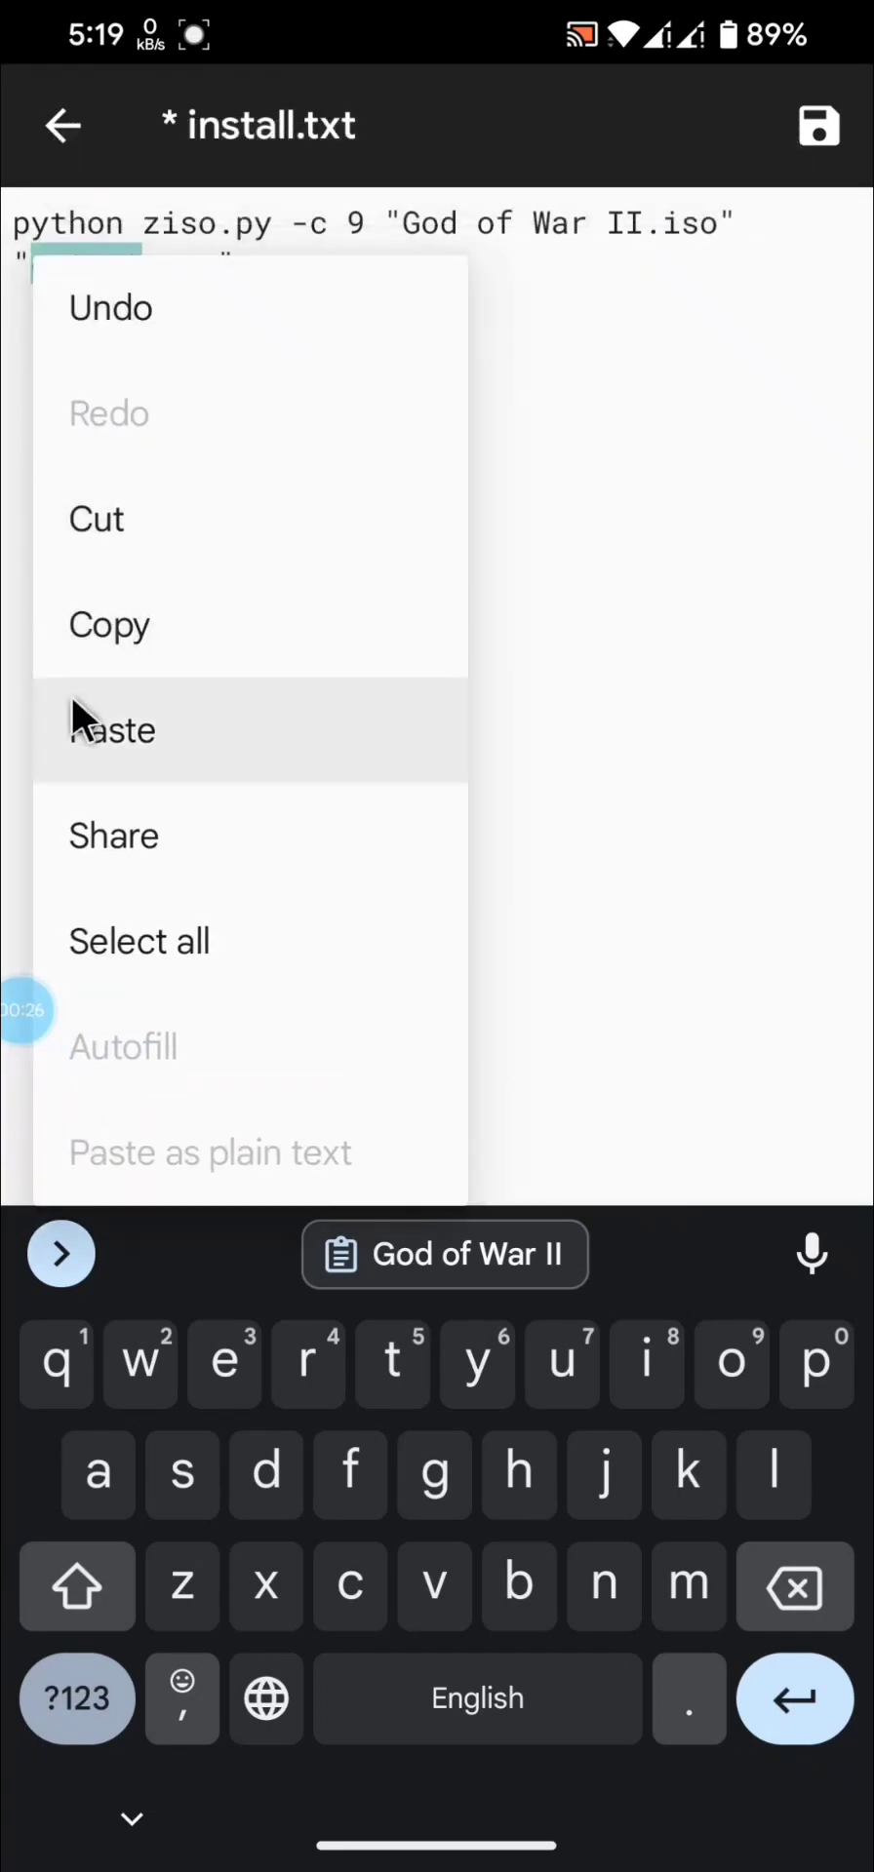
{"action": "left_click", "coordinate": [89, 731]}
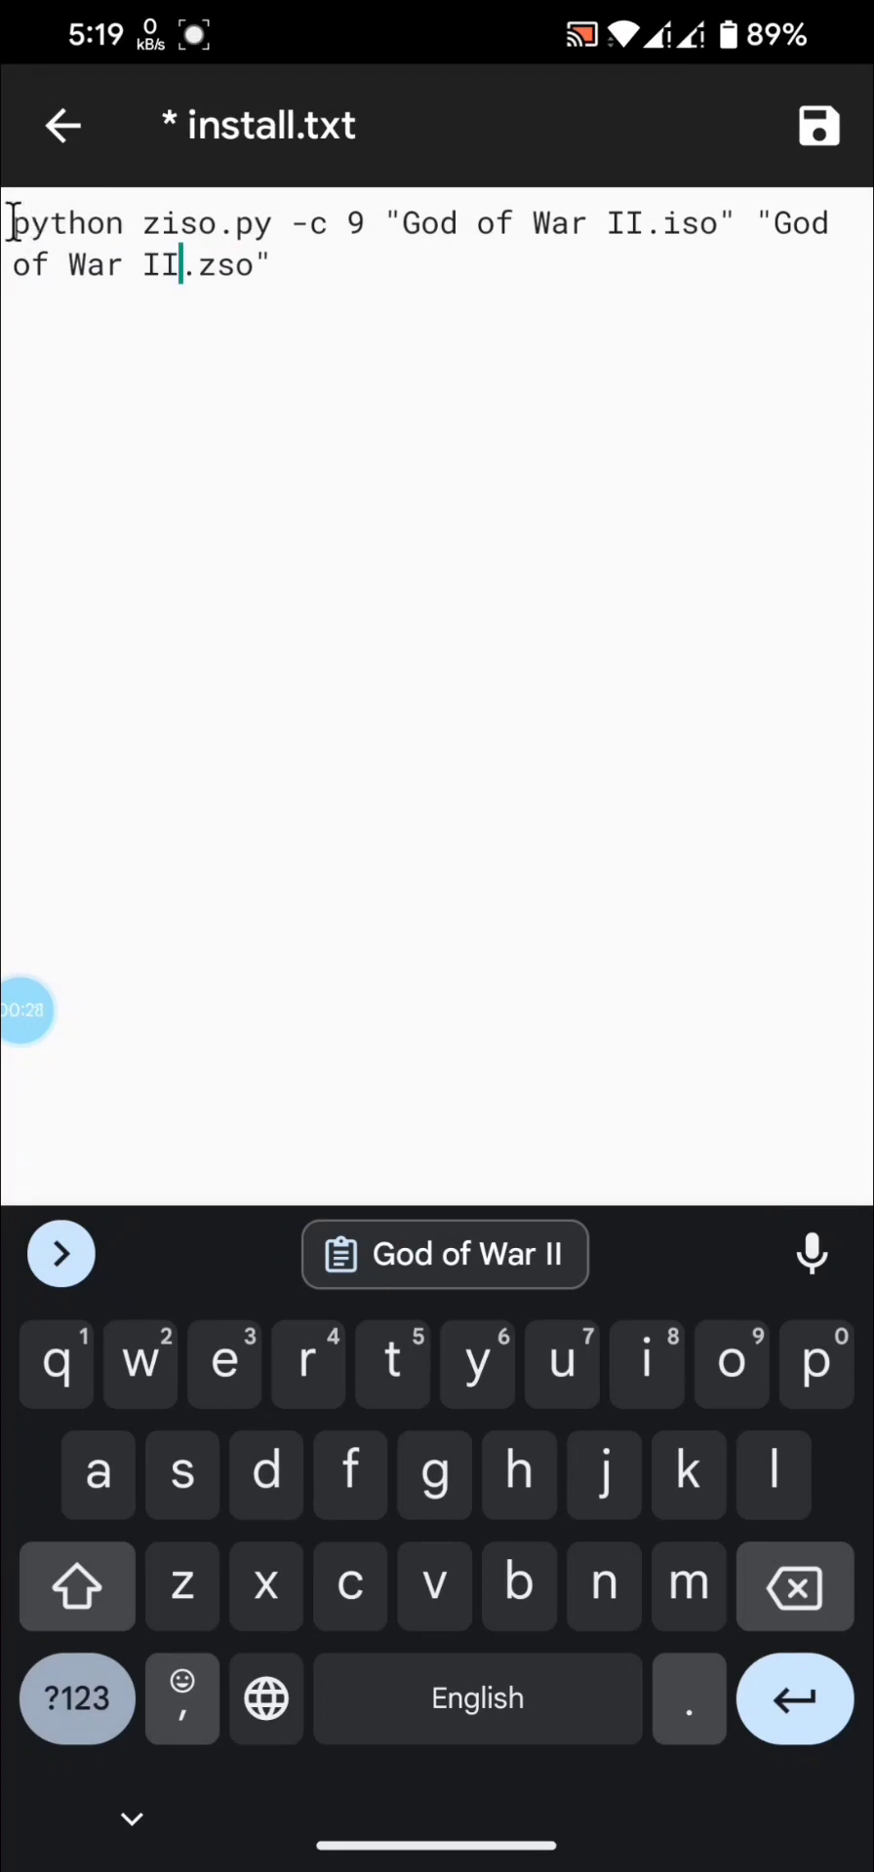
Copy the full ziso.py -c 9 command, discard install.txt's changes, and launch Pydroid 3.
{"action": "left_click_drag", "start_coordinate": [12, 222], "coordinate": [273, 224]}
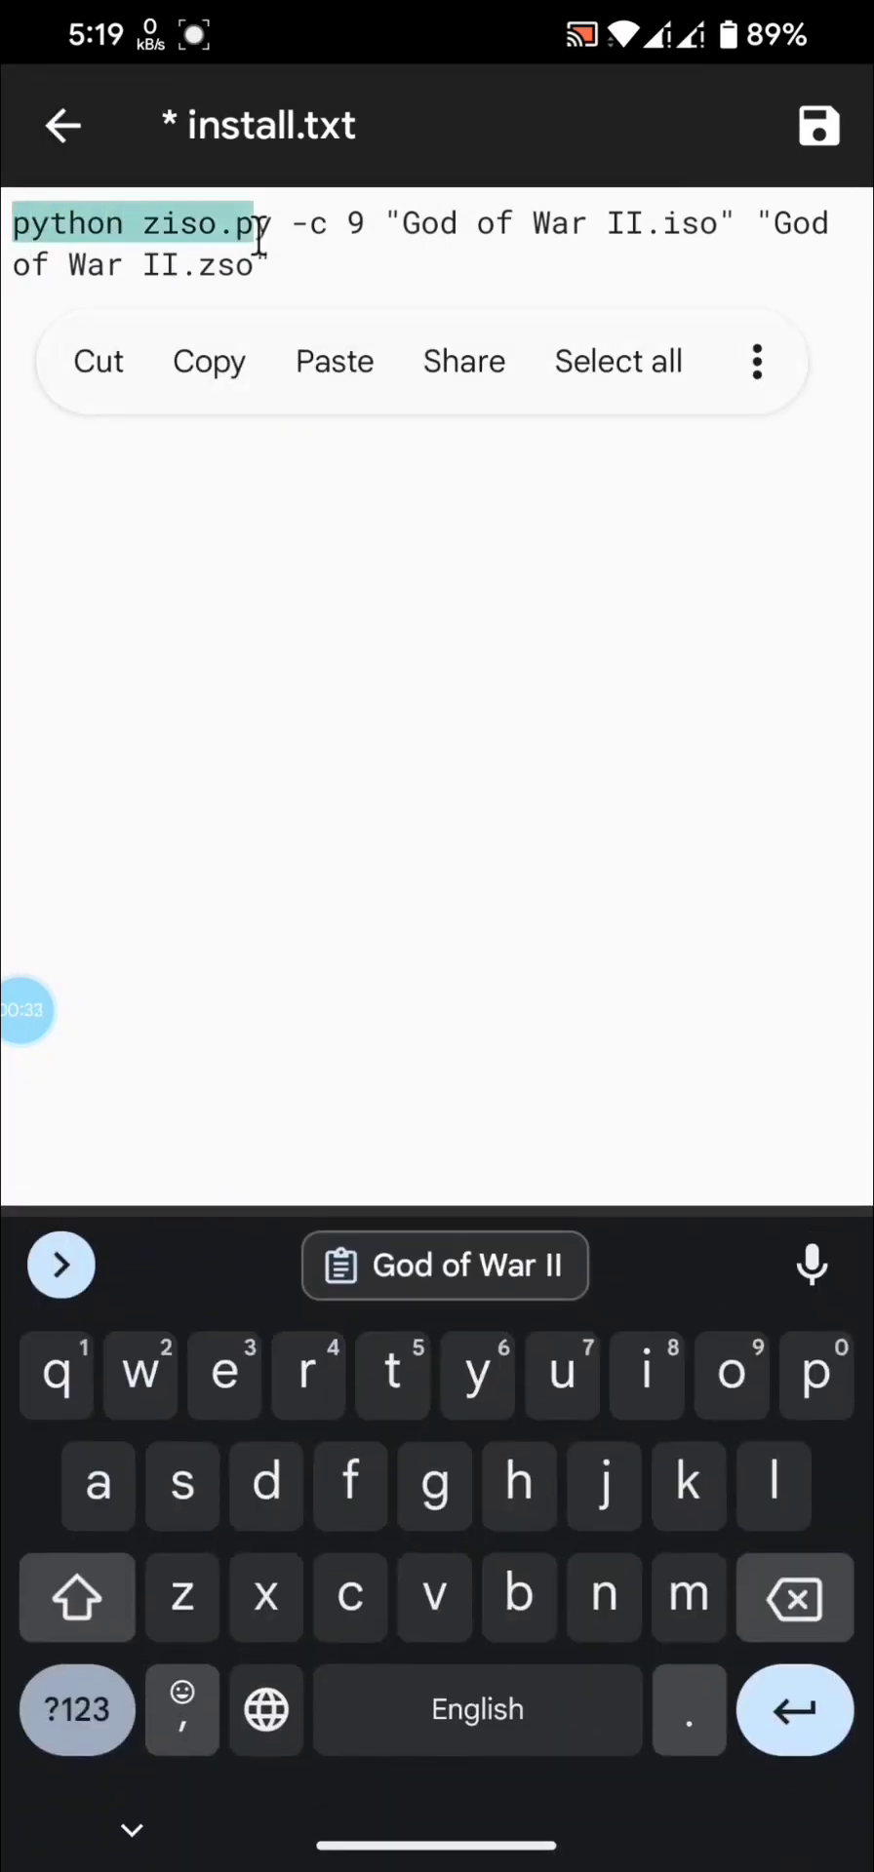
{"action": "left_click", "coordinate": [644, 371]}
{"action": "left_click", "coordinate": [330, 410]}
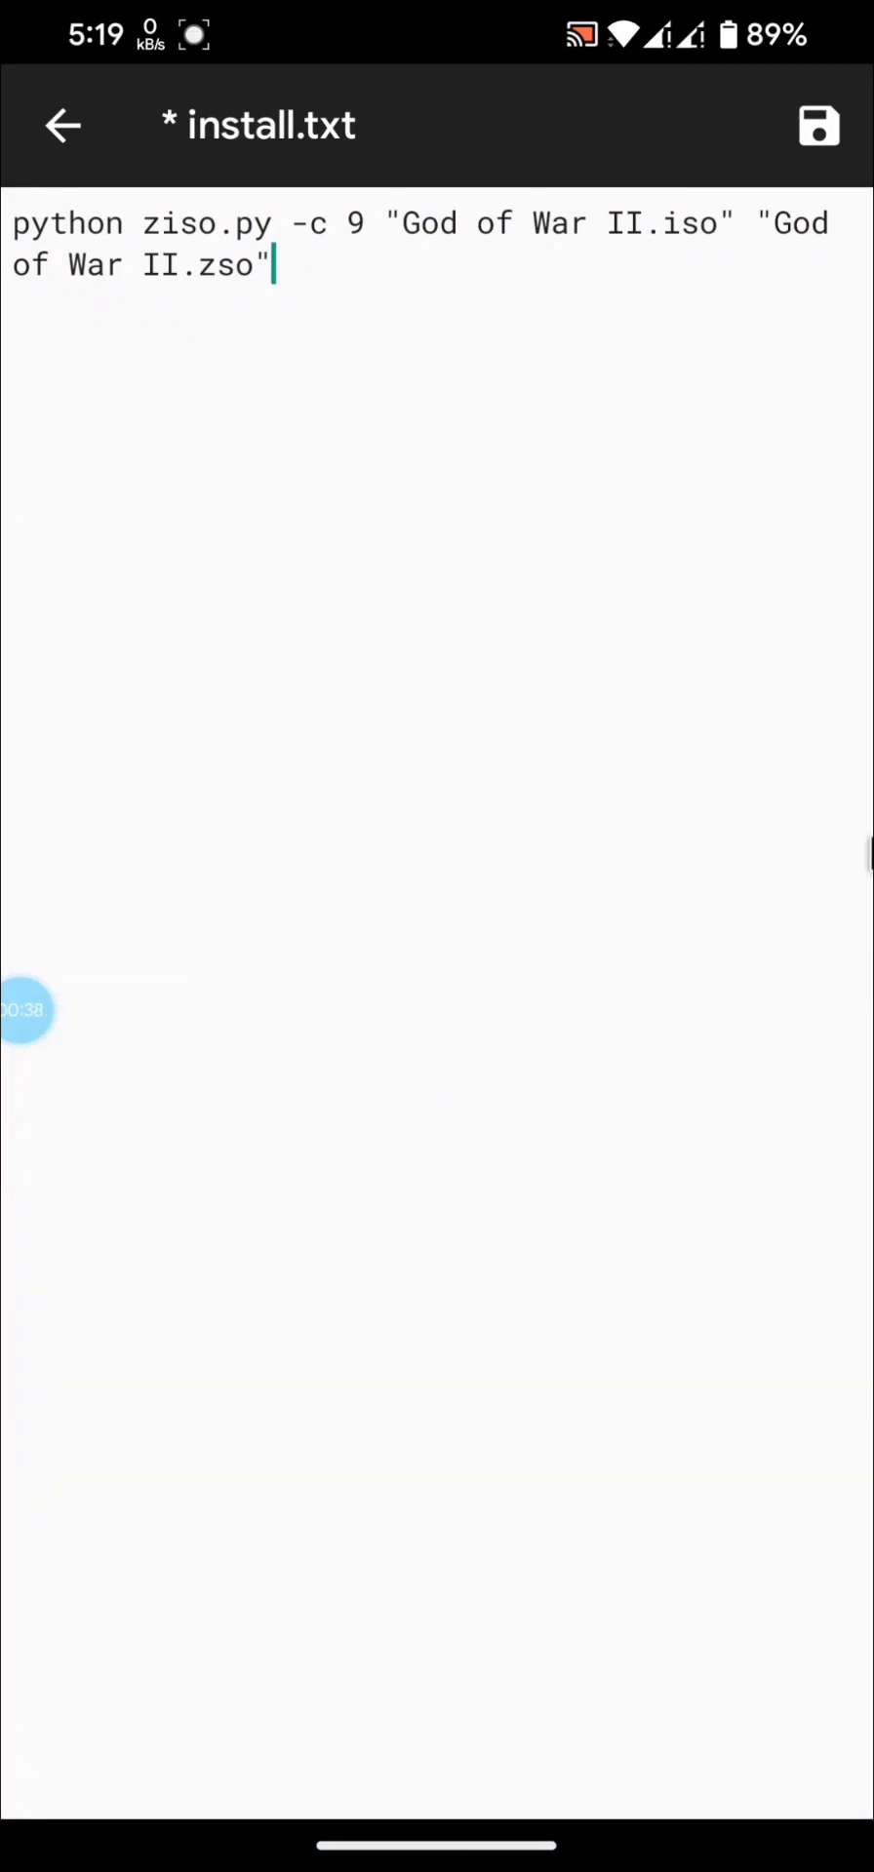
{"action": "right_click", "coordinate": [388, 731]}
{"action": "left_click", "coordinate": [547, 1050]}
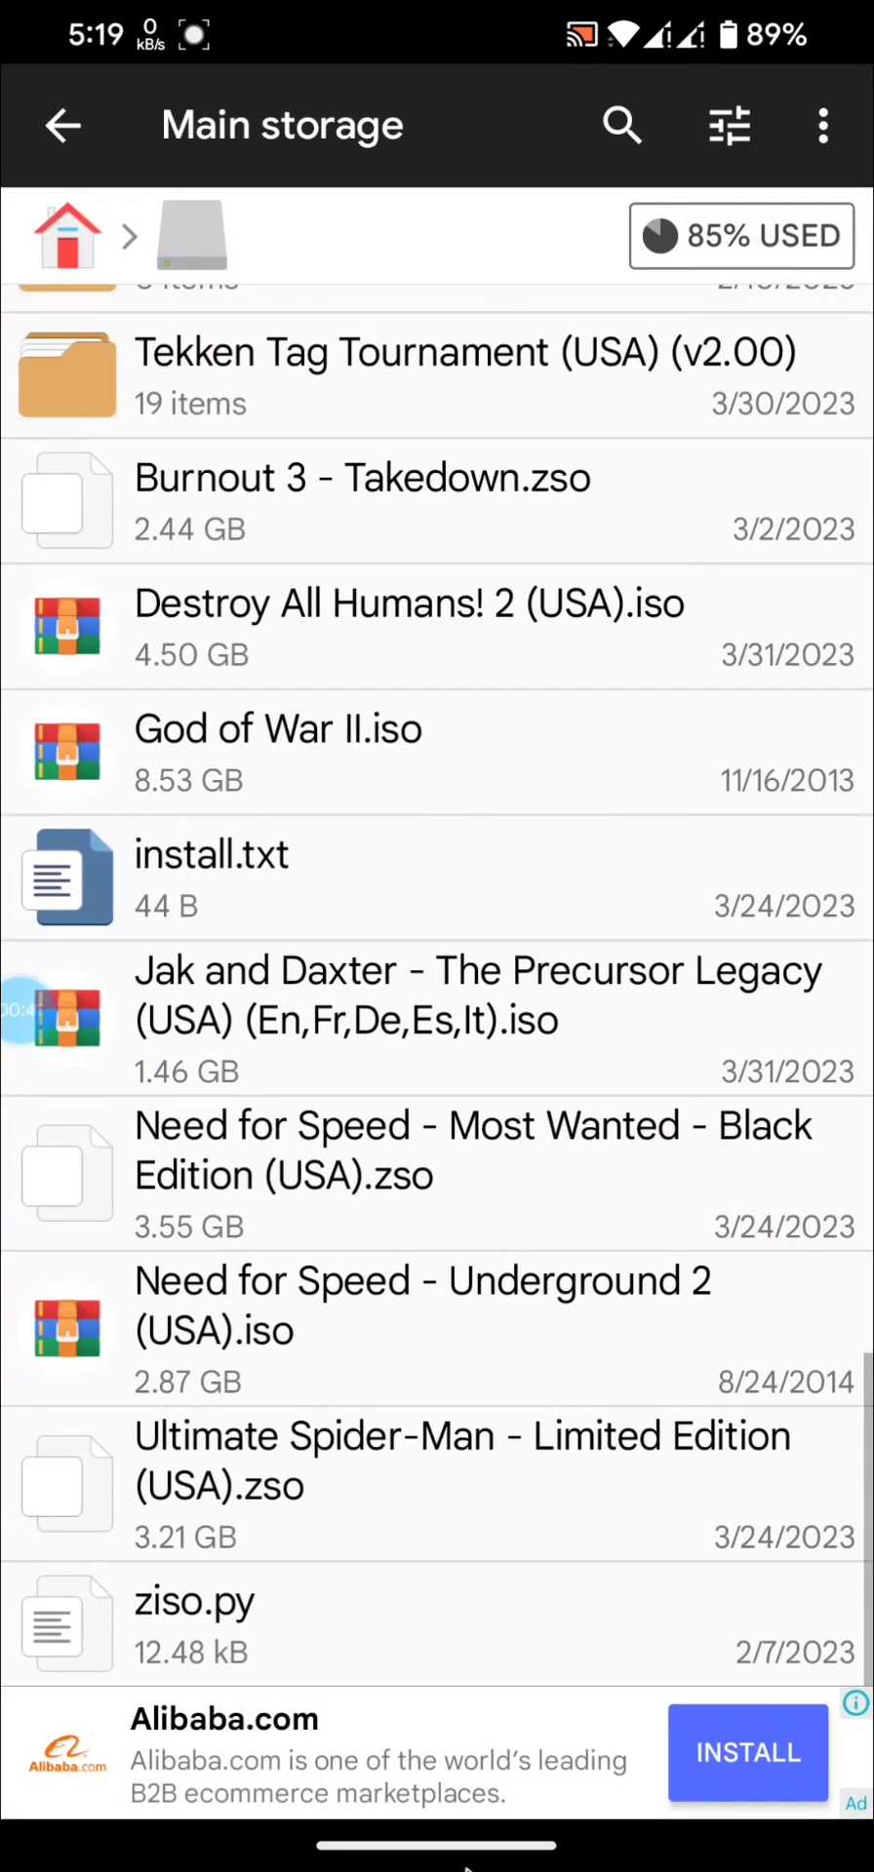
{"action": "key", "text": "super"}
{"action": "left_click", "coordinate": [560, 338]}
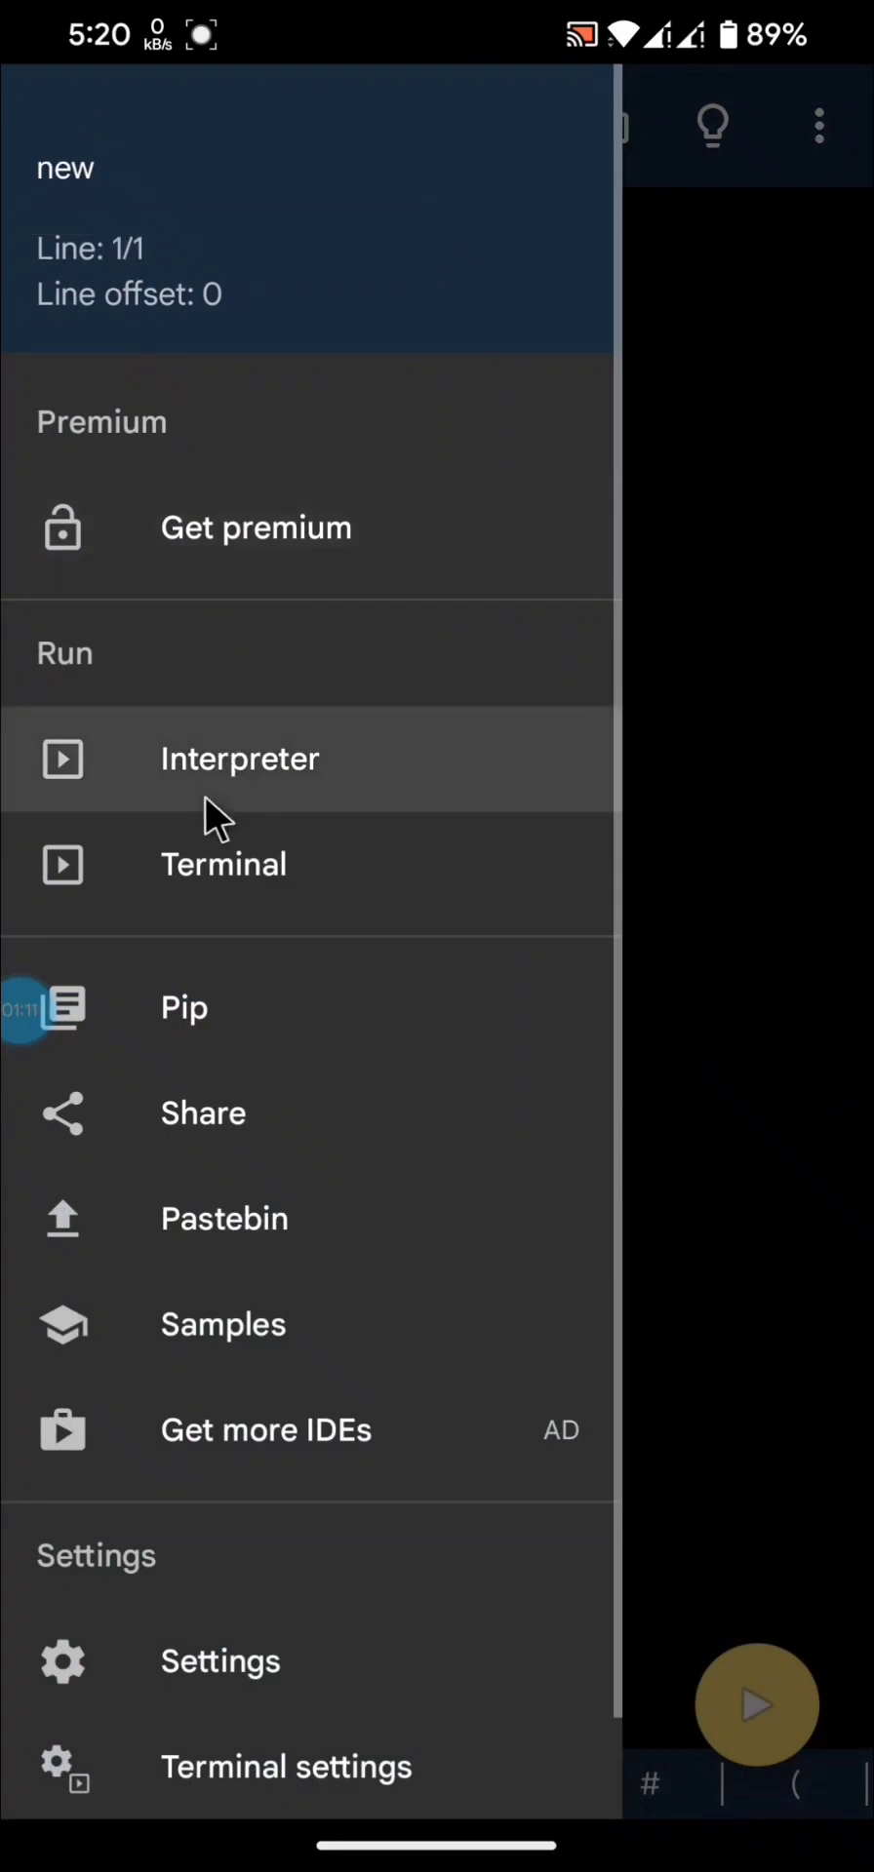
Paste and run the ziso.py level-9 command in Pydroid 3's terminal to produce God of War II.zso.
{"action": "left_click", "coordinate": [201, 868]}
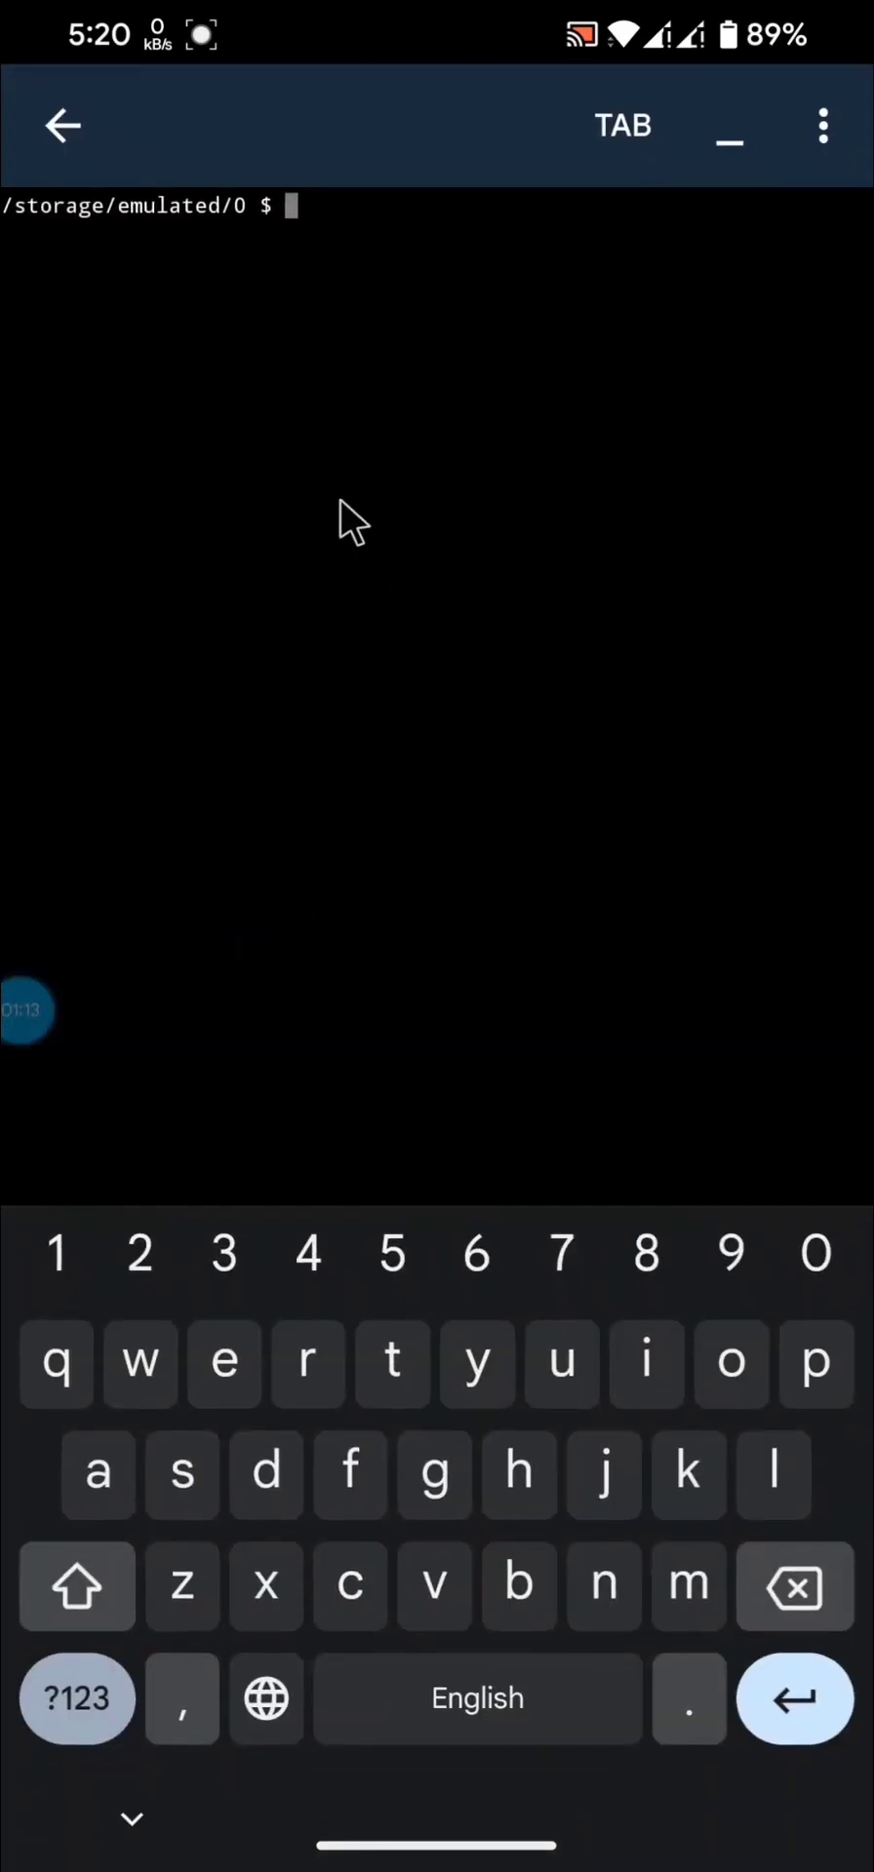
{"action": "right_click", "coordinate": [282, 203]}
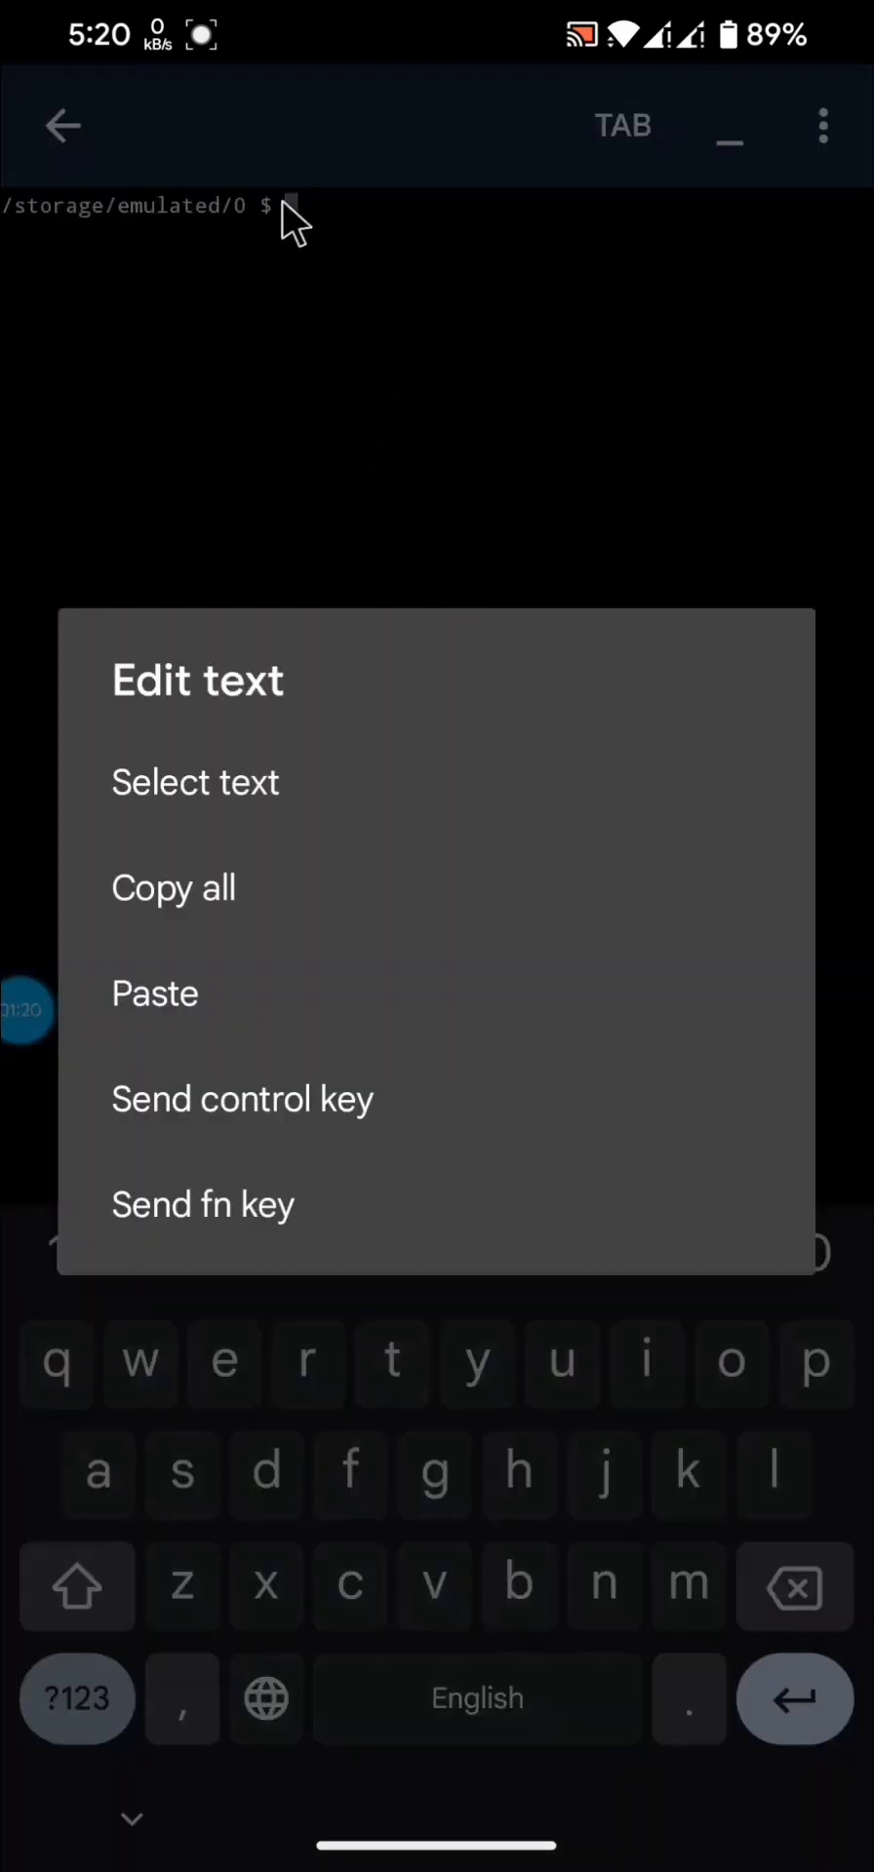
{"action": "left_click", "coordinate": [156, 995]}
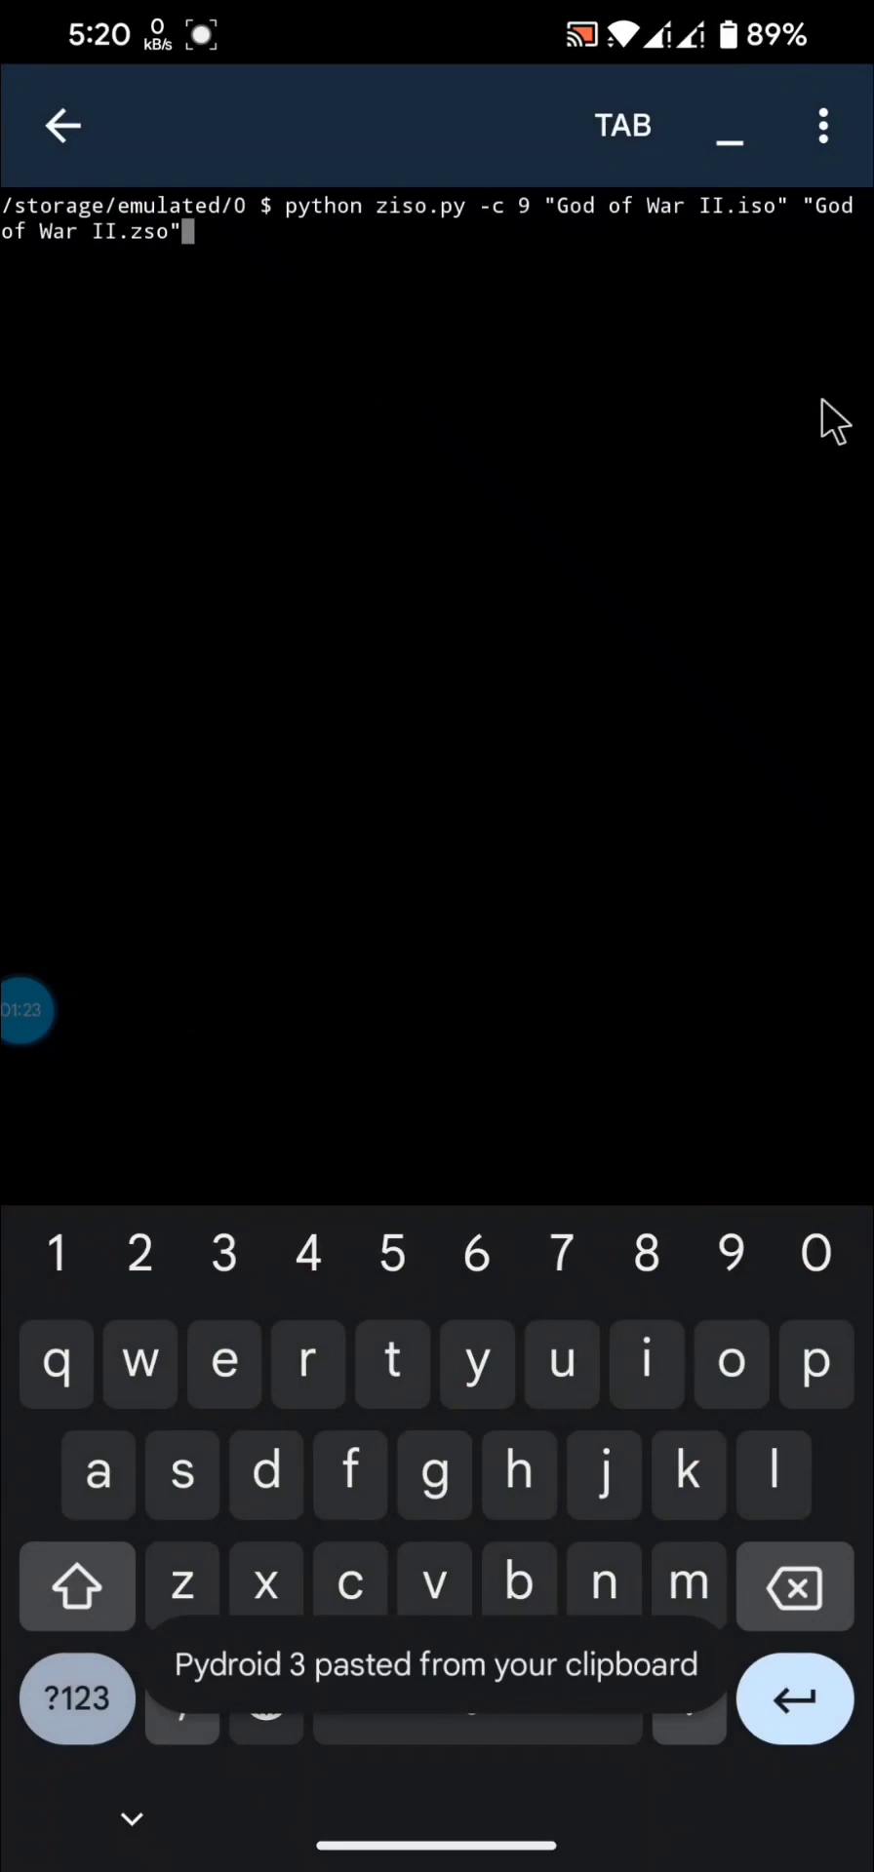
{"action": "left_click", "coordinate": [795, 1689]}
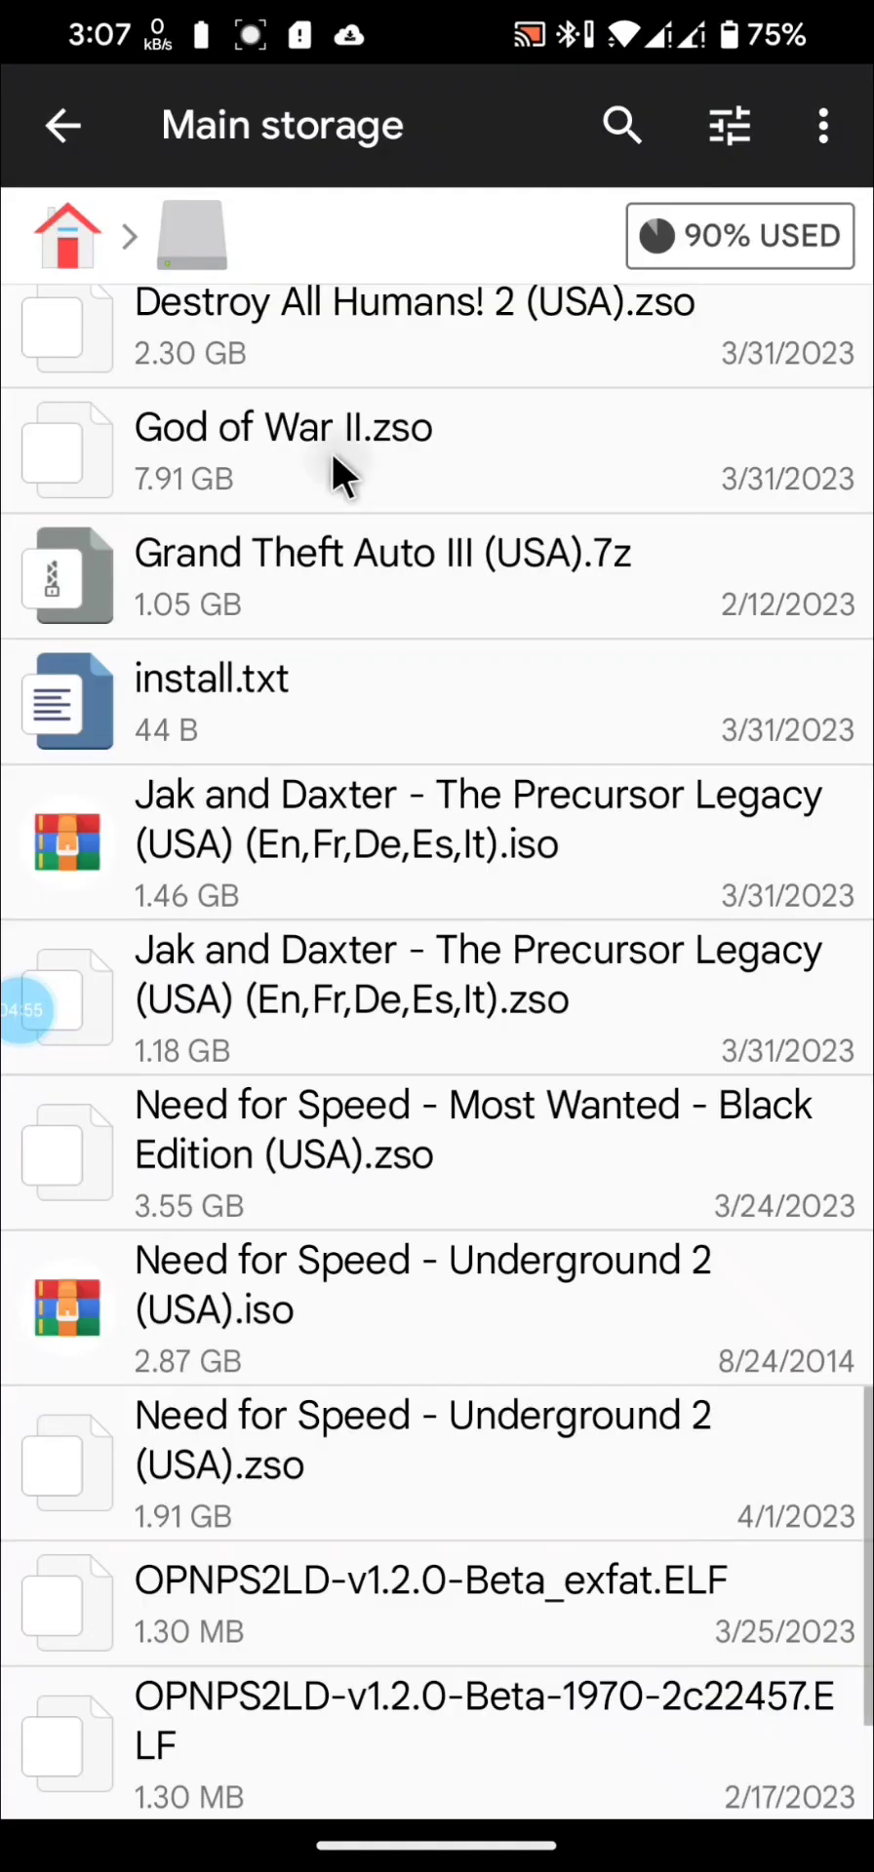
{"action": "left_click", "coordinate": [332, 452]}
Check that God of War II.zso's properties show 7,913,673,406 bytes, then return to the home screen.
{"action": "left_click", "coordinate": [778, 1751]}
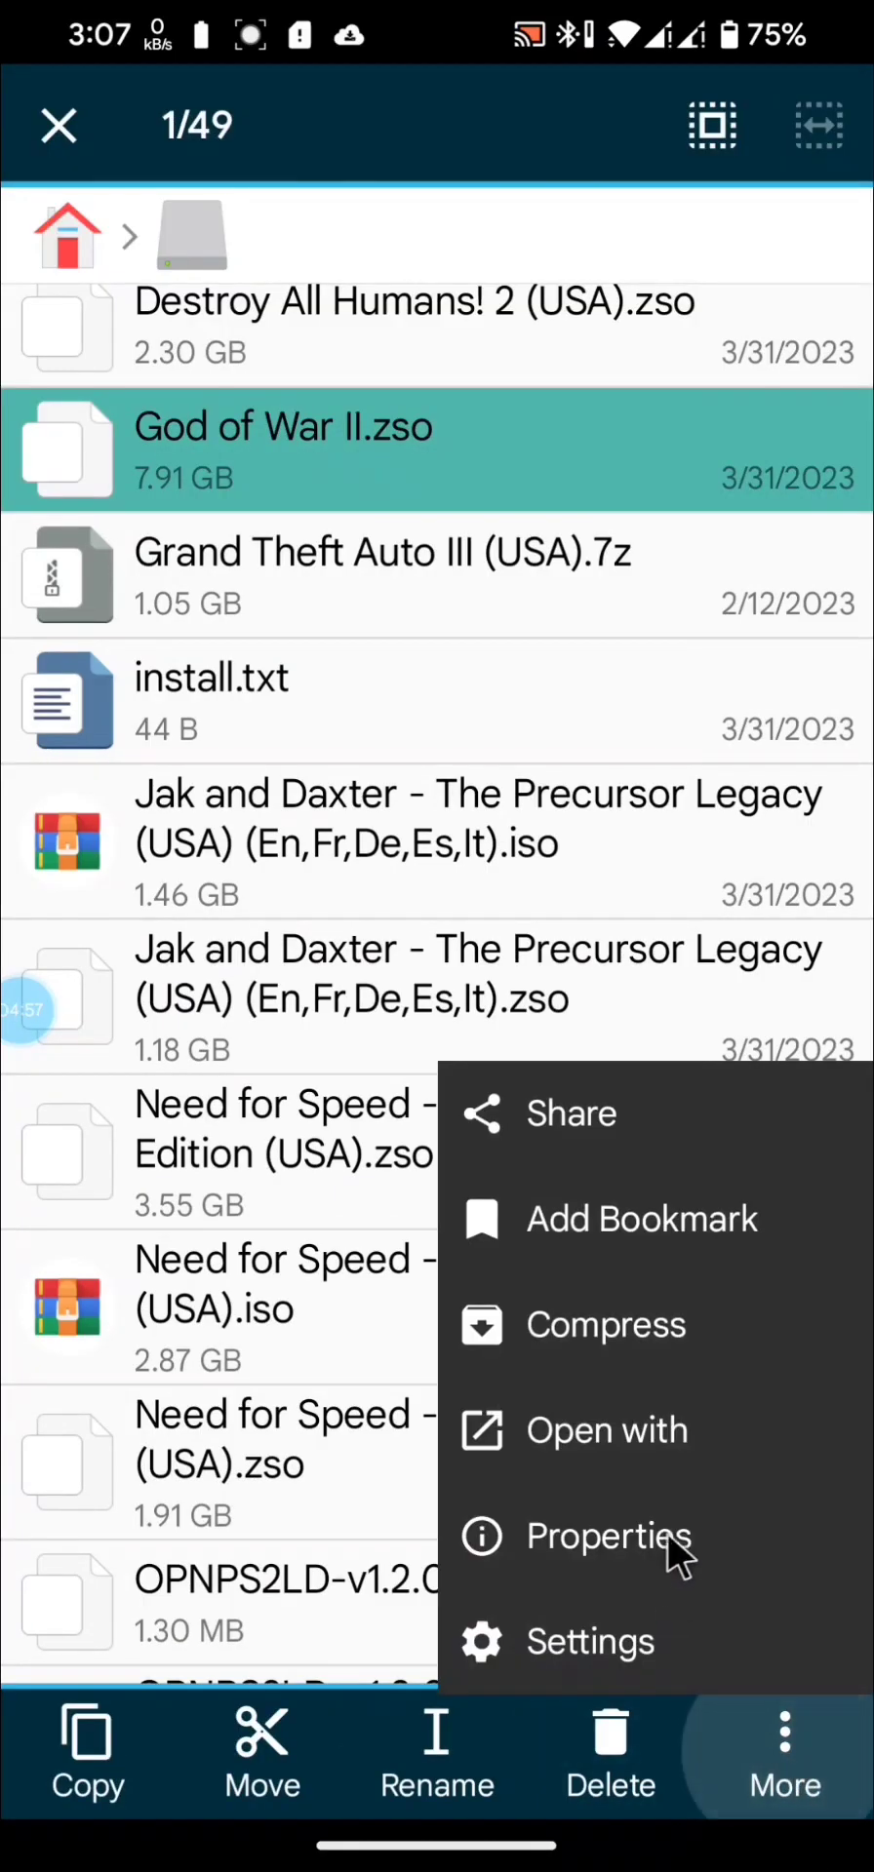
{"action": "left_click", "coordinate": [651, 1523]}
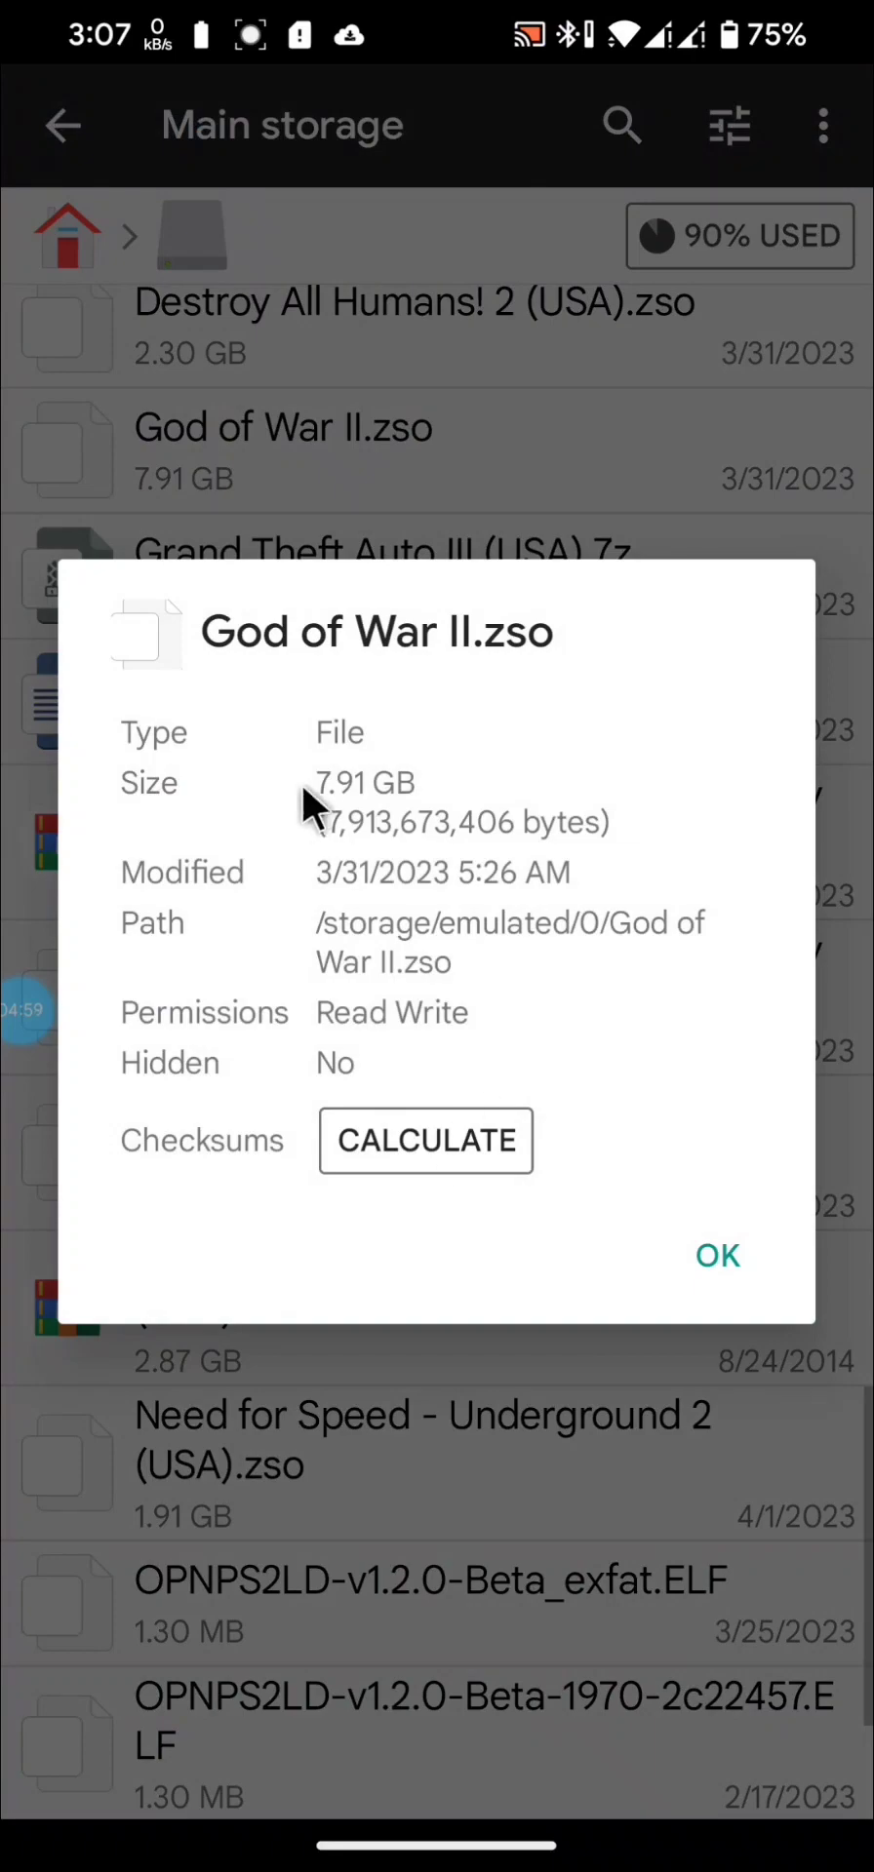
{"action": "left_click", "coordinate": [715, 1263]}
{"action": "left_click_drag", "start_coordinate": [589, 1455], "coordinate": [588, 1457]}
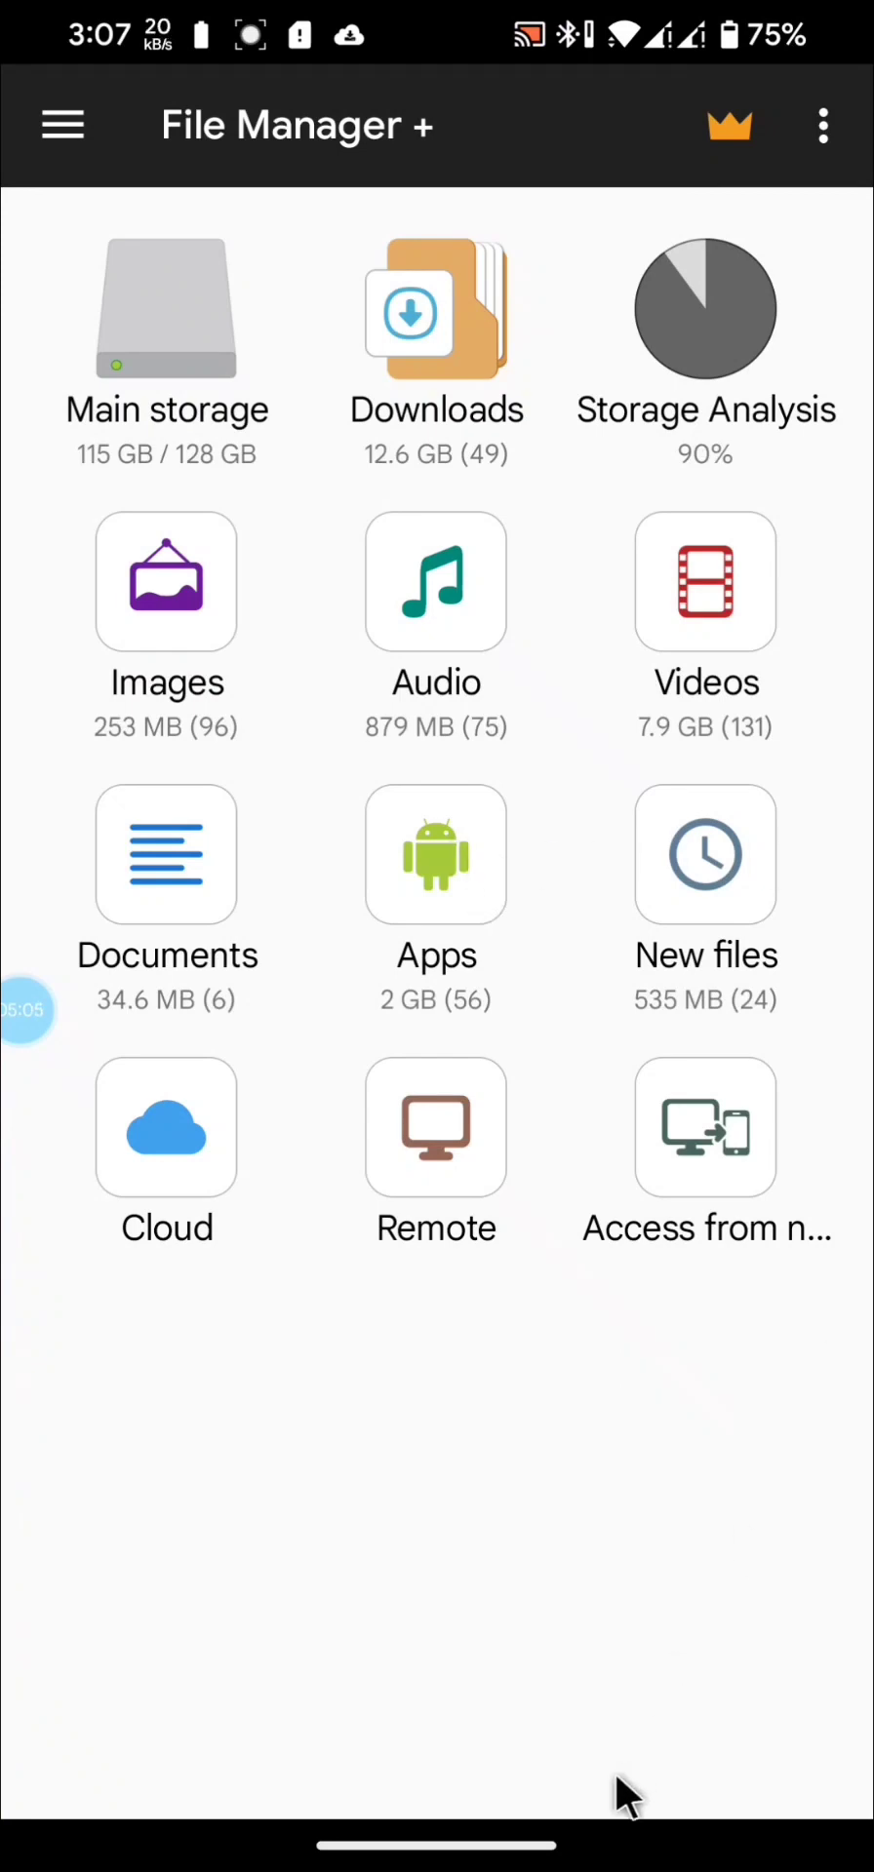
Create a folder named DVD on the USB drive and paste God of War II.zso into it.
{"action": "left_click_drag", "start_coordinate": [616, 1850], "coordinate": [561, 898]}
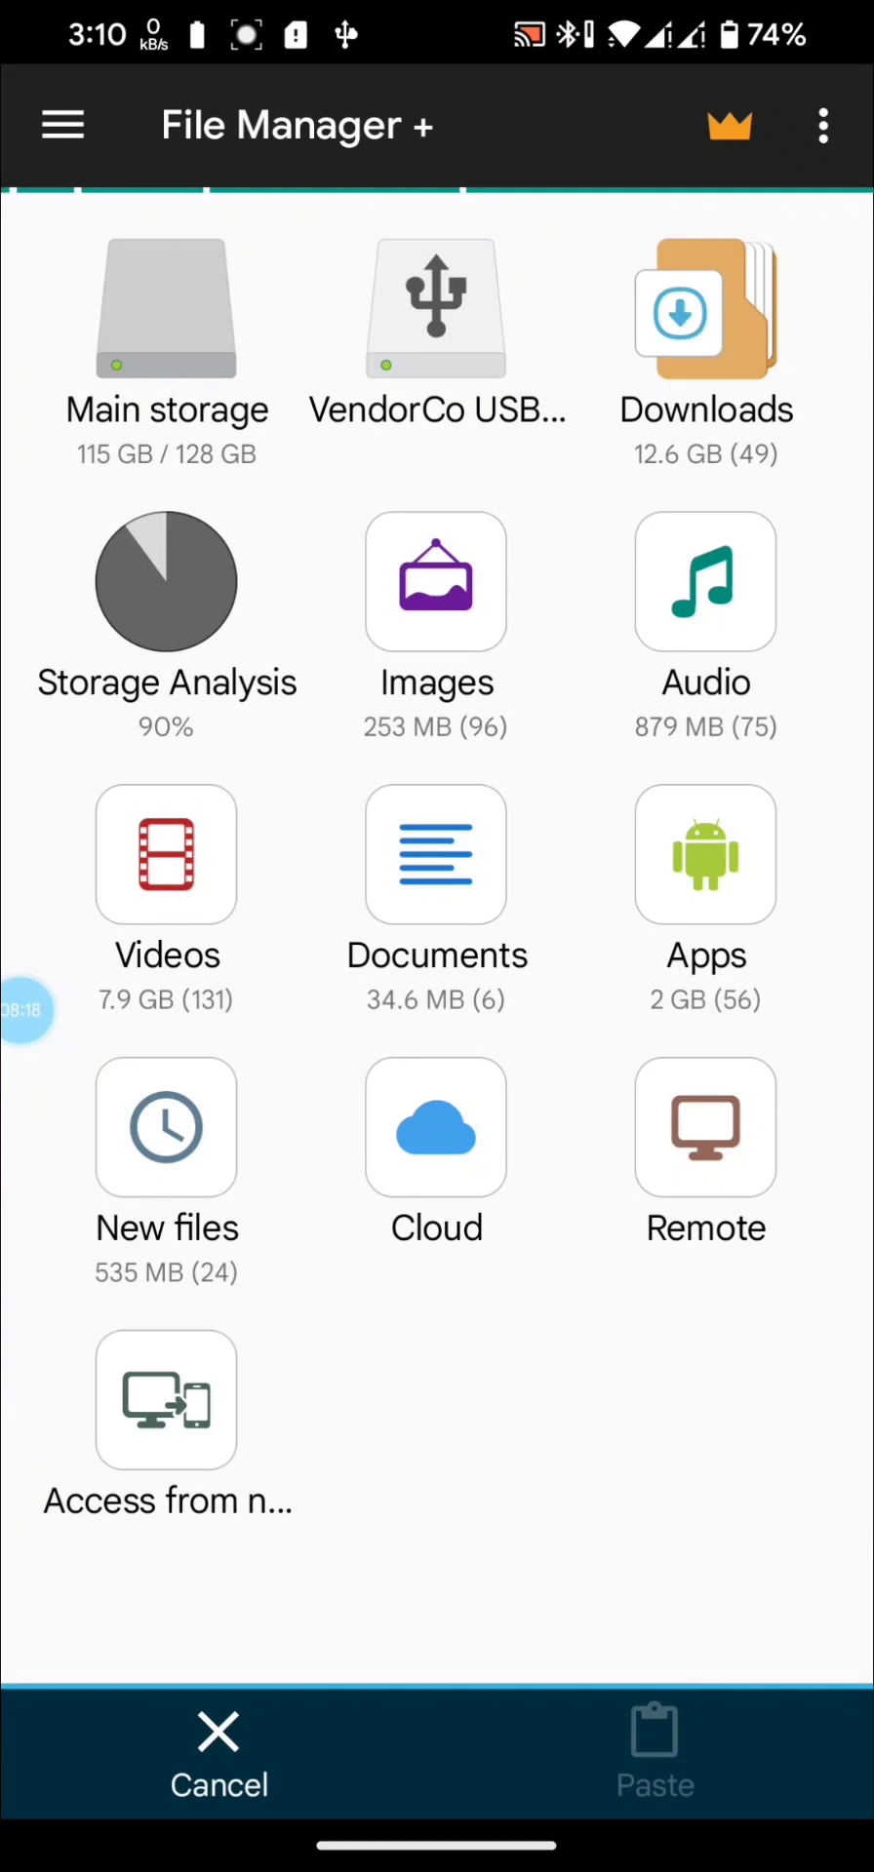
{"action": "left_click", "coordinate": [436, 312]}
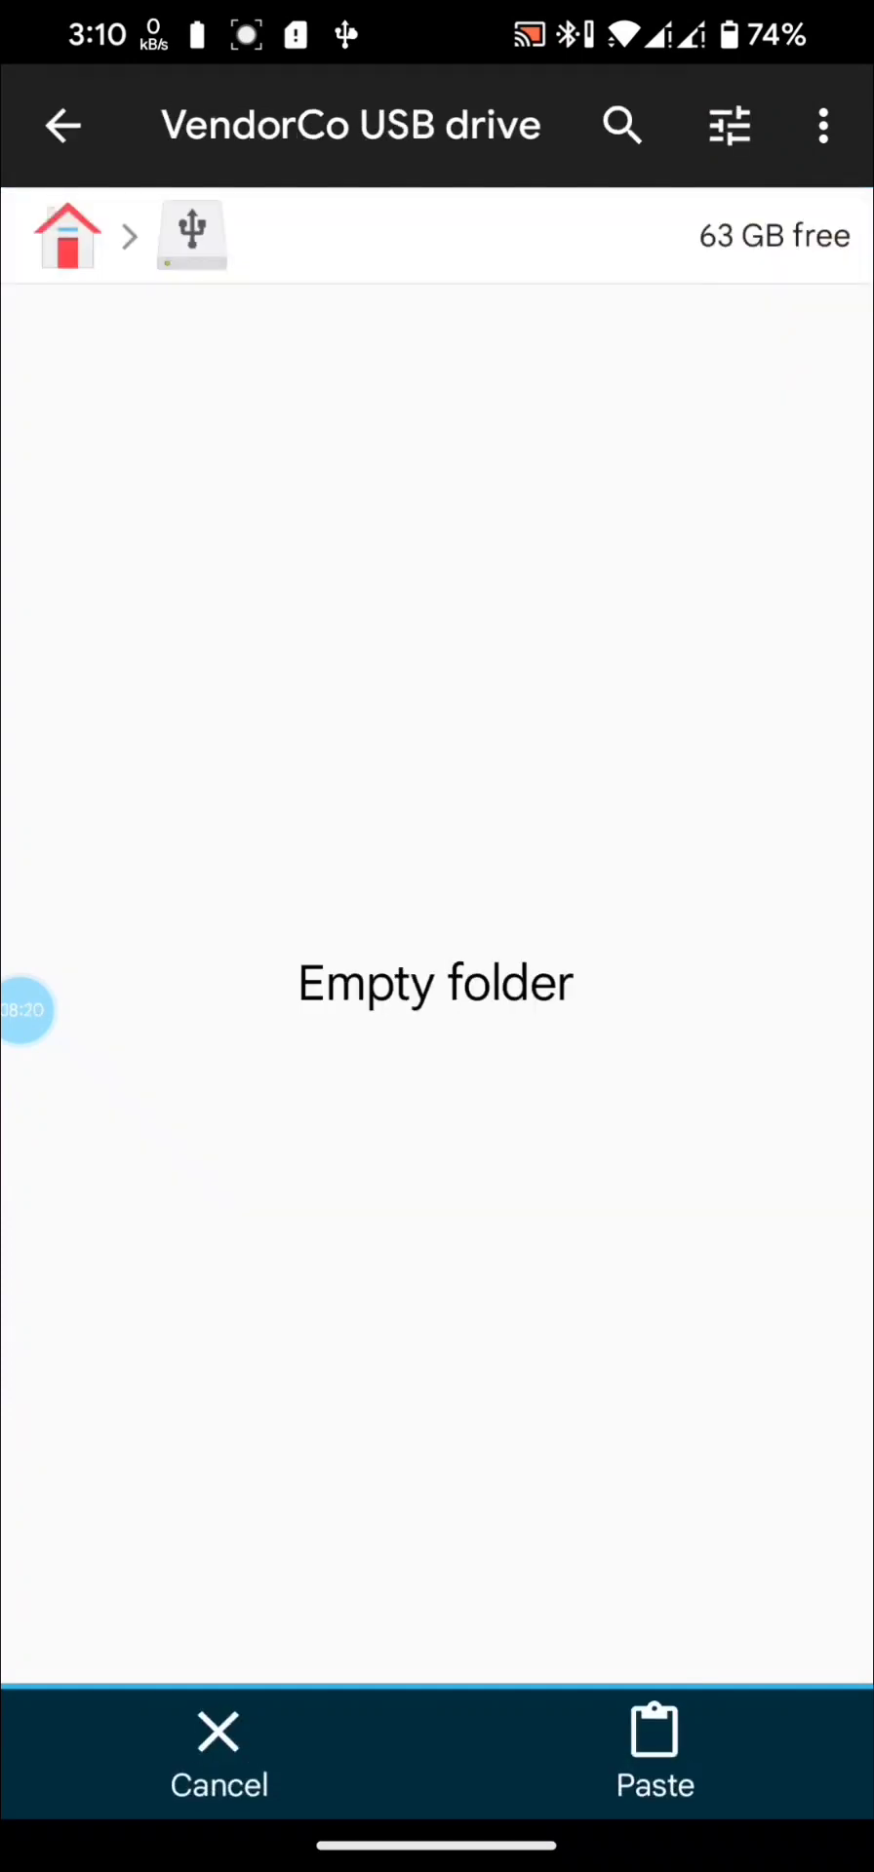
{"action": "left_click", "coordinate": [823, 125]}
{"action": "left_click", "coordinate": [793, 110]}
{"action": "left_click", "coordinate": [576, 336]}
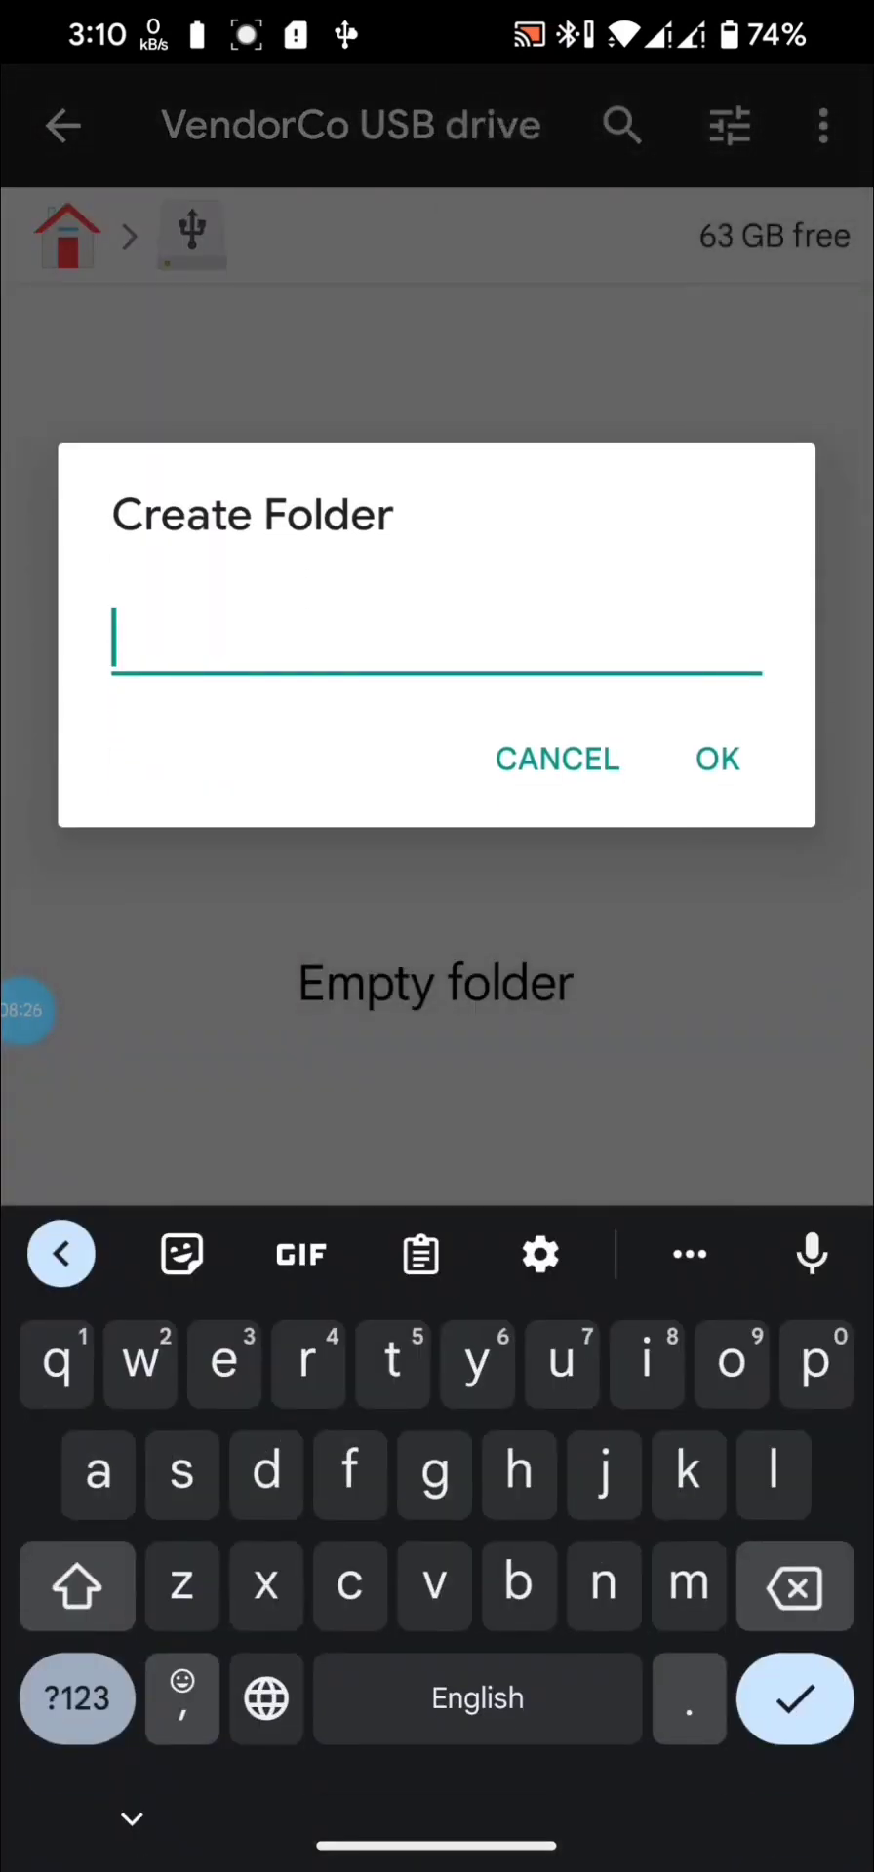
{"action": "left_click", "coordinate": [77, 1587]}
{"action": "type", "text": "DVD"}
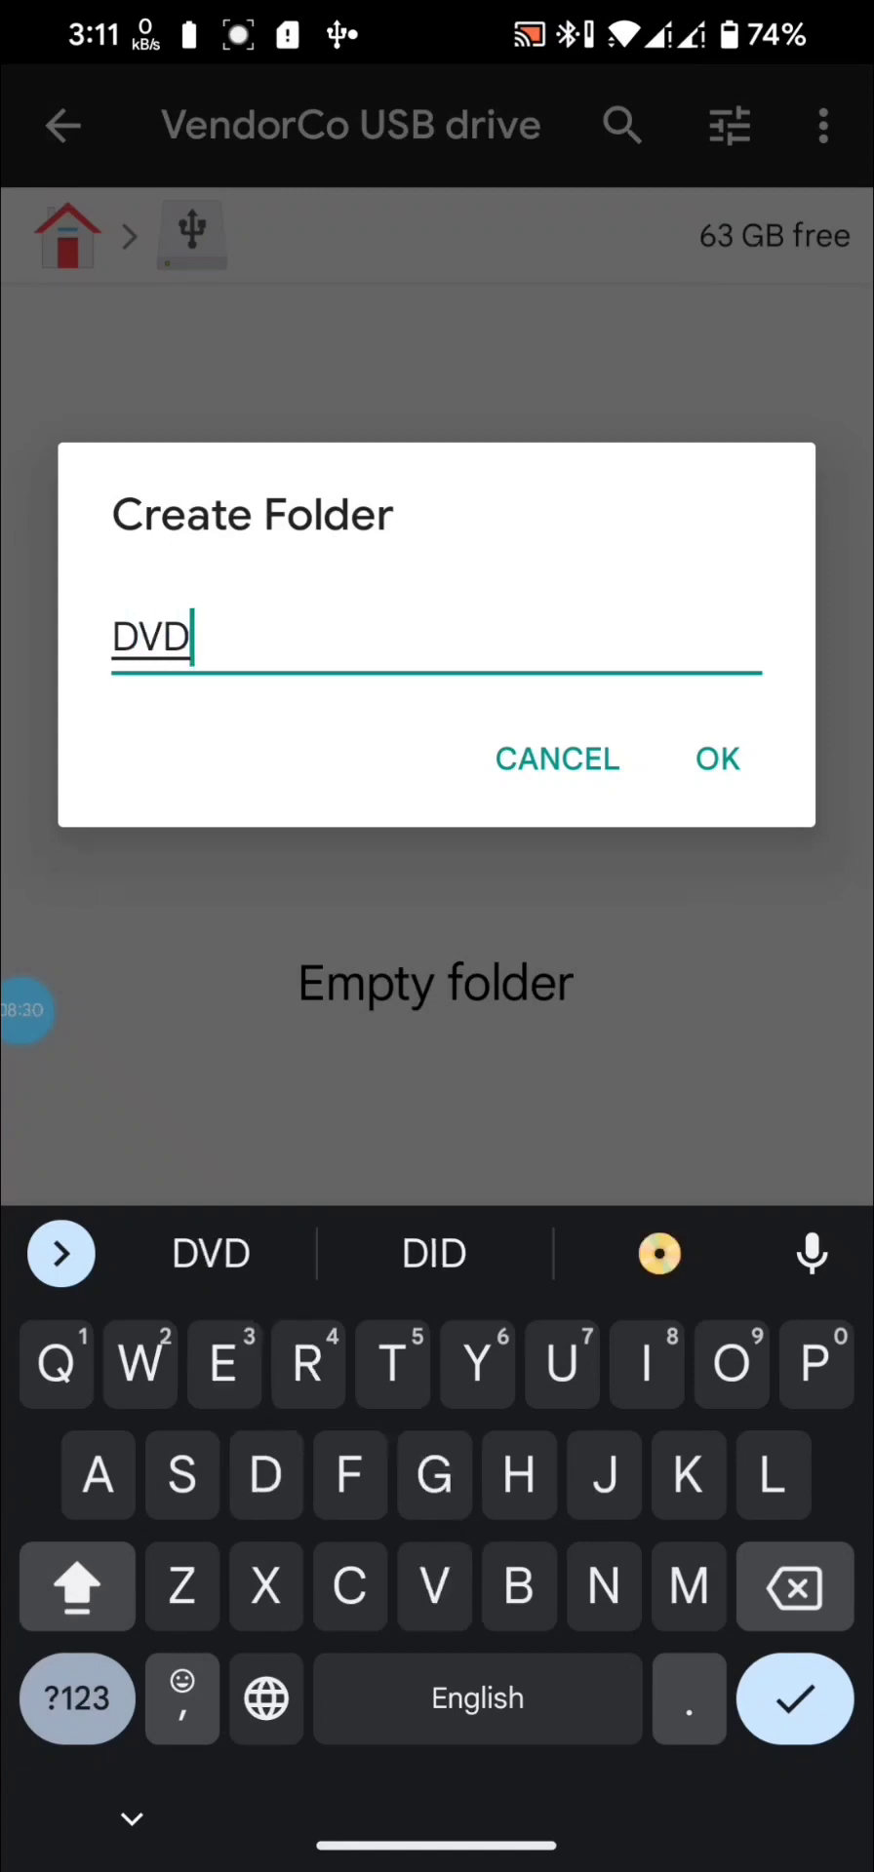
{"action": "left_click", "coordinate": [718, 759]}
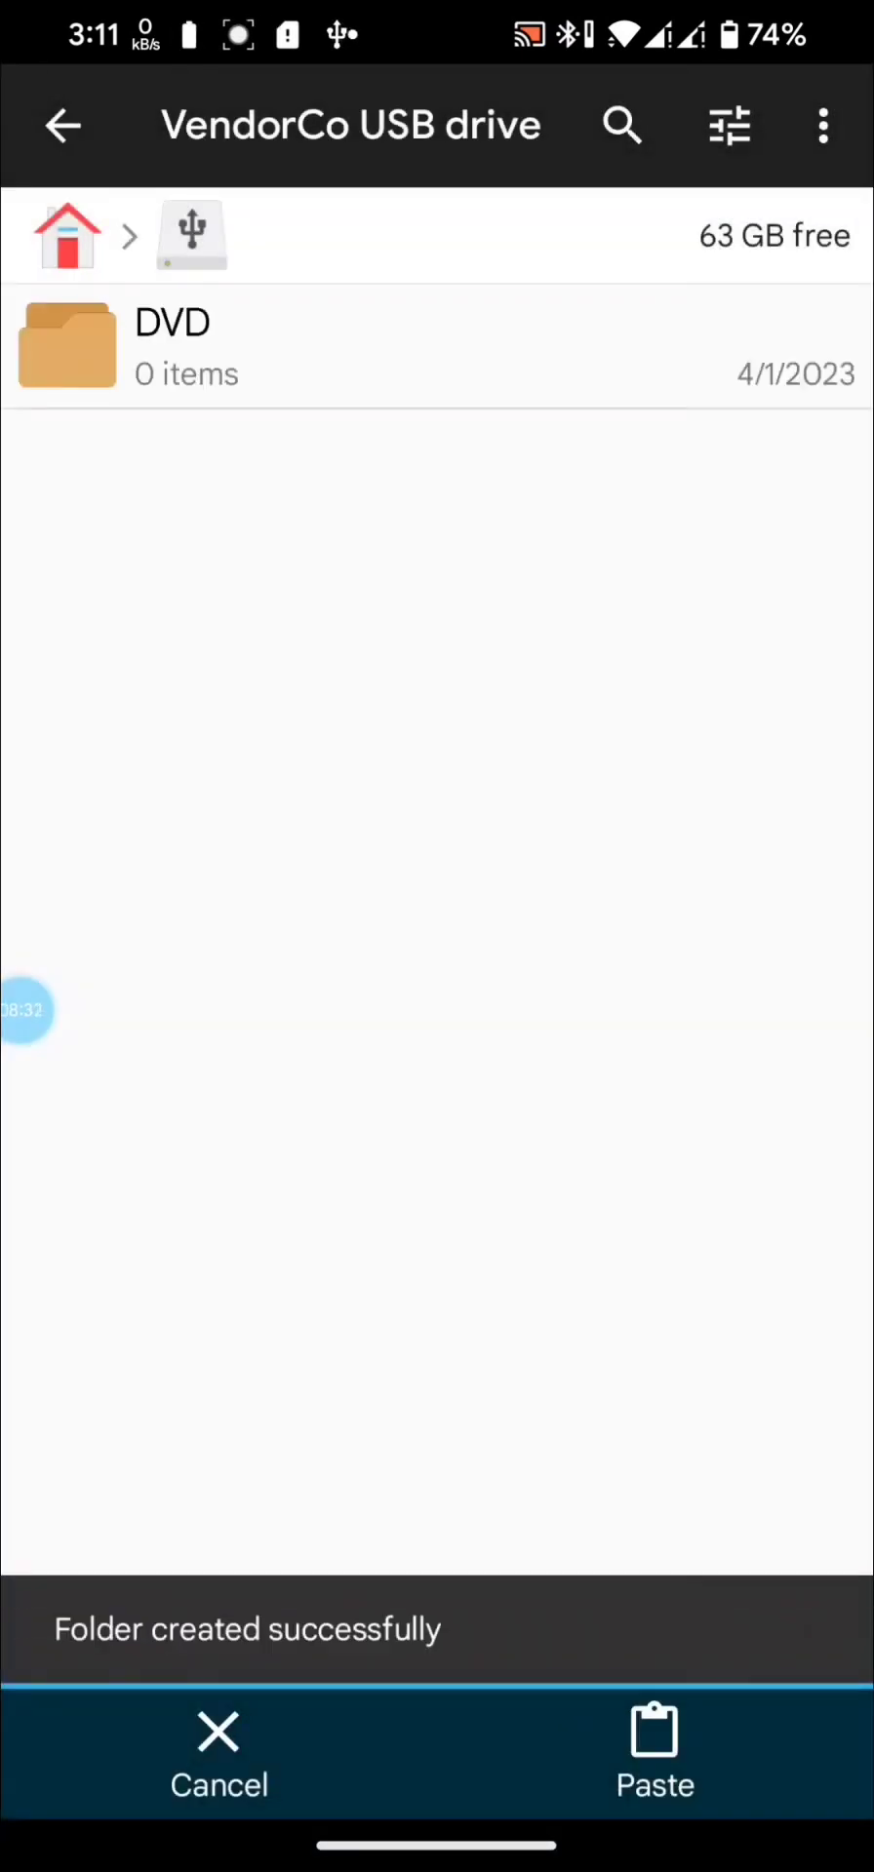
{"action": "left_click", "coordinate": [176, 346]}
{"action": "left_click", "coordinate": [655, 1750]}
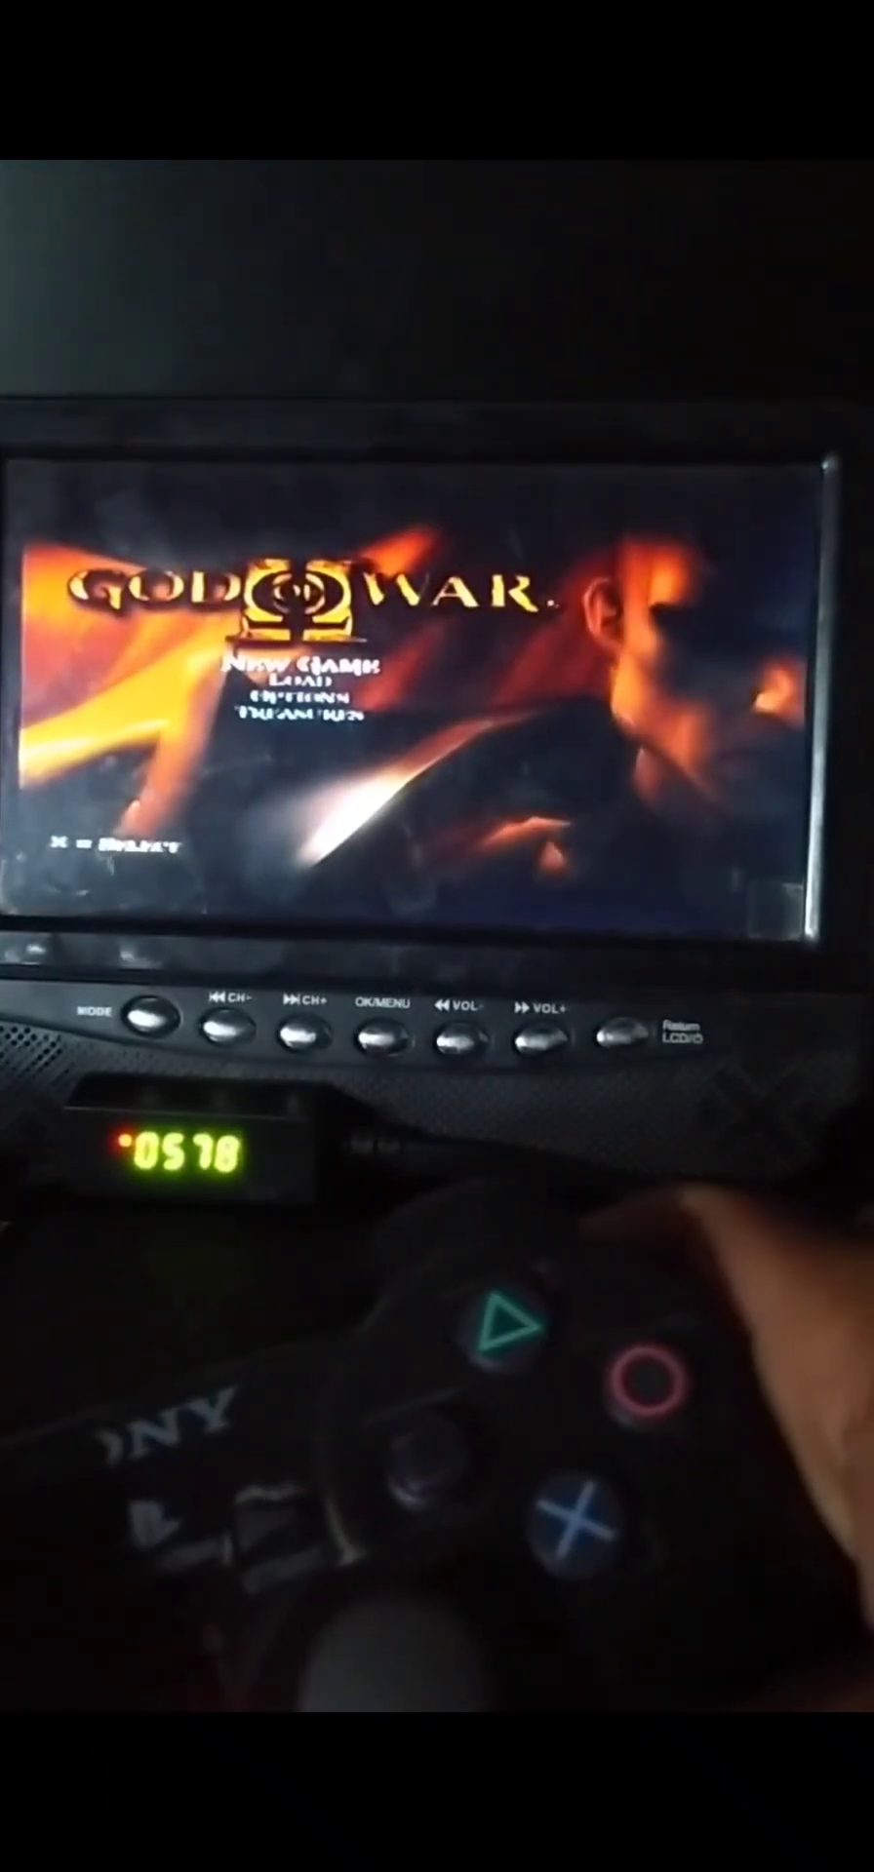
Move through God of War II's title menu in OPL, highlighting Load.
{"action": "key", "text": "Down"}
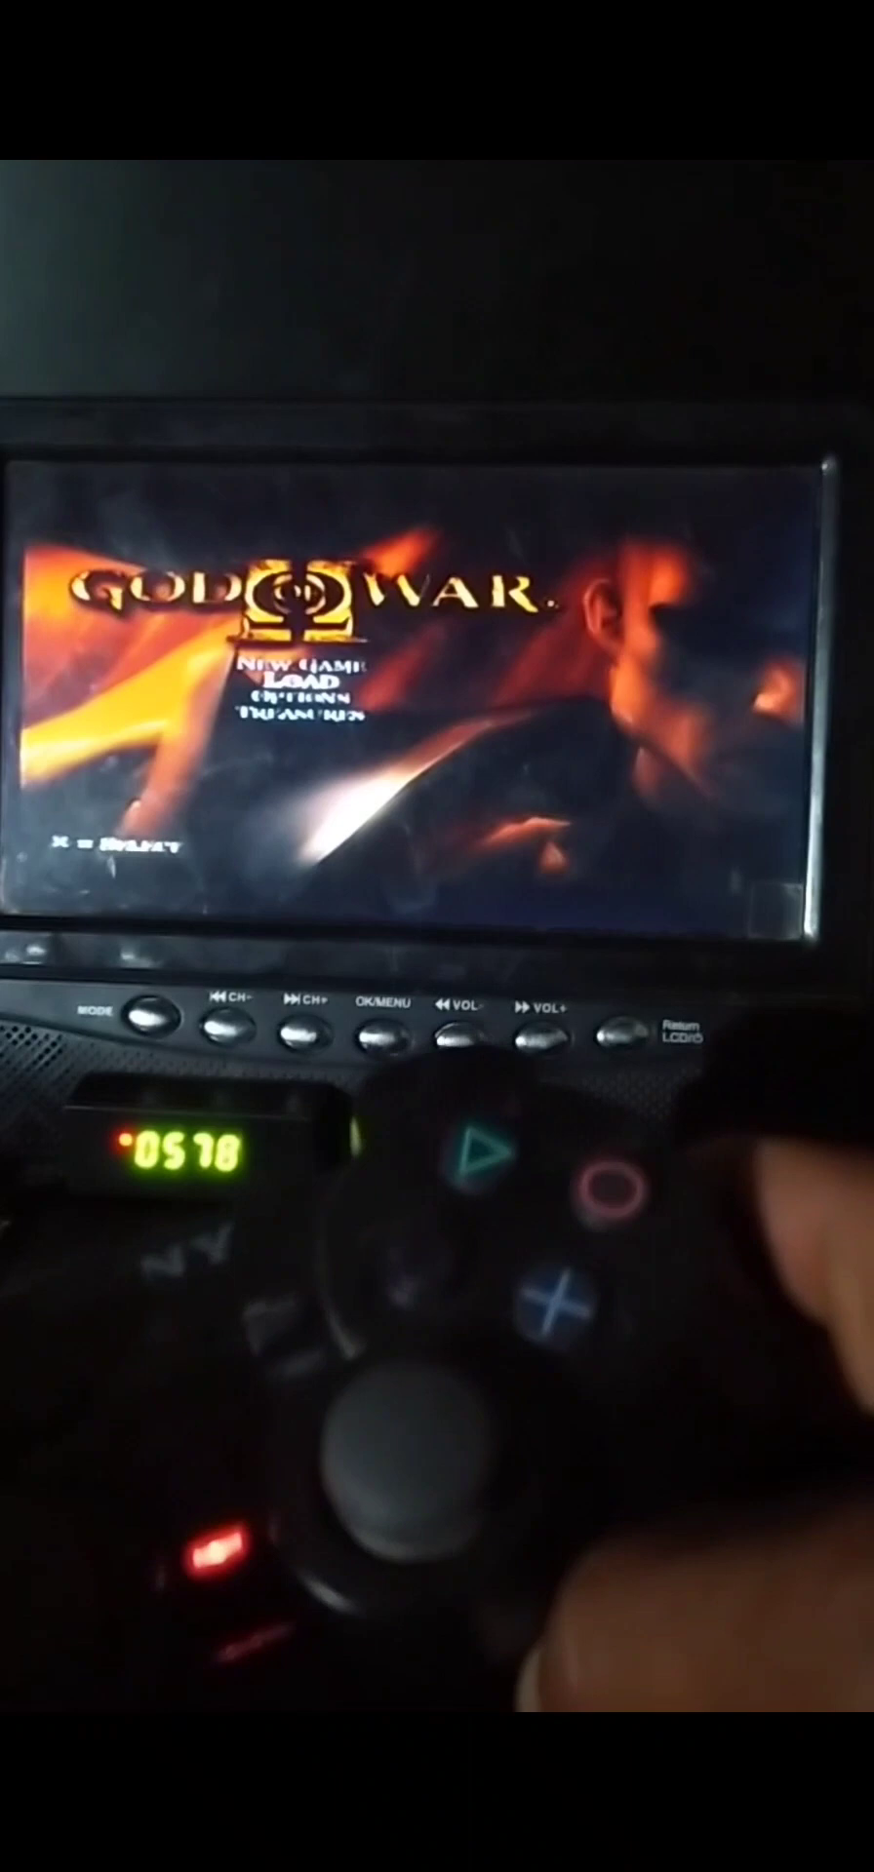
{"action": "key", "text": "Up"}
{"action": "key", "text": "Down"}
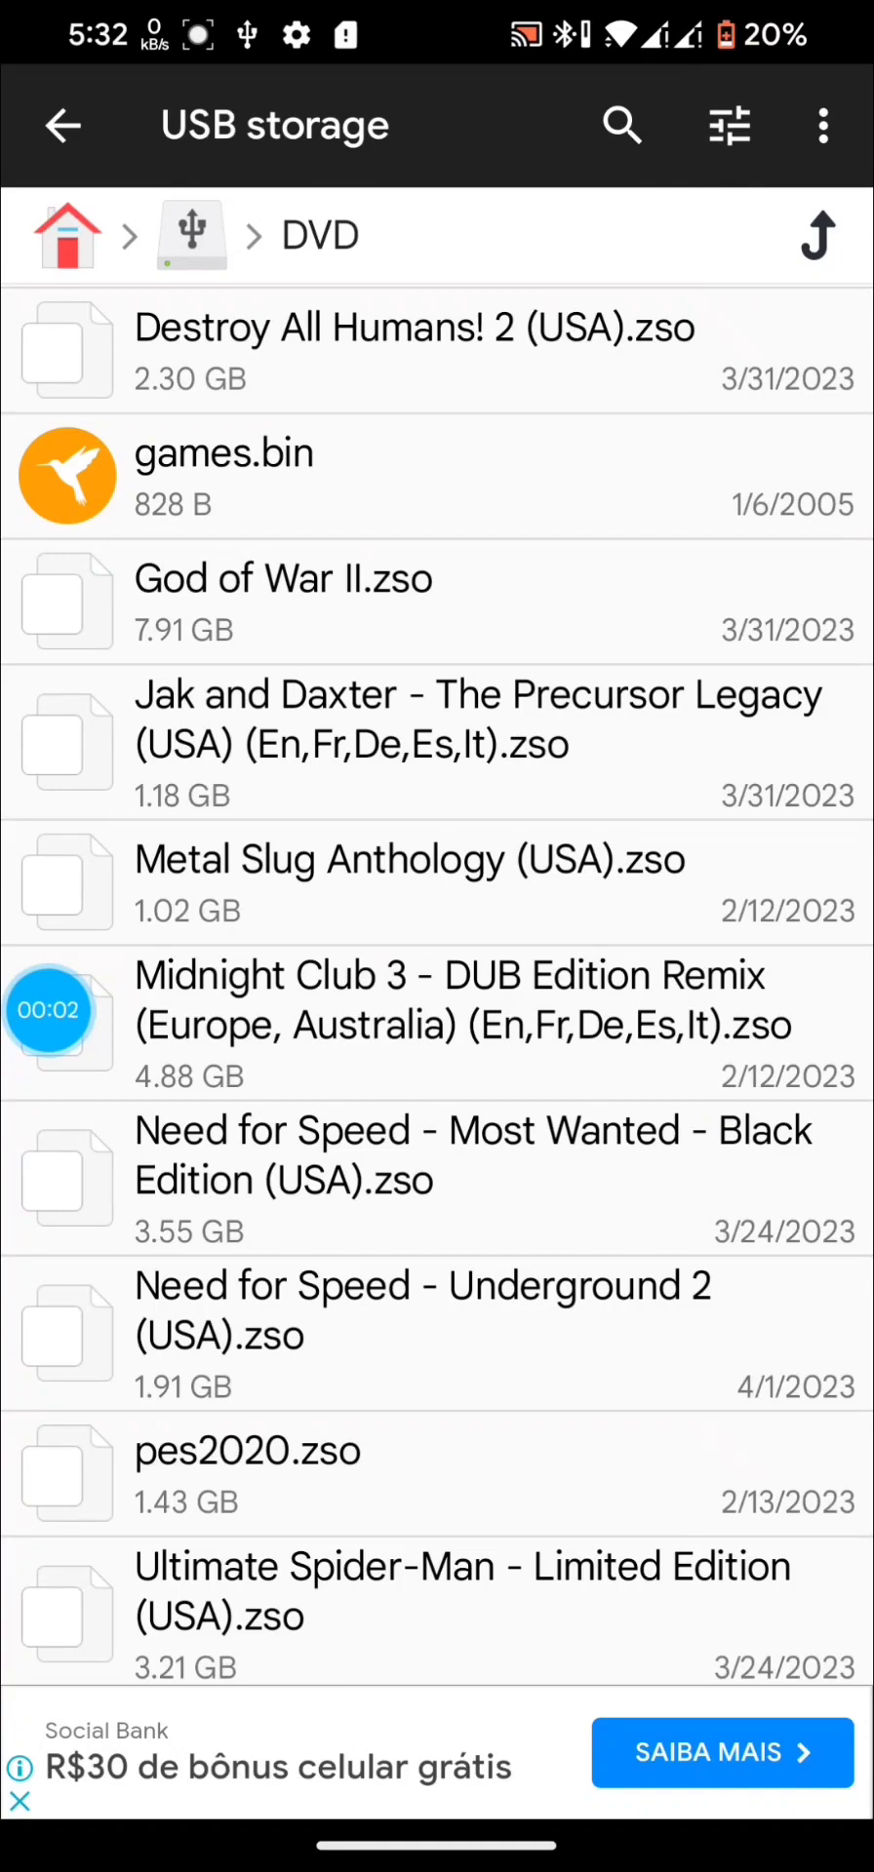
Screenshot the DVD folder listing and photograph the TV's USB games list showing God of War II.
{"action": "key", "text": "Print"}
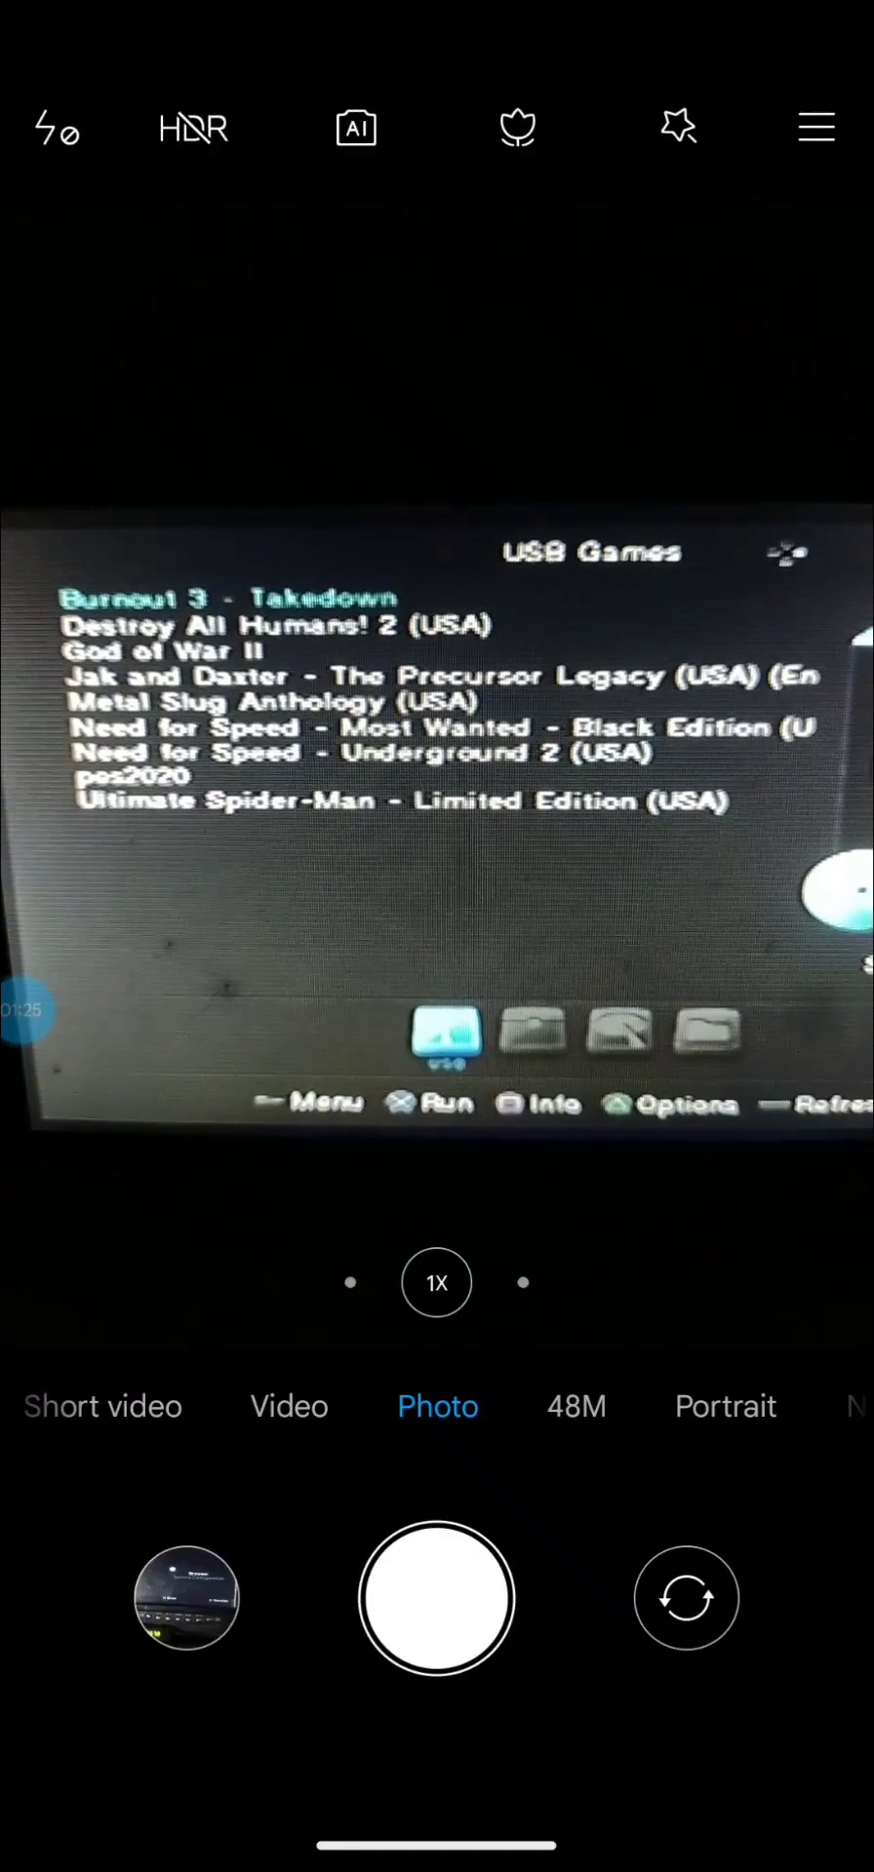
{"action": "left_click", "coordinate": [437, 1599]}
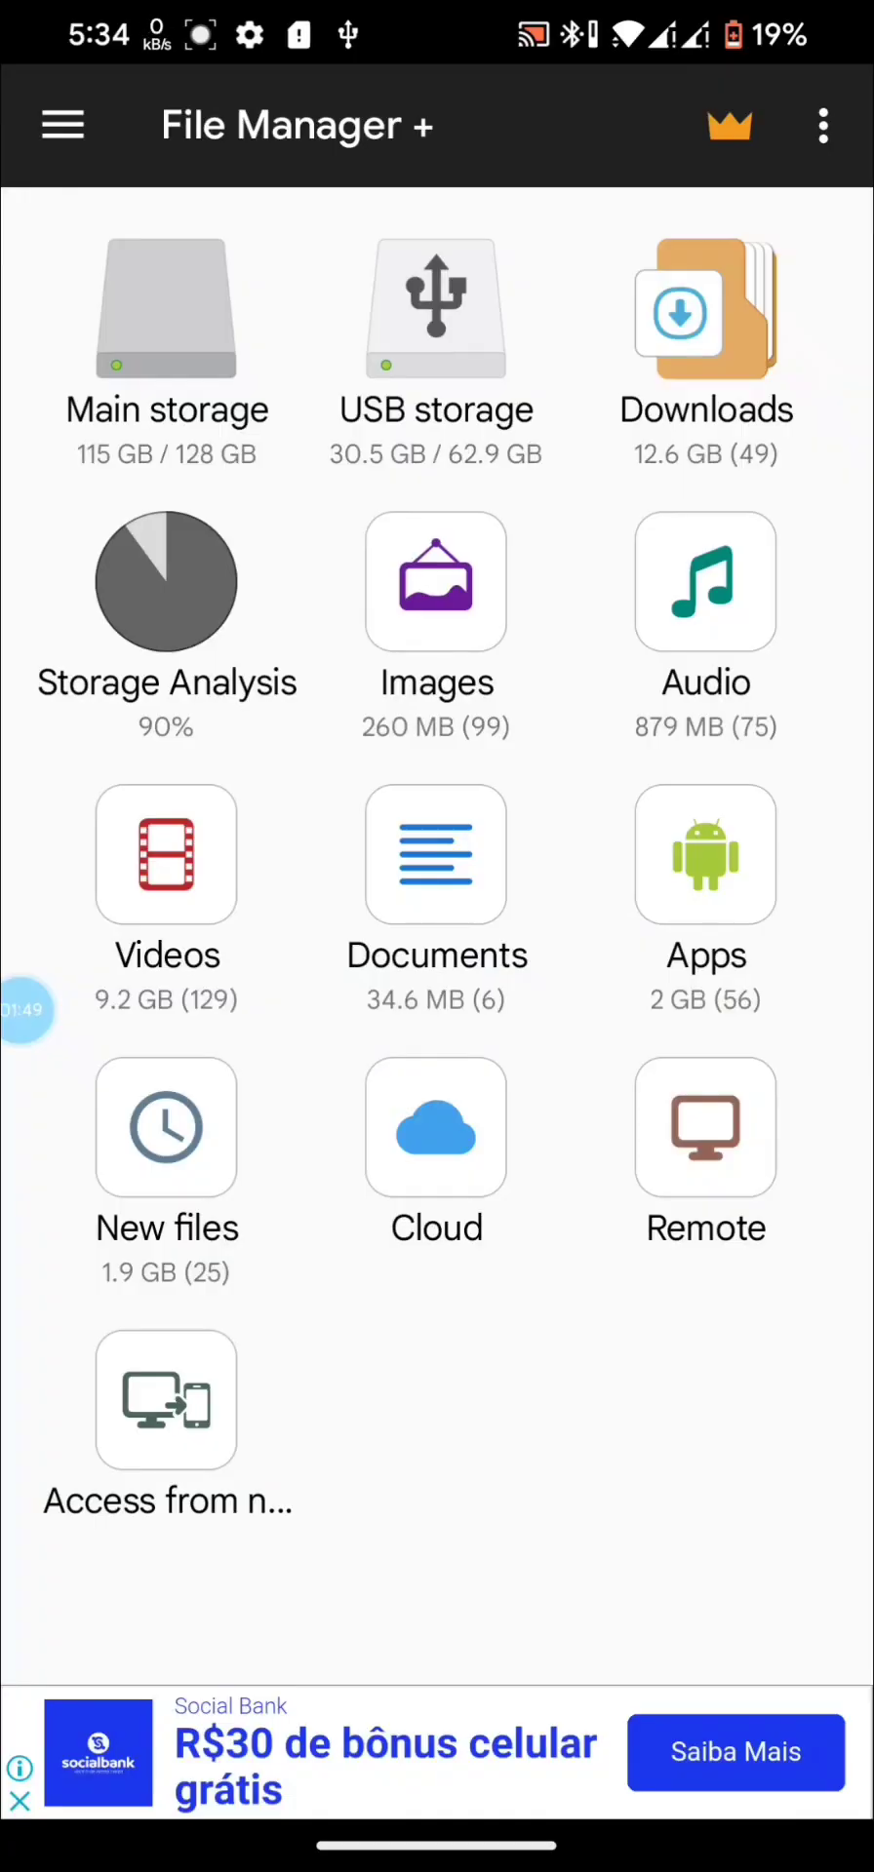
In the USB DVD folder, start renaming the Midnight Club 3 file.
{"action": "left_click", "coordinate": [436, 307]}
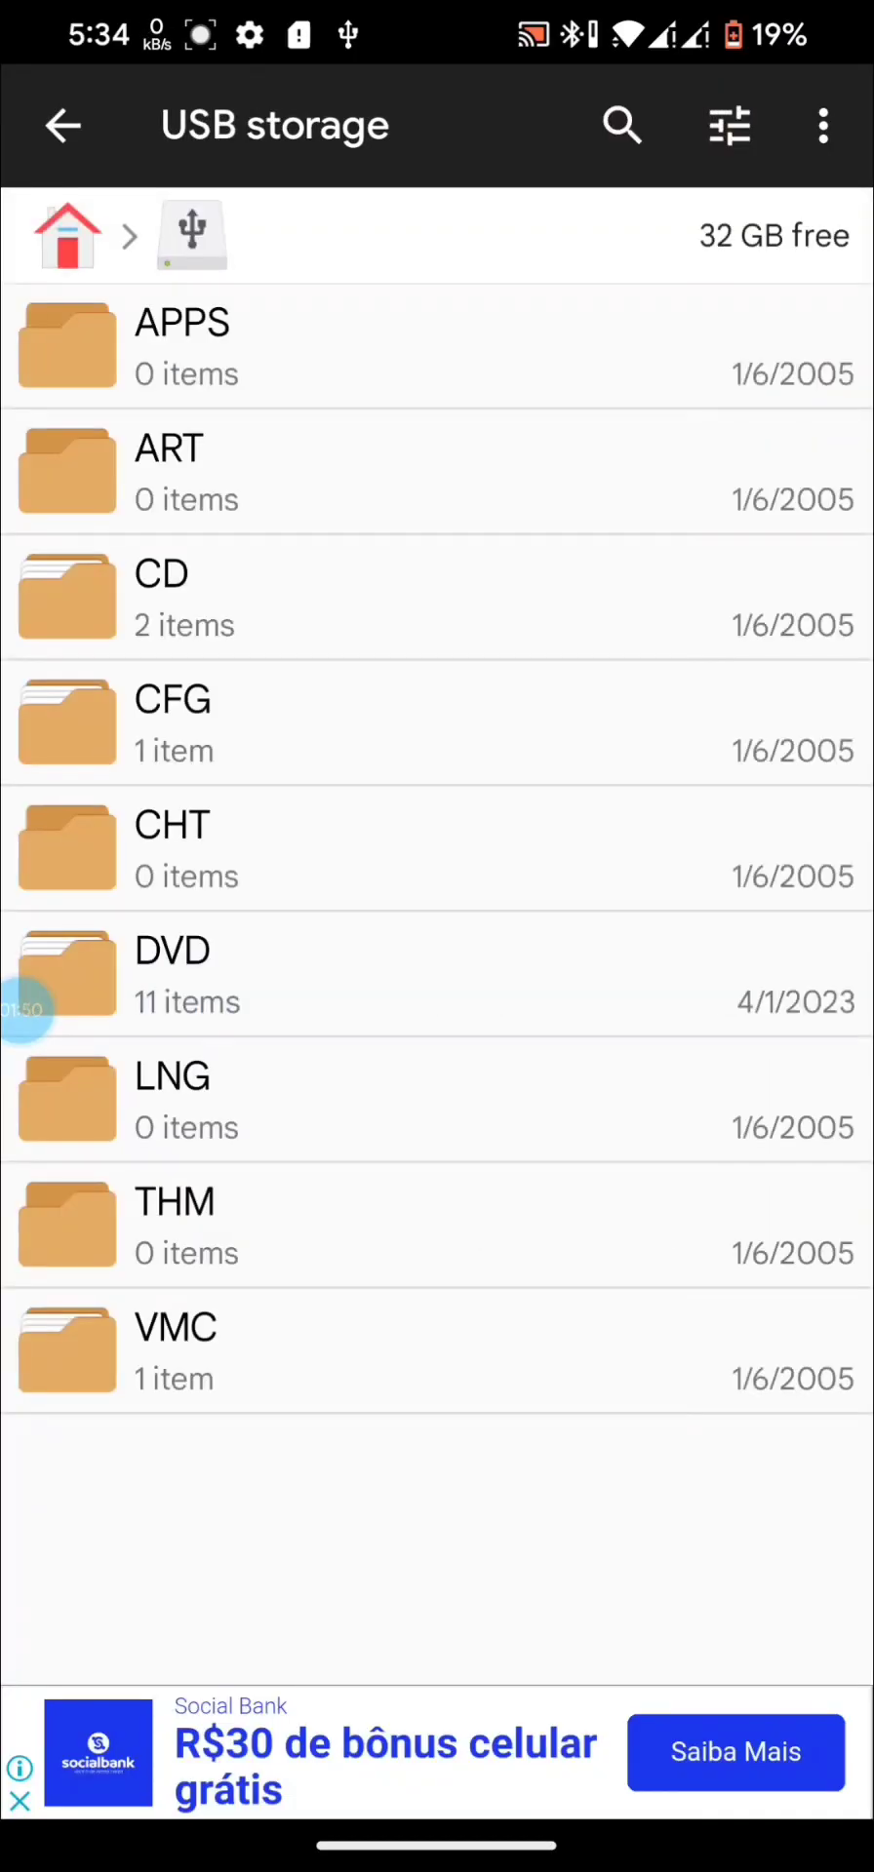
{"action": "left_click", "coordinate": [390, 973]}
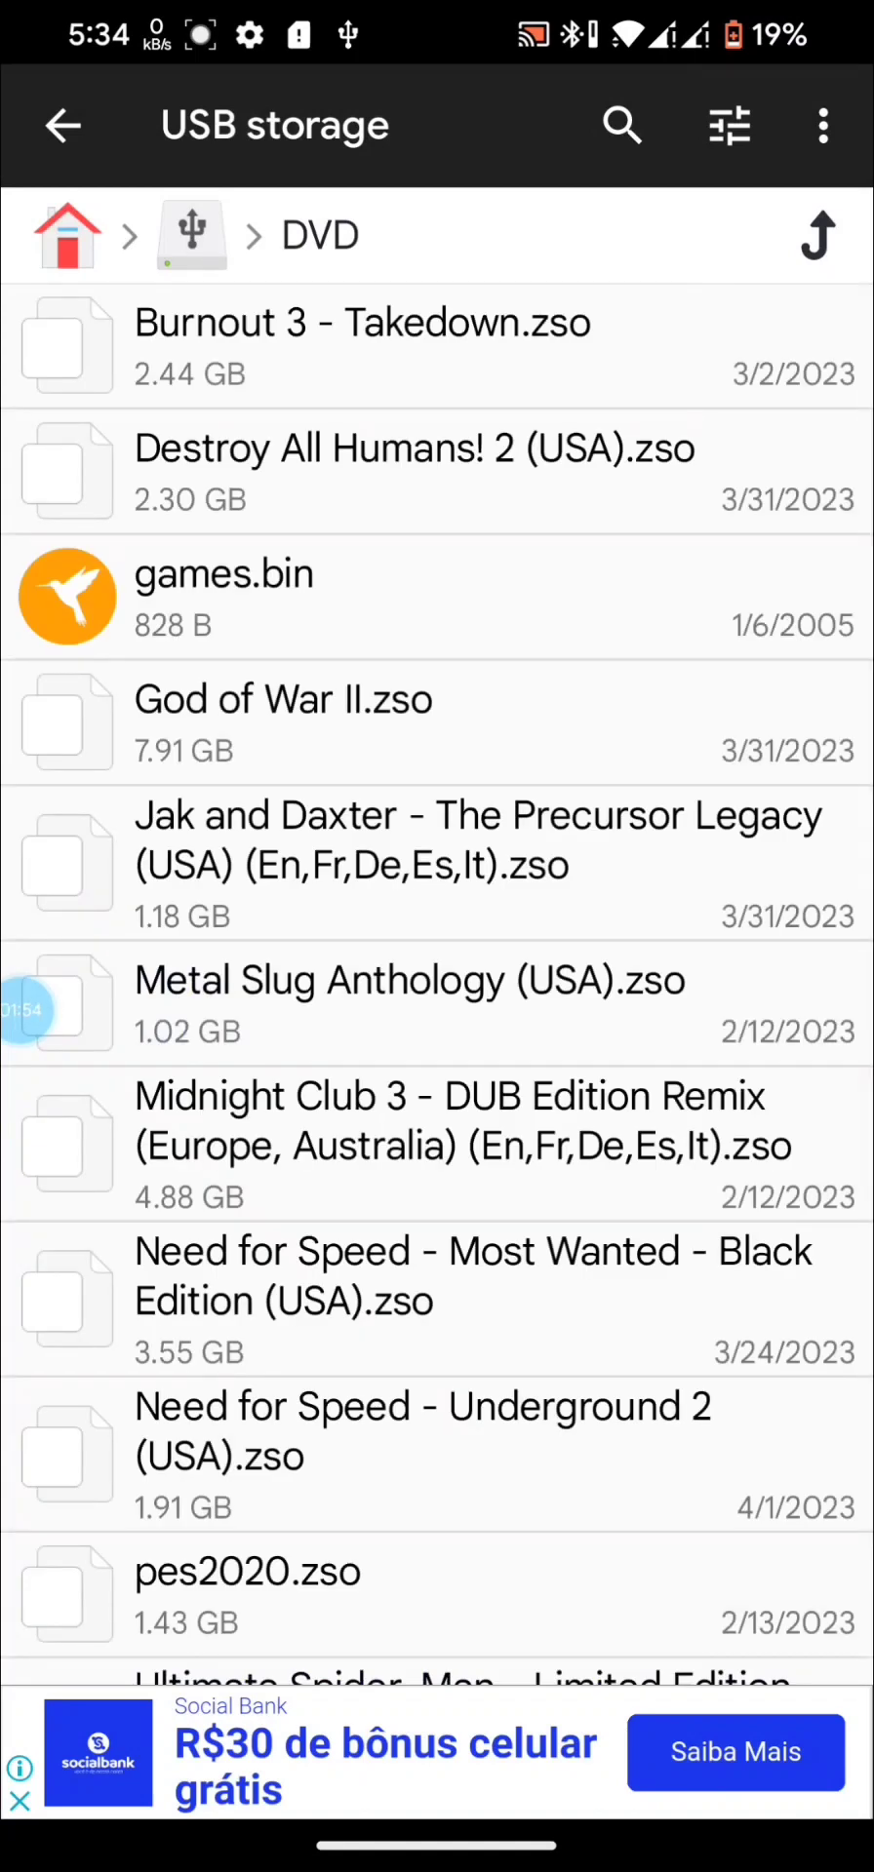
{"action": "left_click", "coordinate": [437, 1143]}
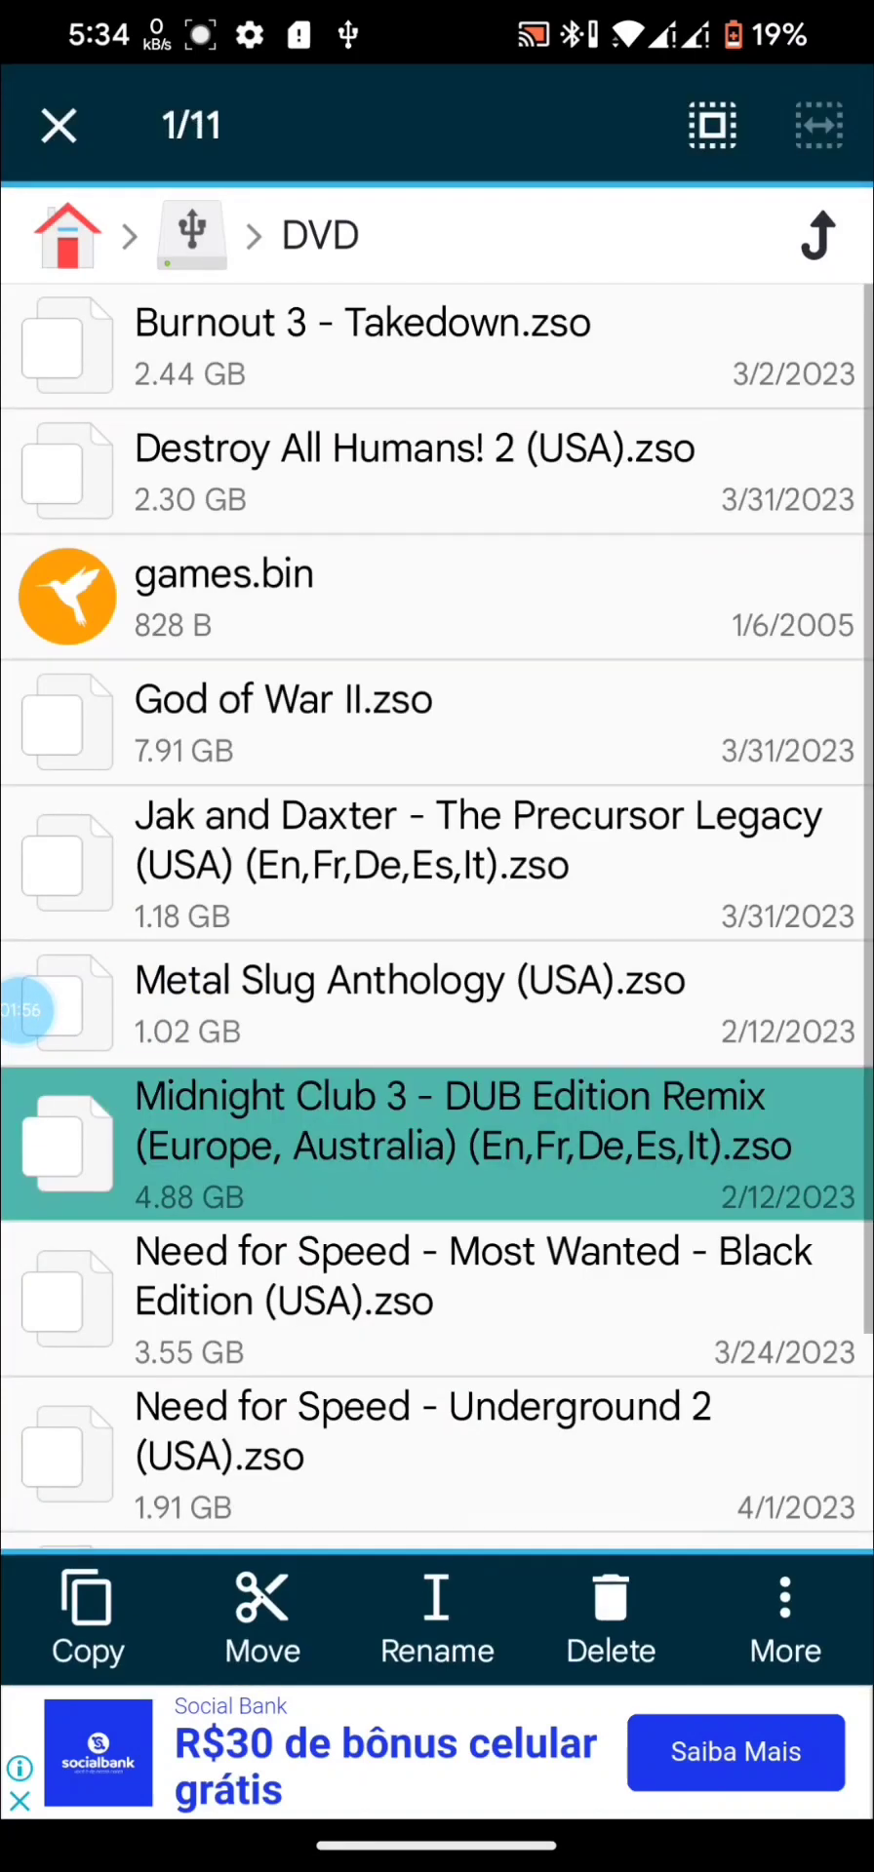
{"action": "left_click", "coordinate": [437, 1619]}
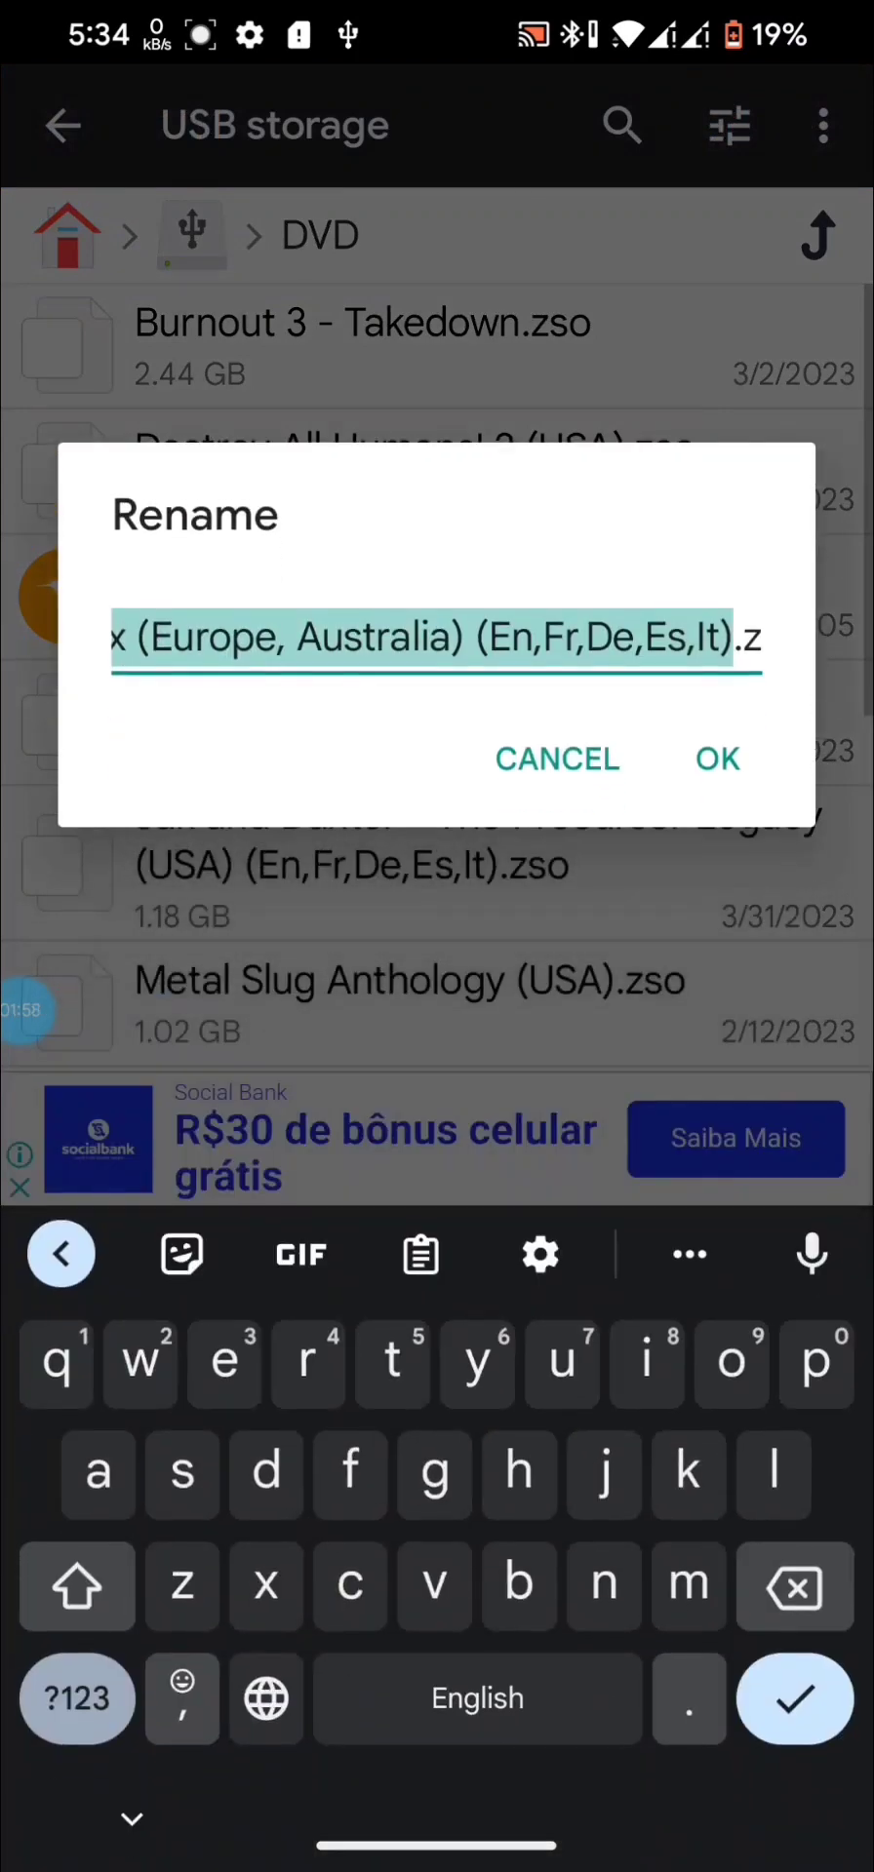
Delete the Europe, Australia and language tags from the Midnight Club 3 file name.
{"action": "left_click", "coordinate": [727, 639]}
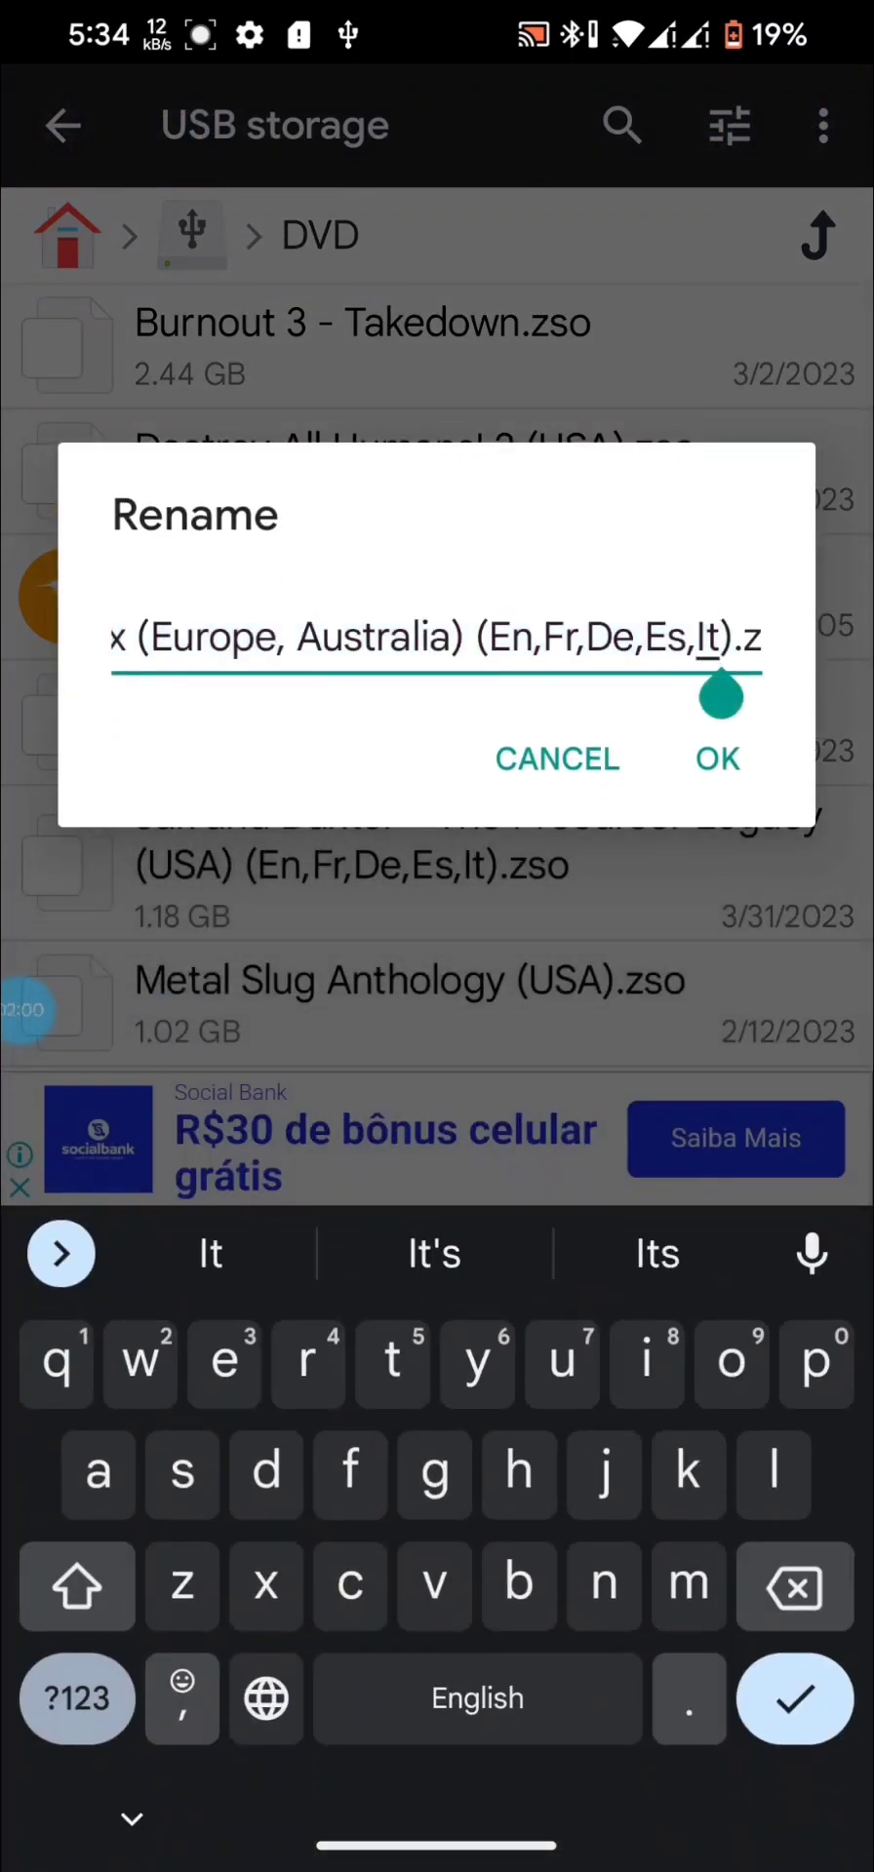
{"action": "left_click_drag", "start_coordinate": [731, 699], "coordinate": [735, 697]}
{"action": "key", "text": "BackSpace"}
{"action": "key", "text": "BackSpace"}
{"action": "key", "text": "BackSpace"}
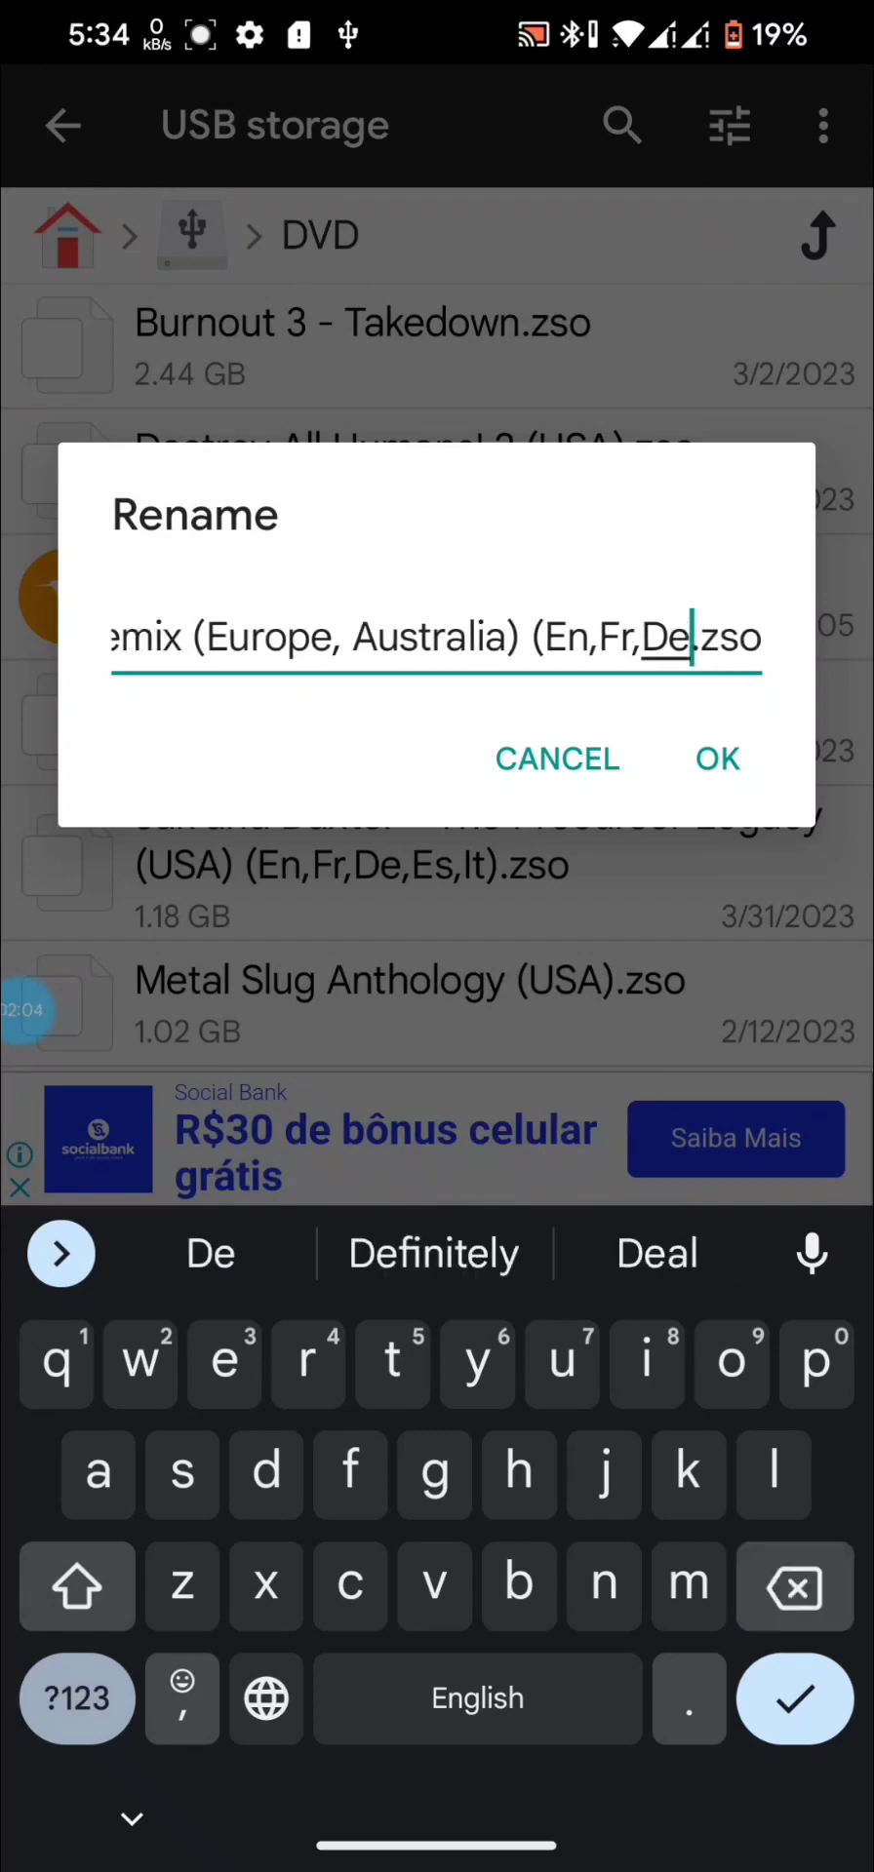
{"action": "key", "text": "BackSpace"}
{"action": "key", "text": "BackSpace"}
{"action": "key", "text": "BackSpace"}
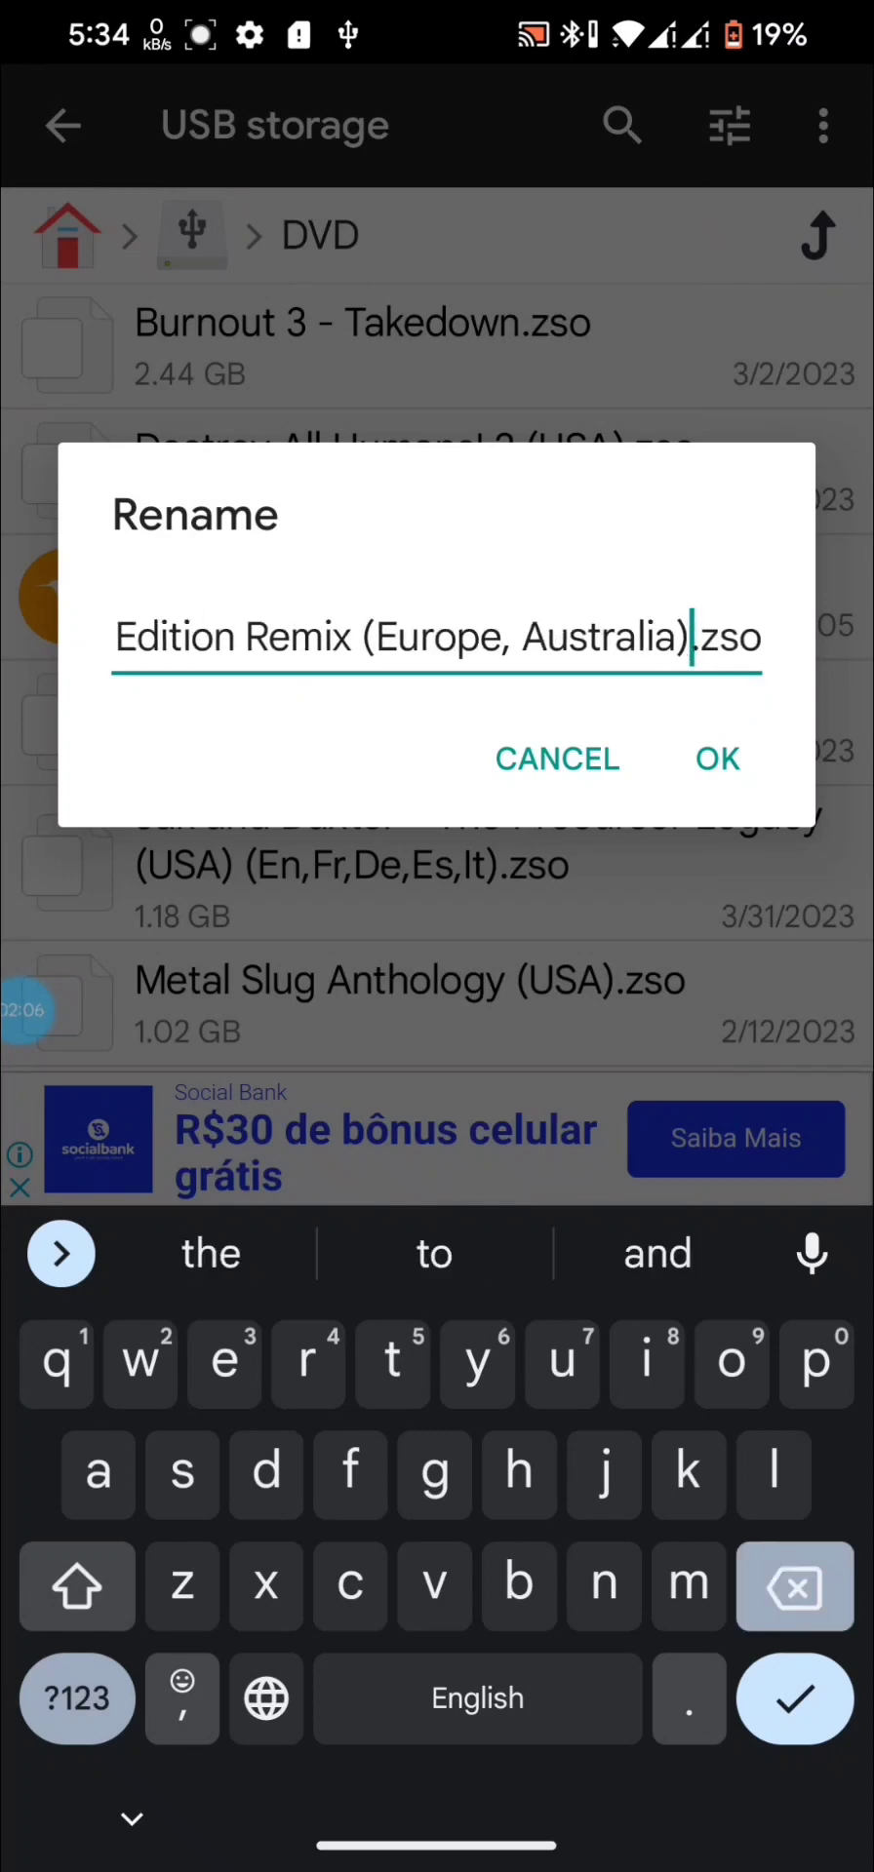
{"action": "key", "text": "BackSpace"}
{"action": "key", "text": "BackSpace"}
{"action": "key", "text": "BackSpace"}
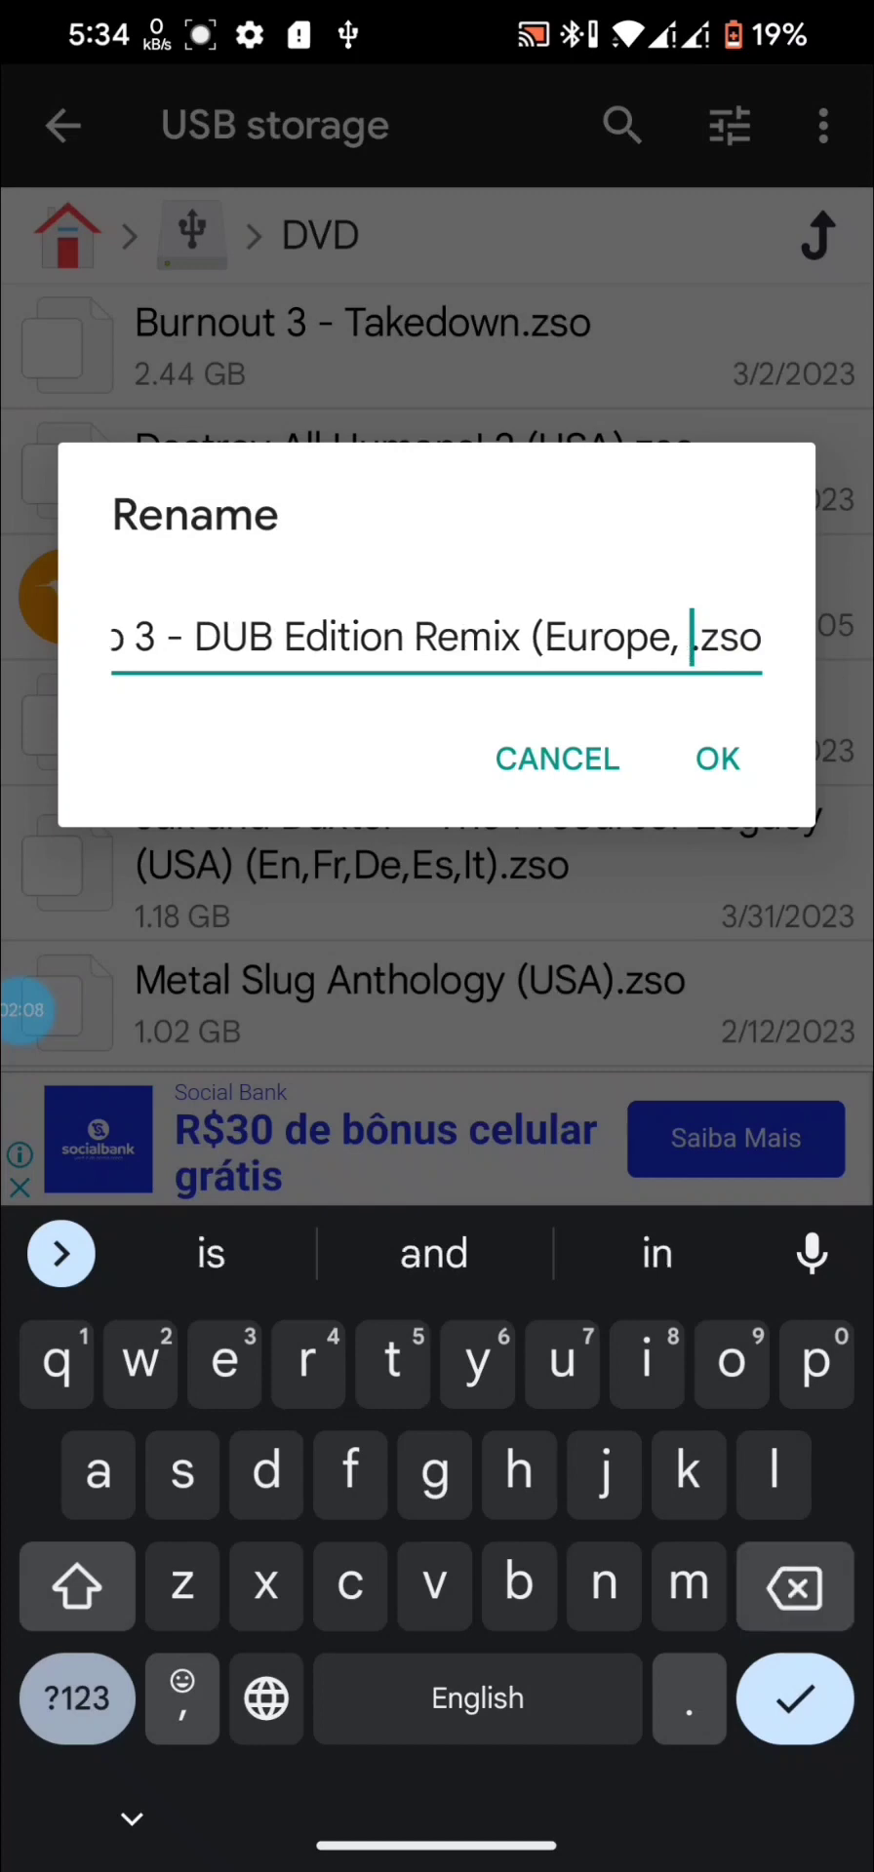
{"action": "key", "text": "BackSpace"}
{"action": "key", "text": "BackSpace"}
{"action": "key", "text": "BackSpace"}
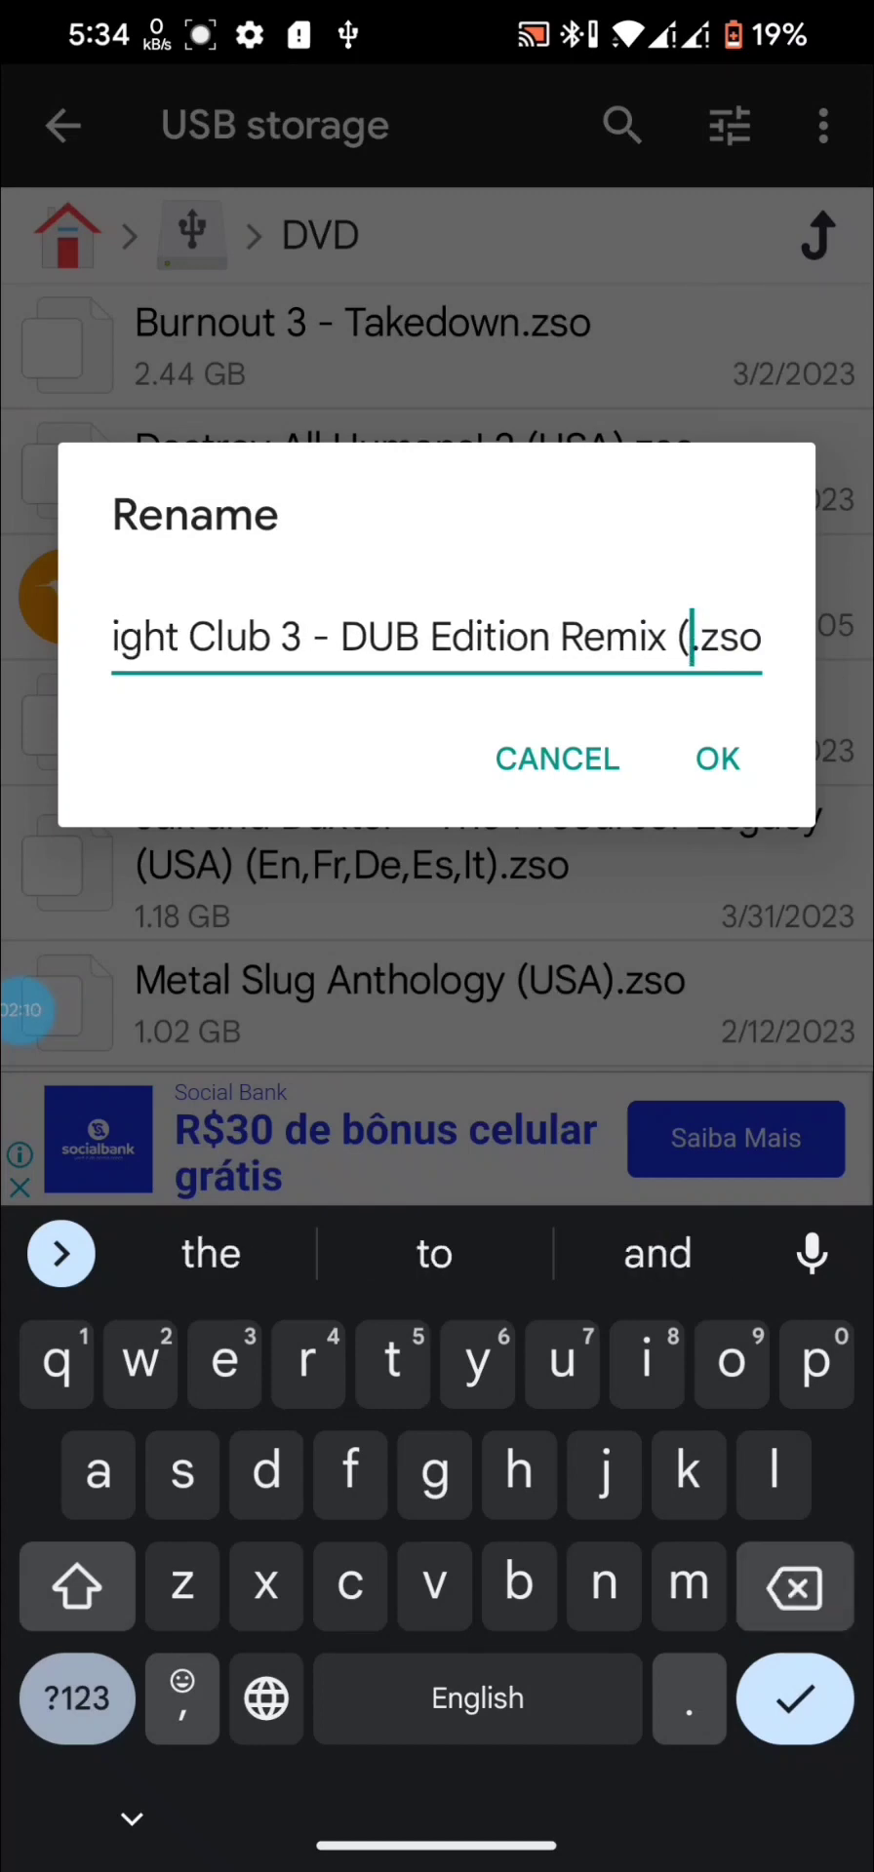
{"action": "key", "text": "BackSpace"}
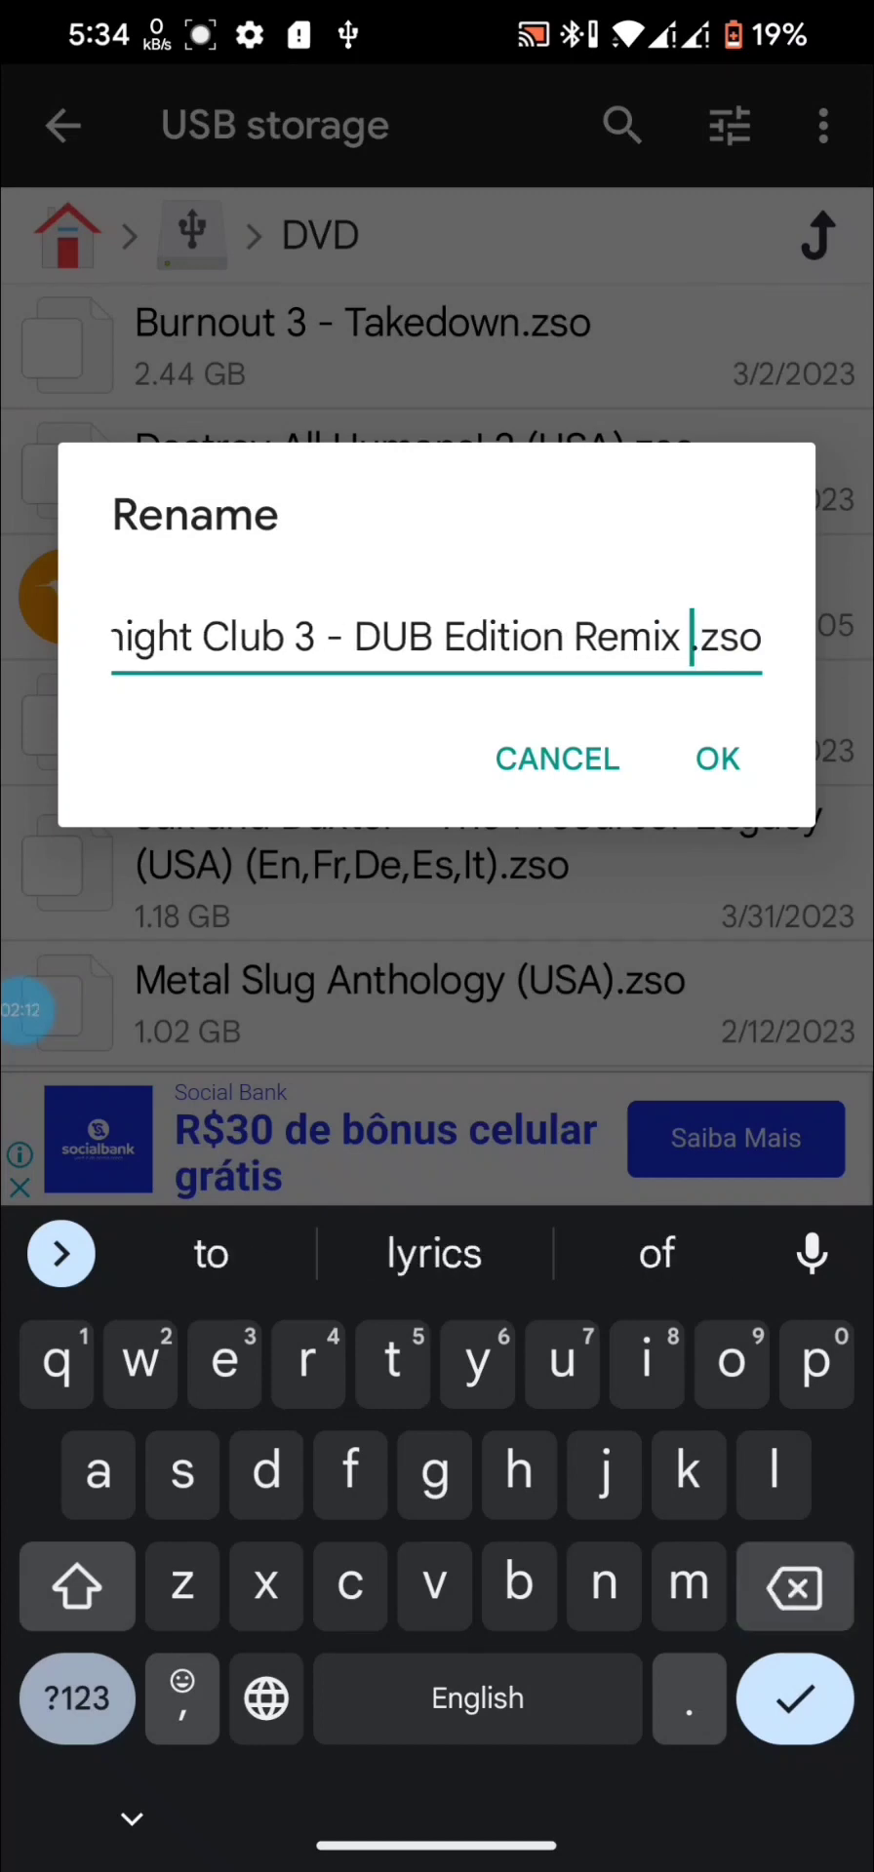
{"action": "key", "text": "BackSpace"}
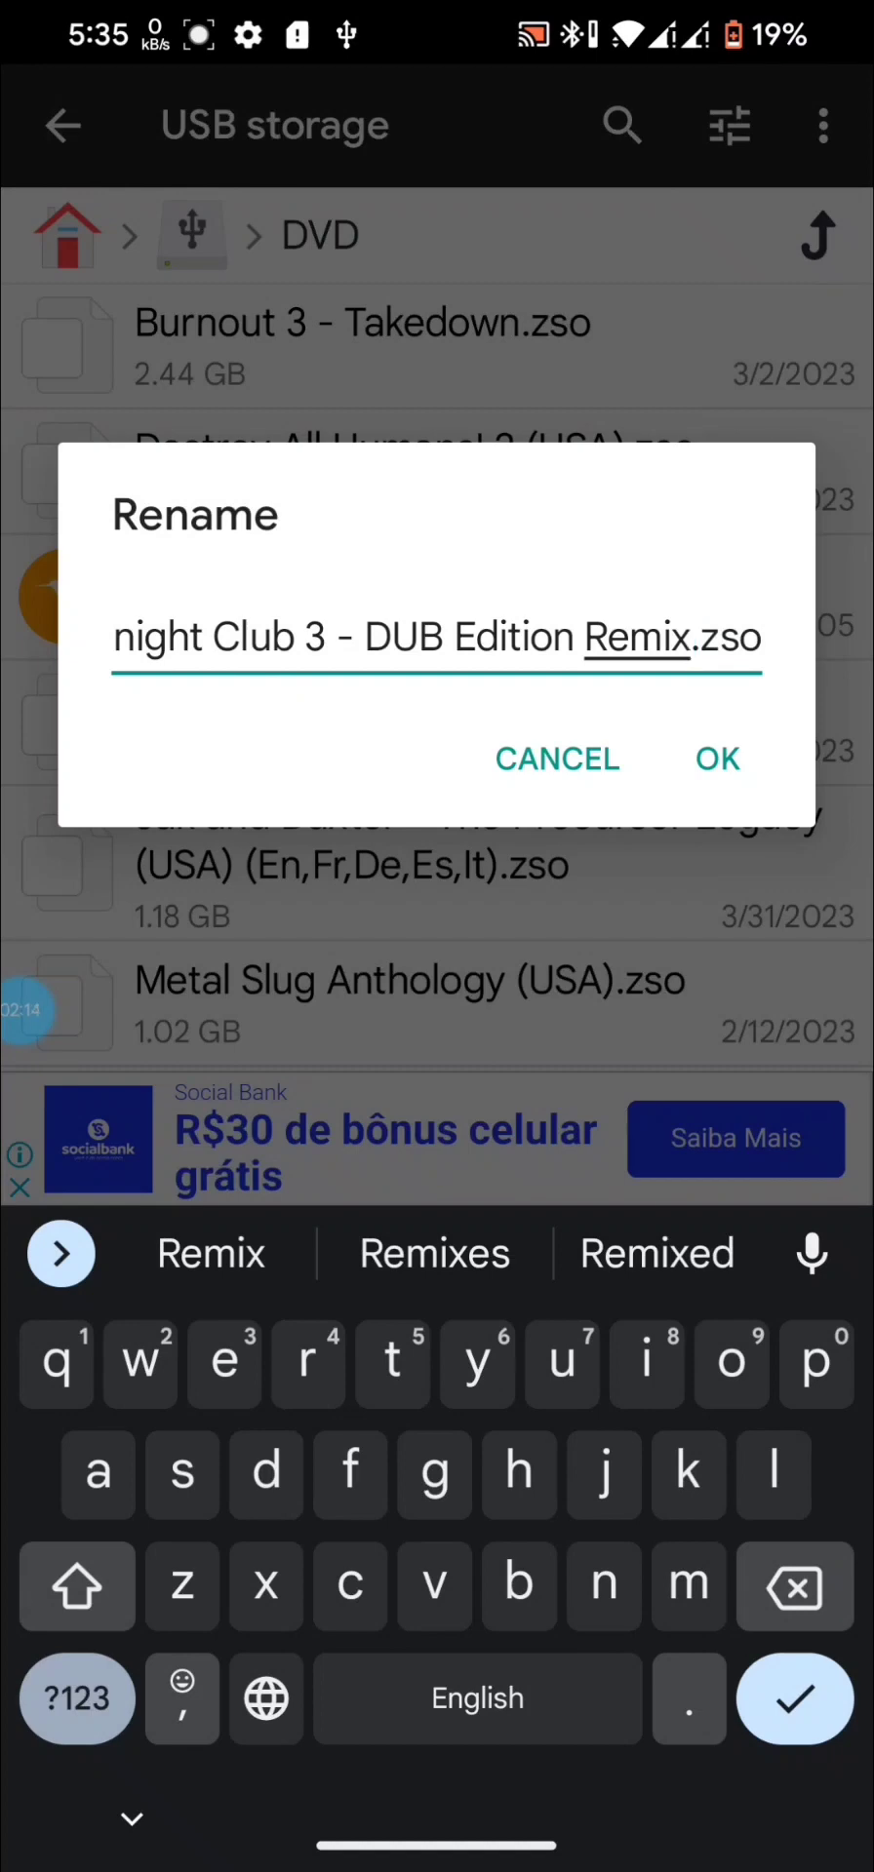
Change the extension from .zso to .iso, giving Midnight Club 3 - DUB Edition Remix.iso.
{"action": "left_click", "coordinate": [759, 637]}
{"action": "key", "text": "BackSpace"}
{"action": "key", "text": "BackSpace"}
{"action": "key", "text": "BackSpace"}
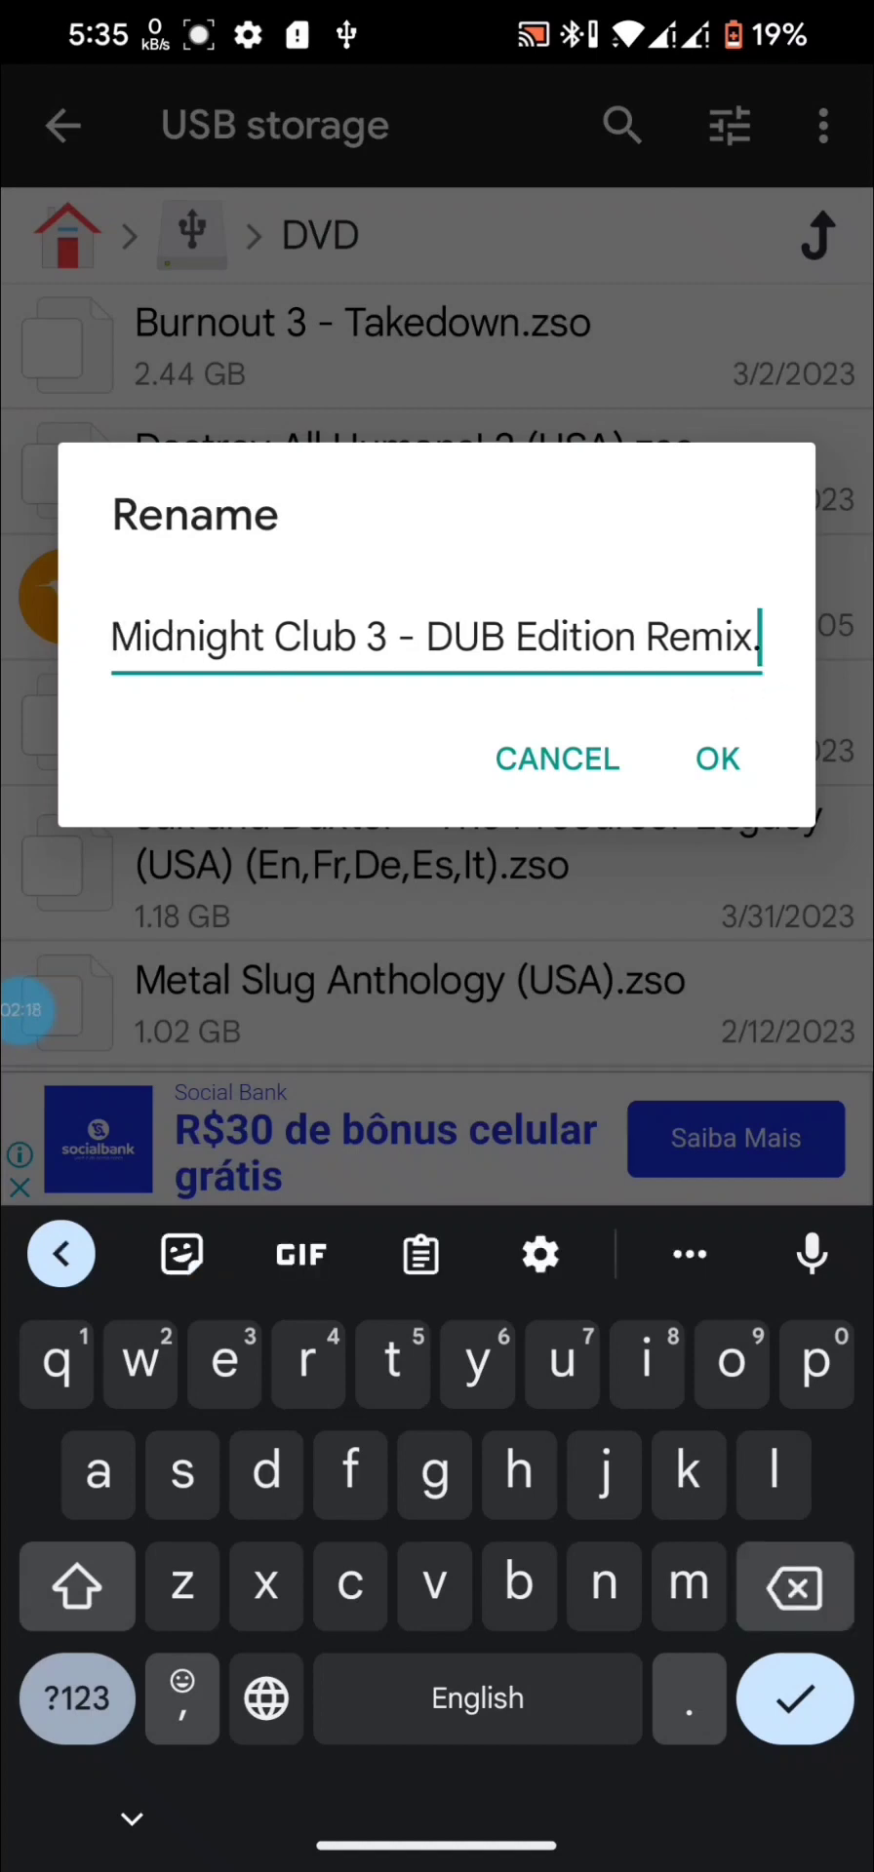
{"action": "type", "text": "iso"}
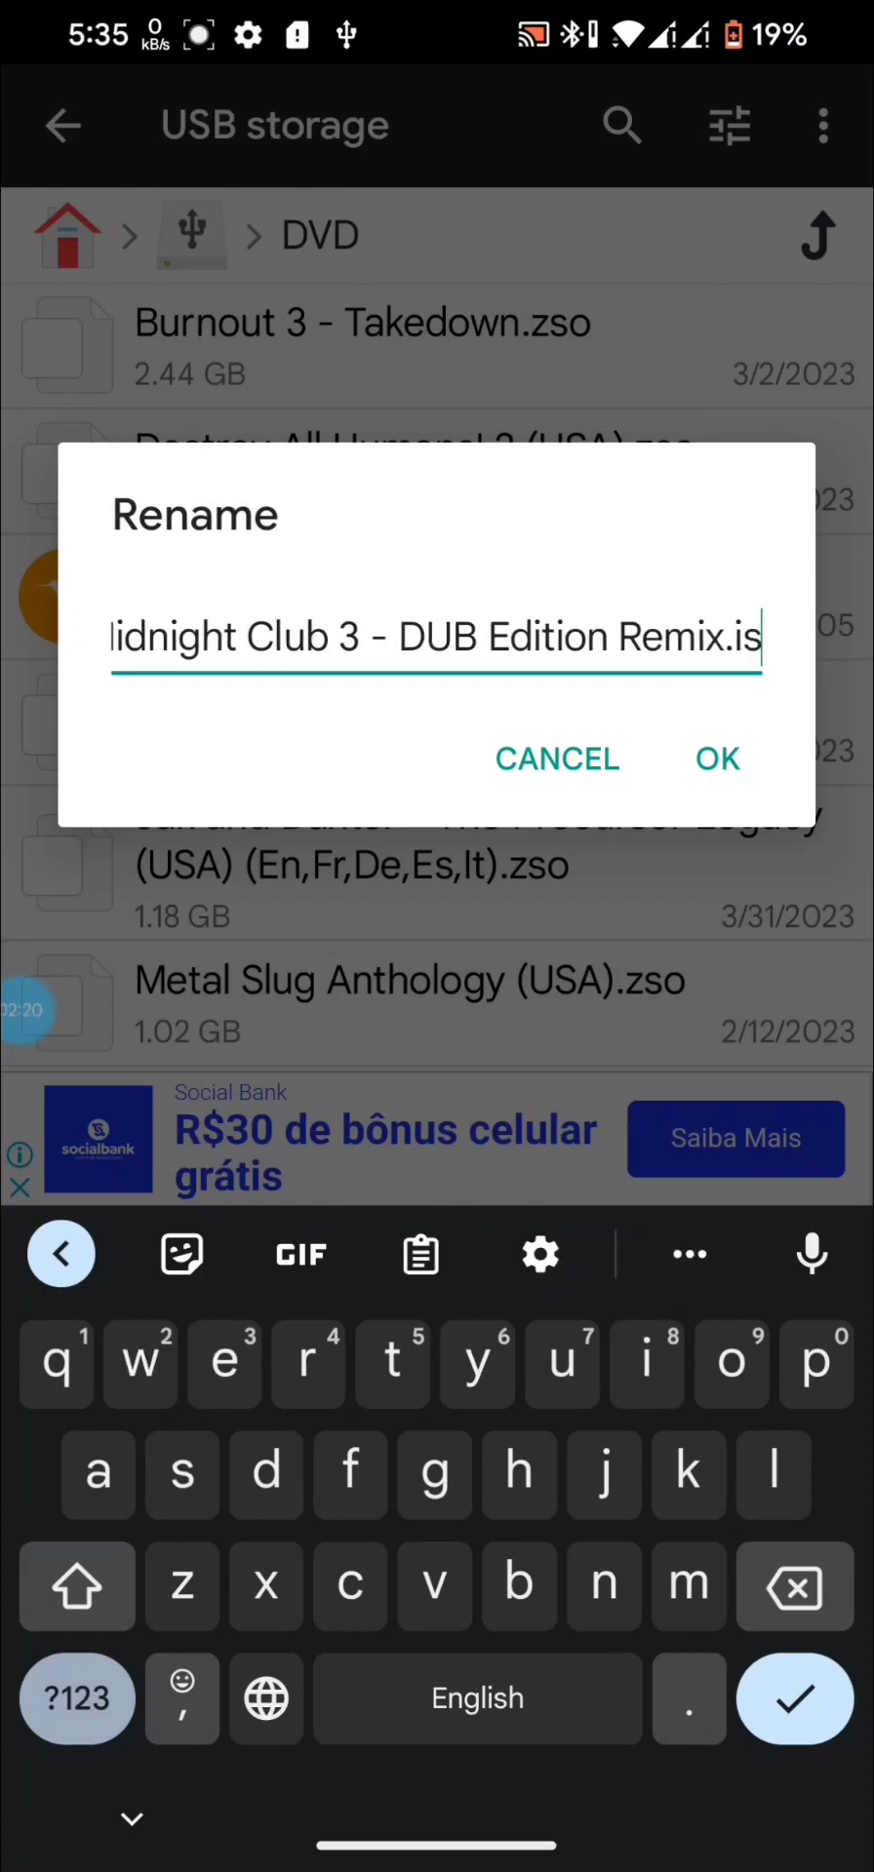
{"action": "key", "text": "Return"}
{"action": "scroll", "coordinate": [437, 975], "scroll_direction": "down", "scroll_amount": 2}
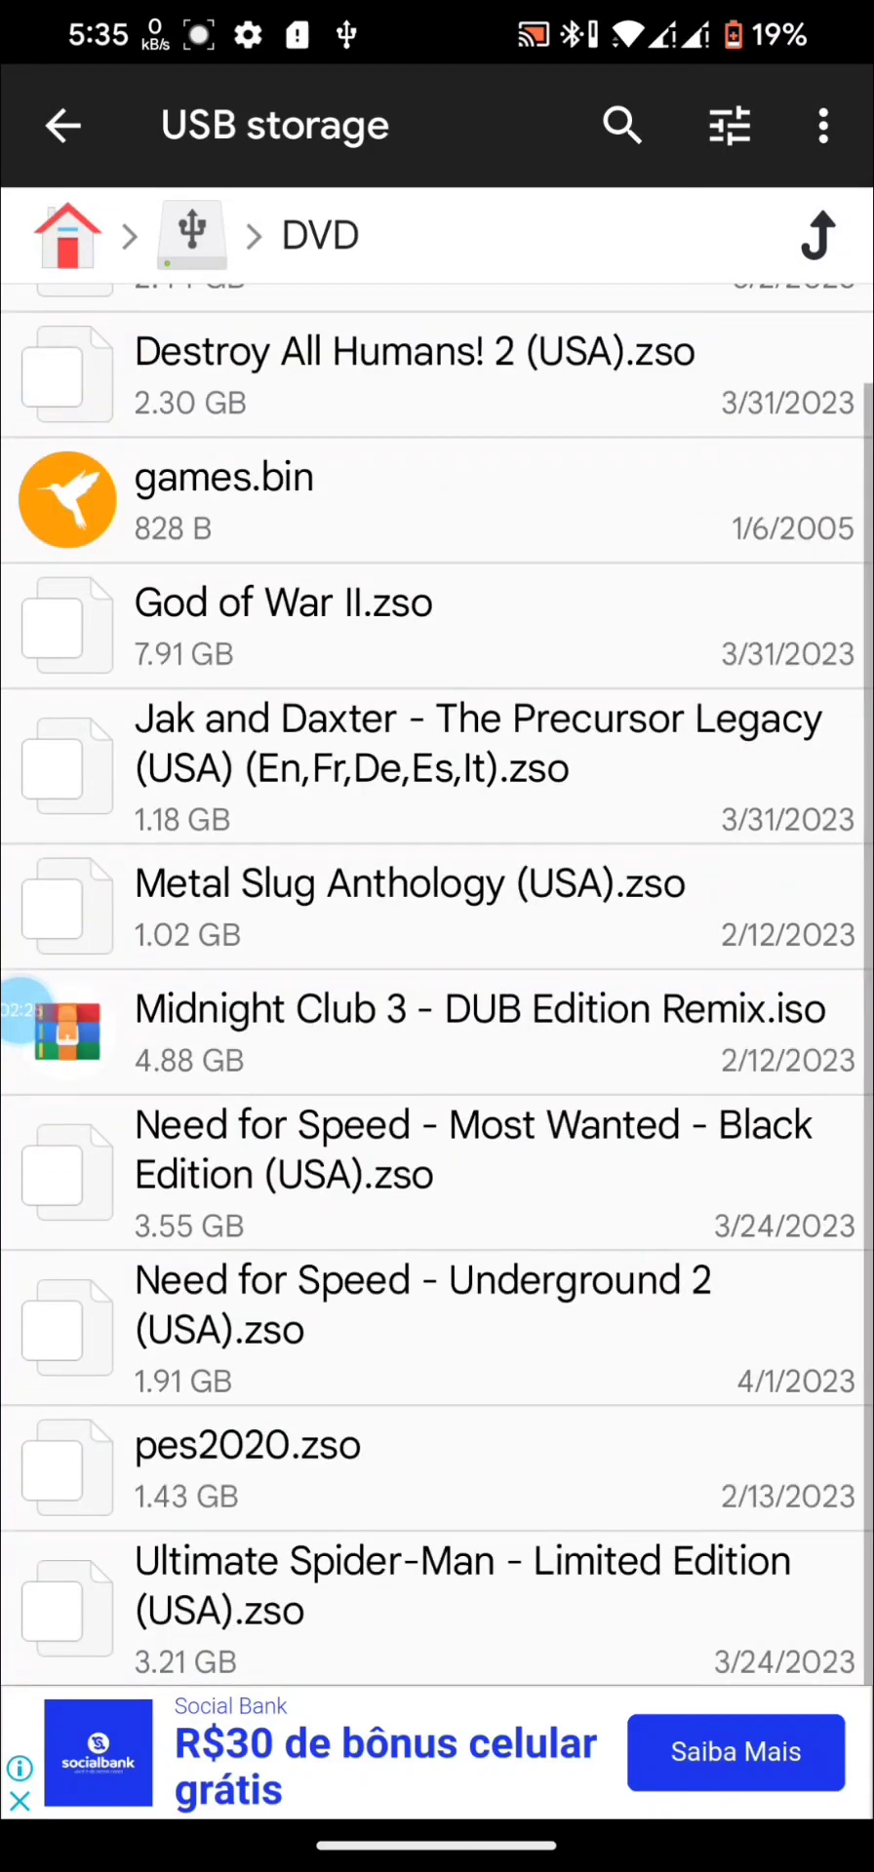
Eject the VendorCo USB drive from its notification in the notification shade.
{"action": "left_click_drag", "start_coordinate": [437, 15], "coordinate": [437, 975]}
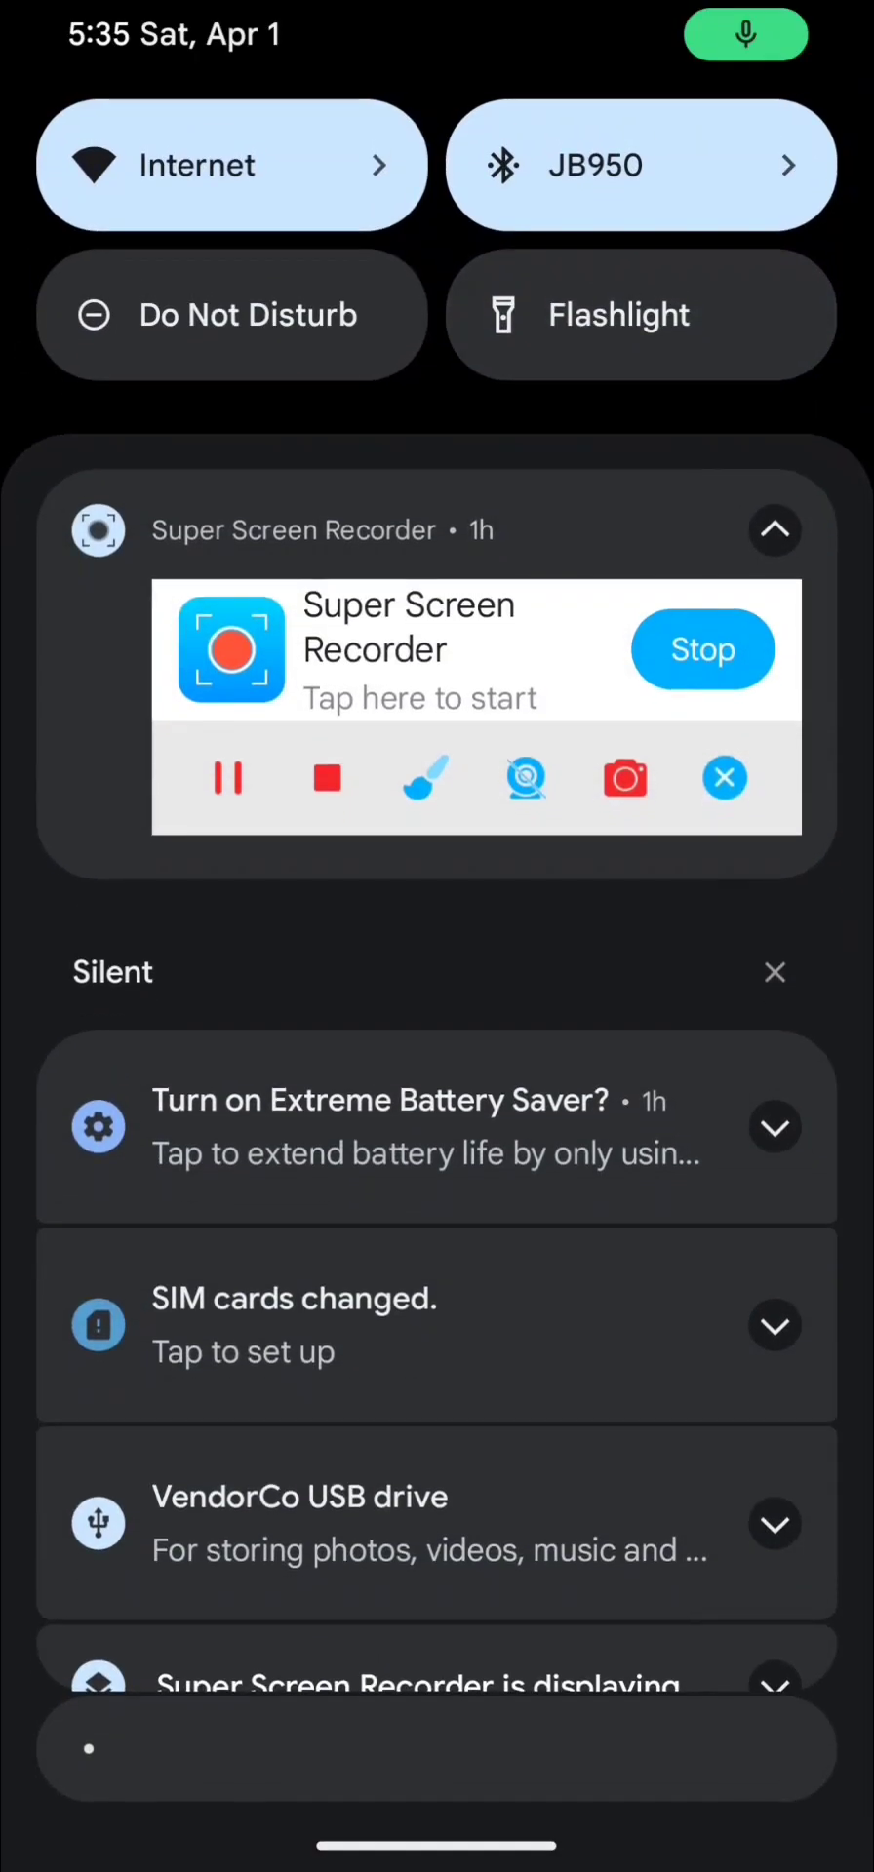
{"action": "left_click", "coordinate": [774, 1524]}
{"action": "left_click_drag", "start_coordinate": [437, 1268], "coordinate": [437, 829]}
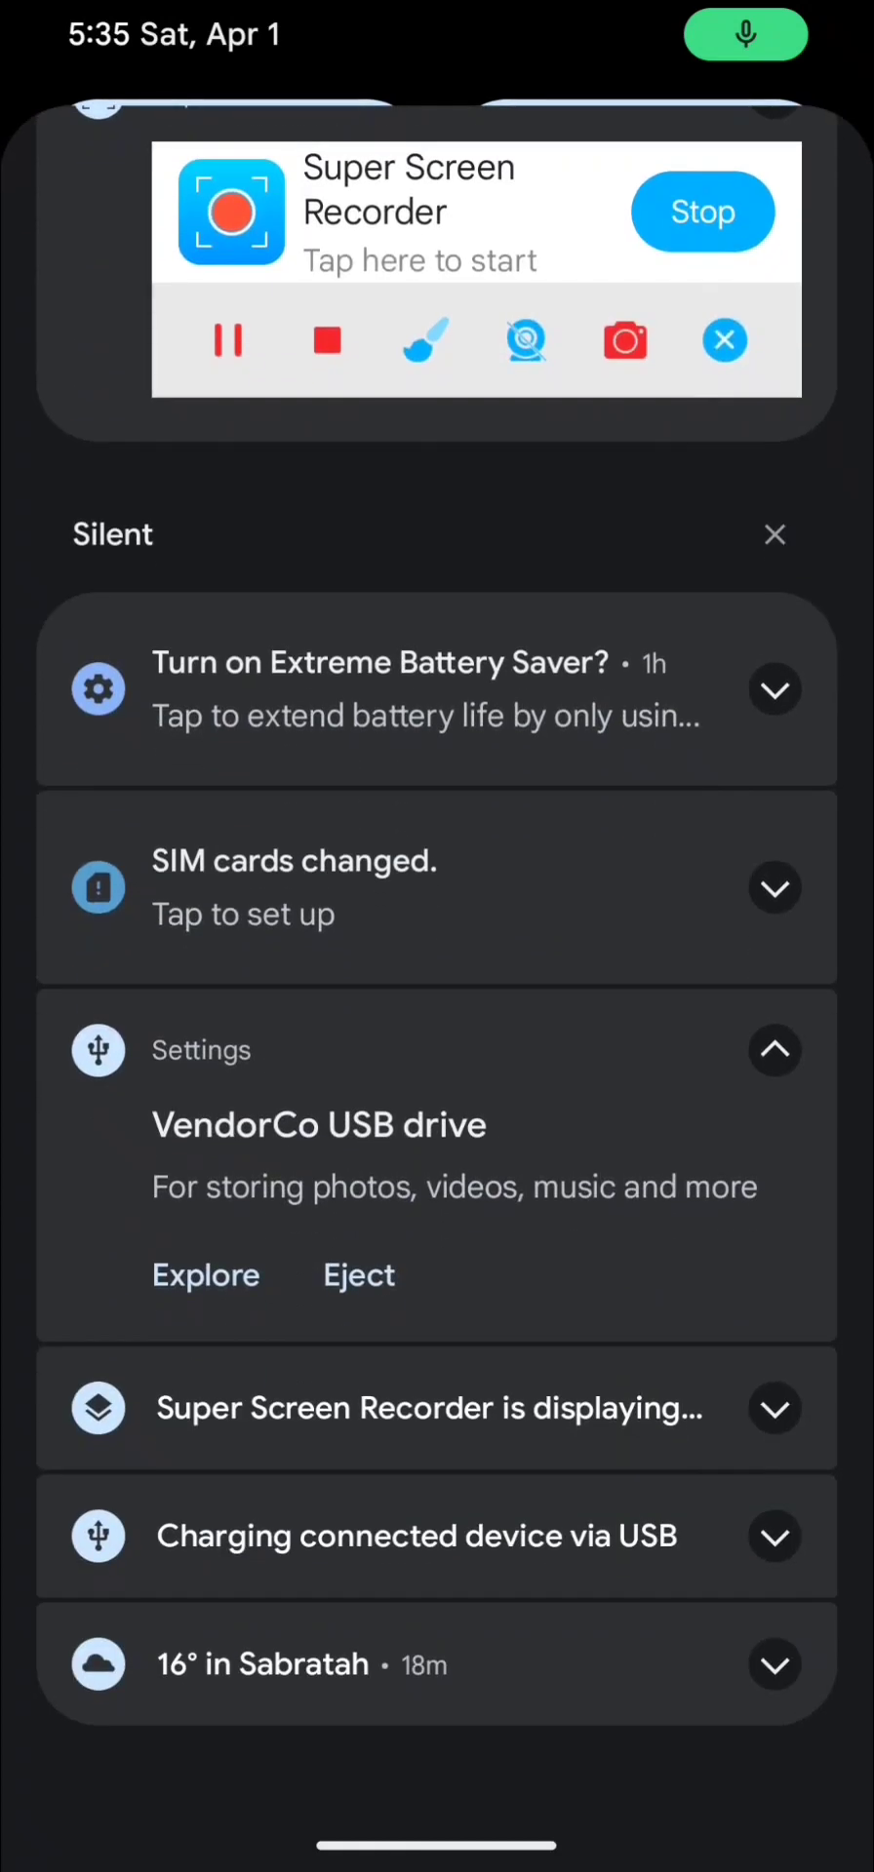
{"action": "left_click", "coordinate": [359, 1276]}
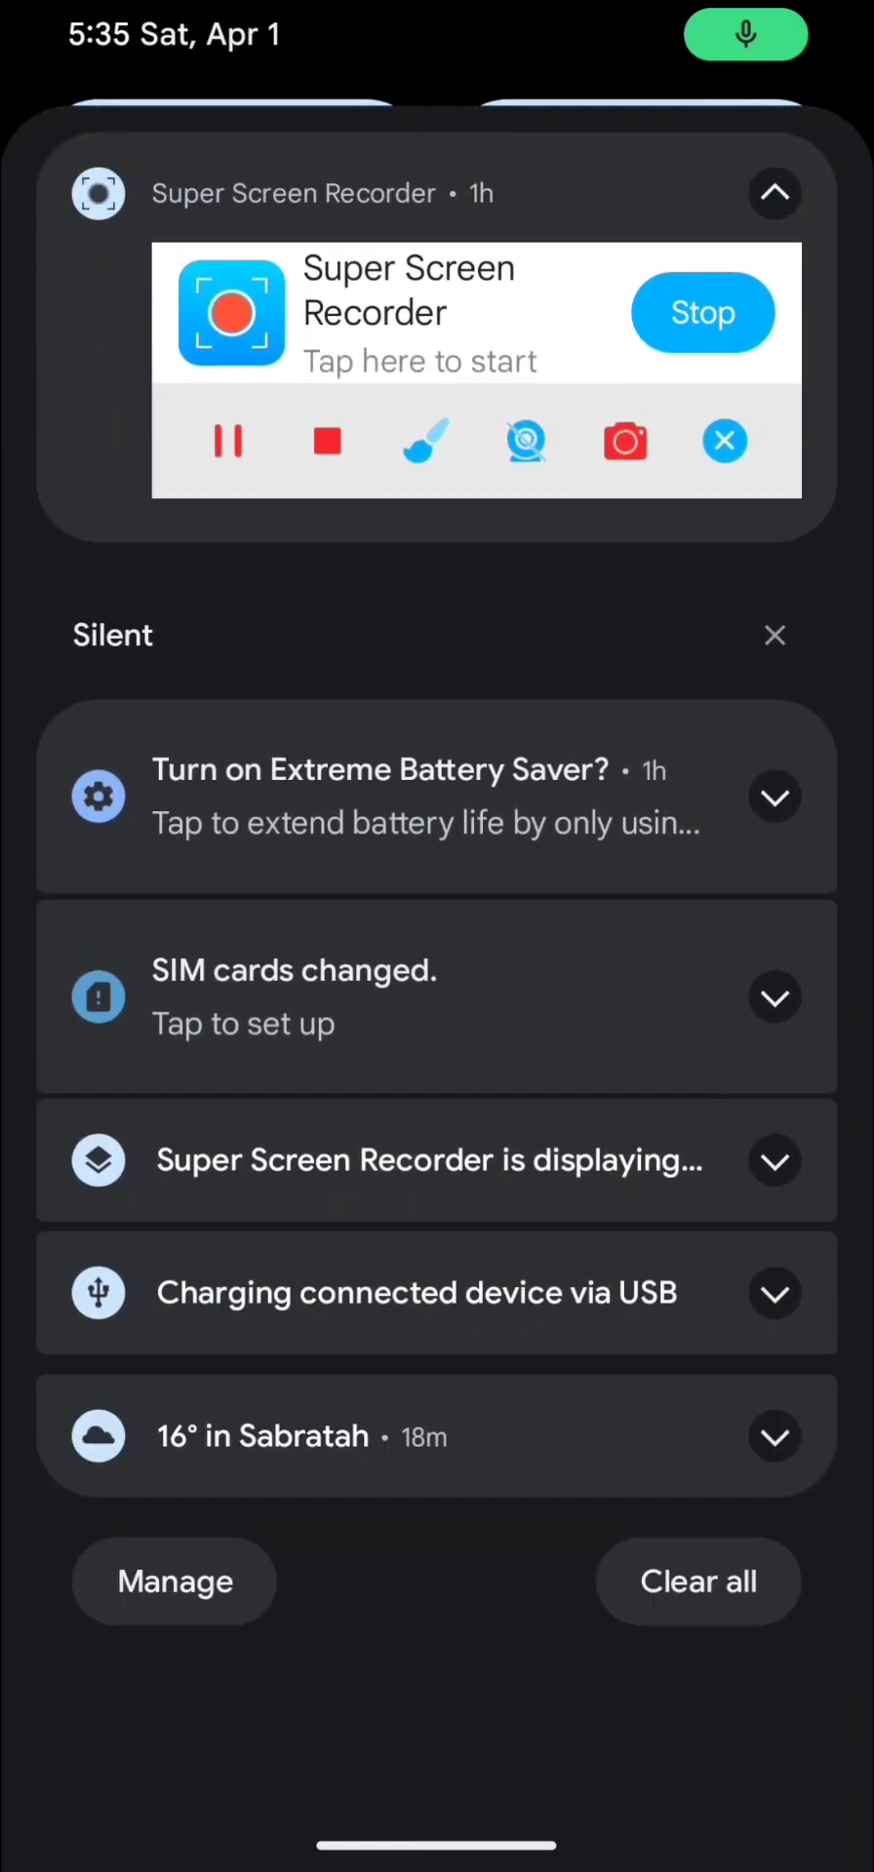